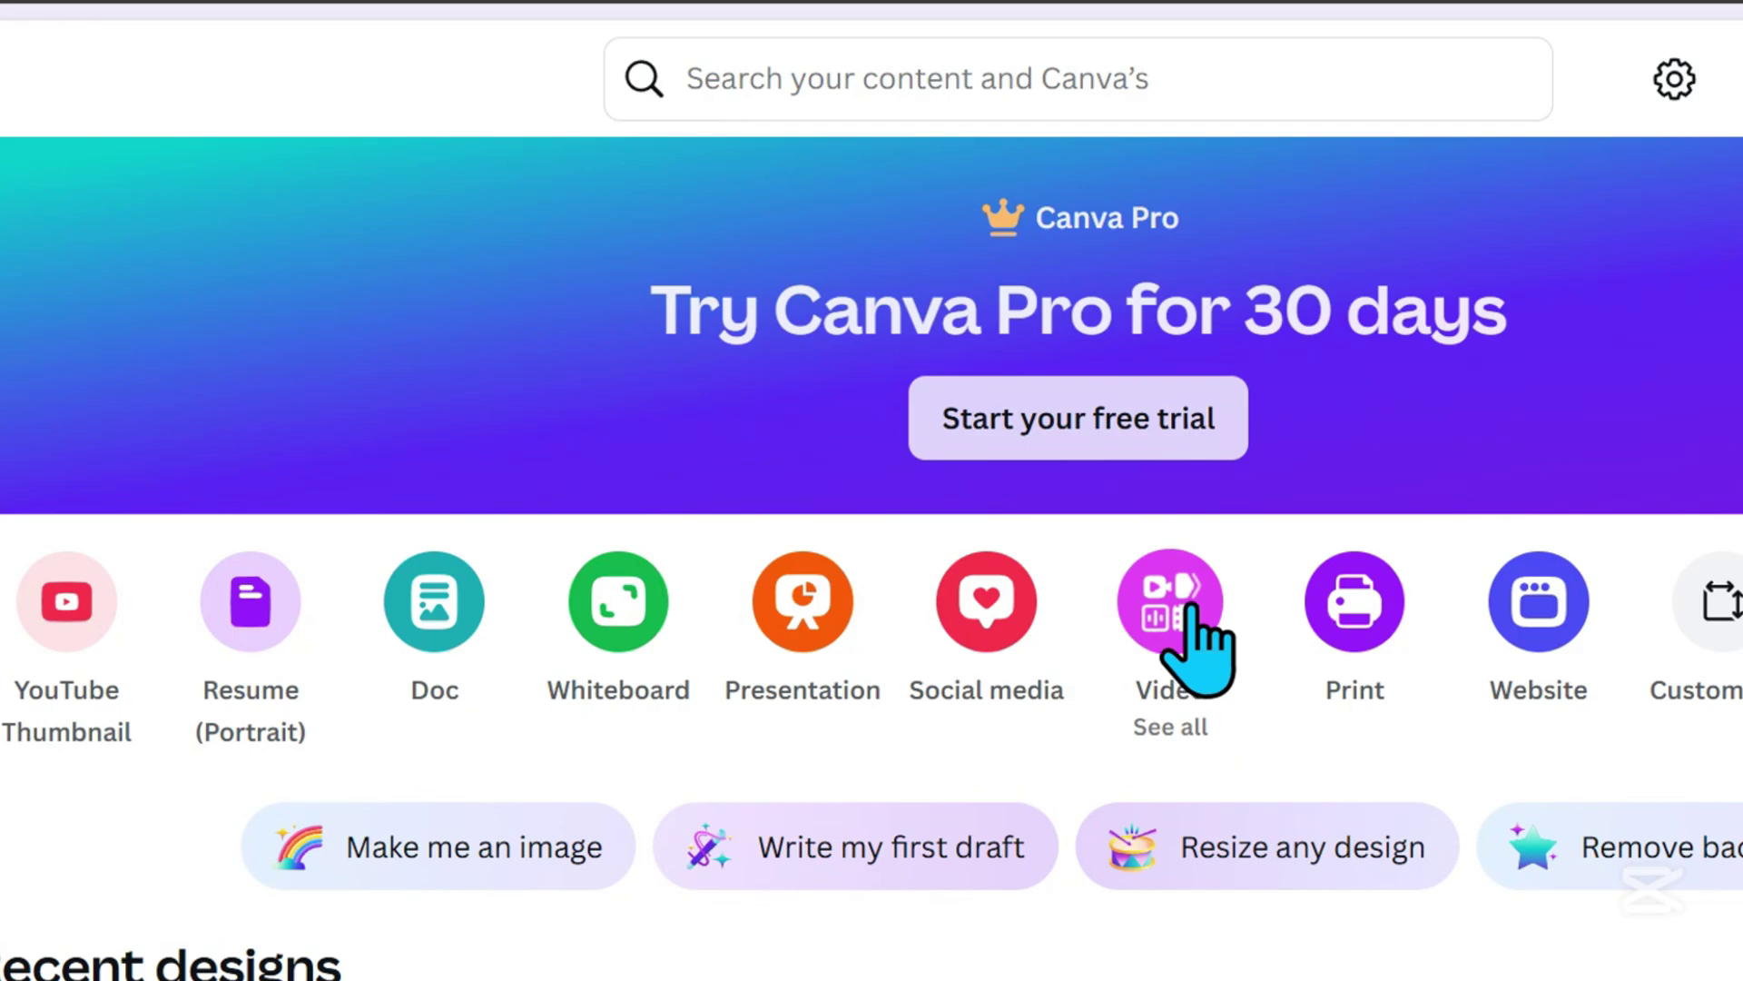
Create a blank 1080p video and search the elements for 'hamburger'.
click(1189, 607)
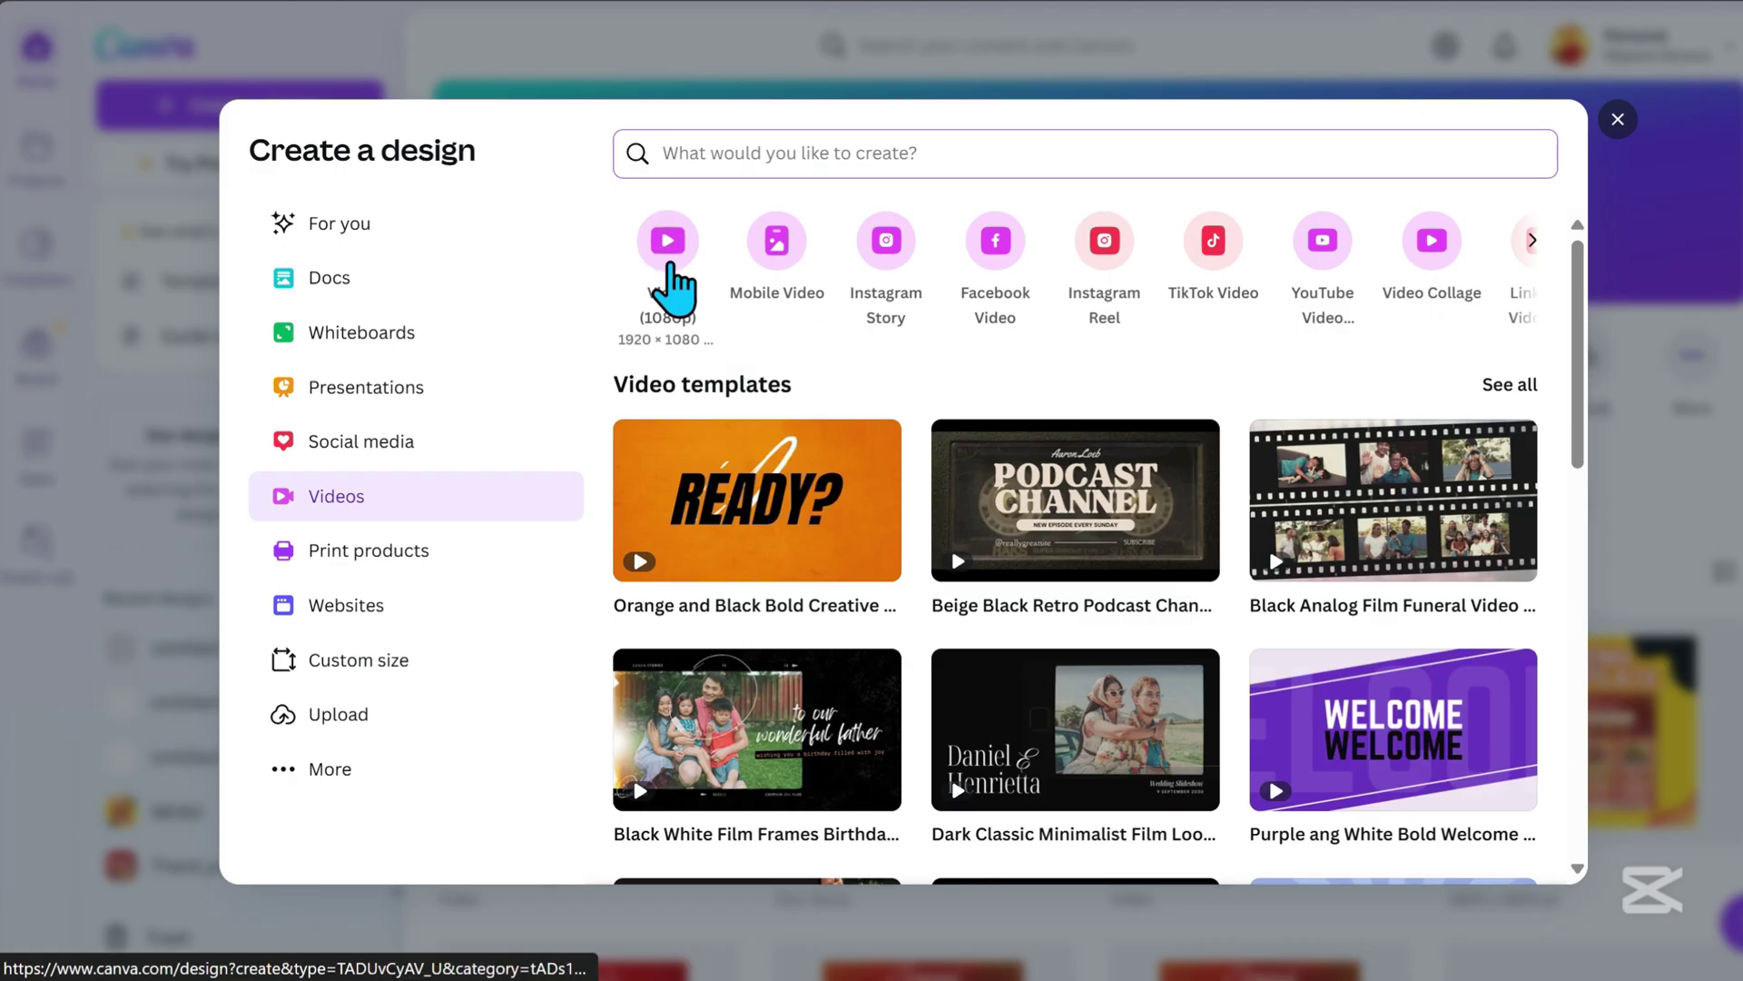
click(670, 265)
click(60, 236)
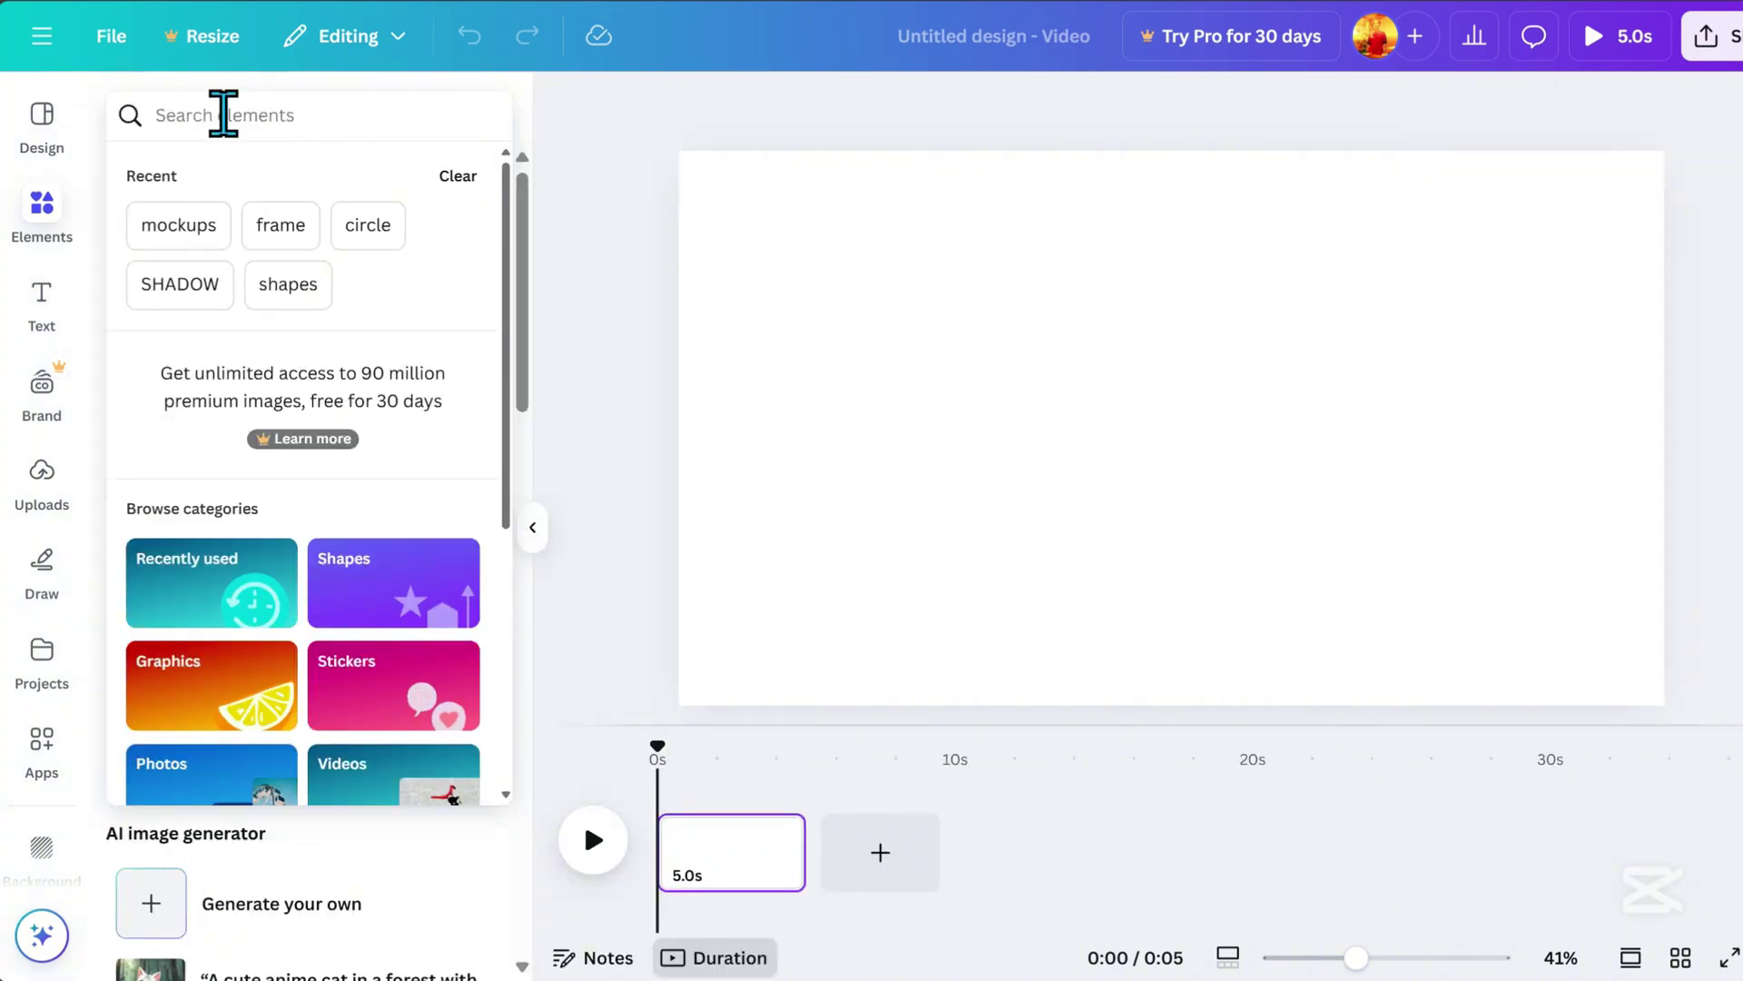
click(223, 114)
text(hamburger)
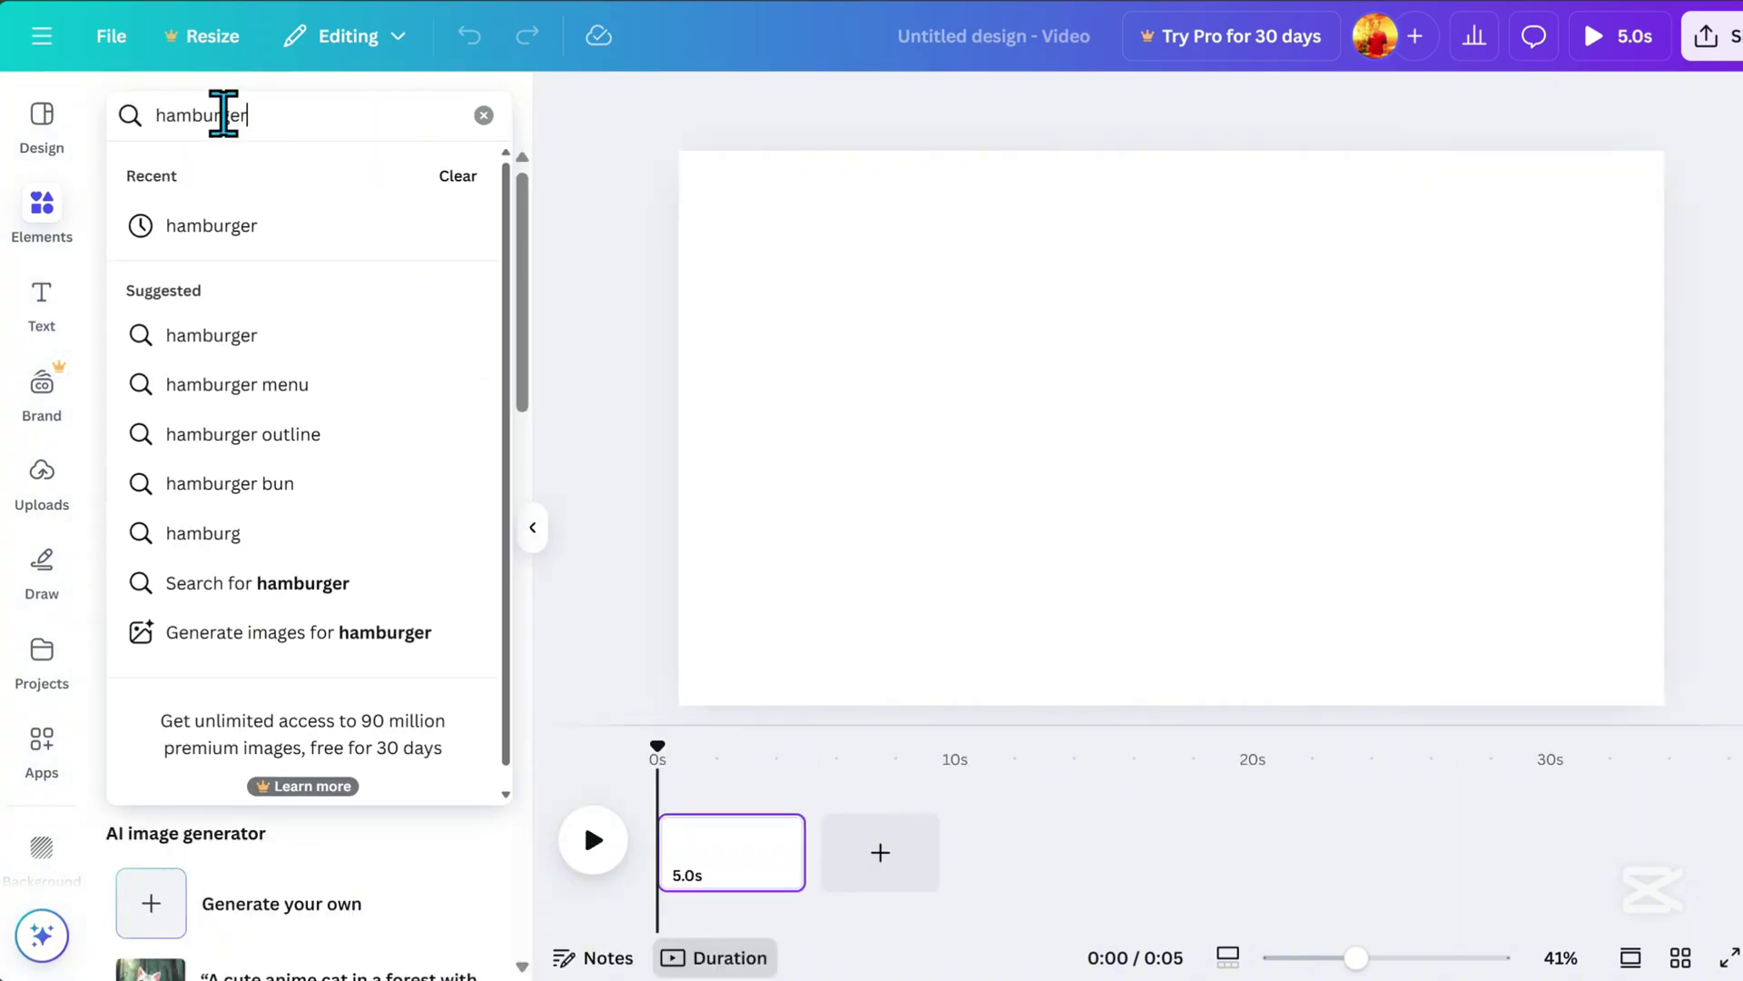
key(Return)
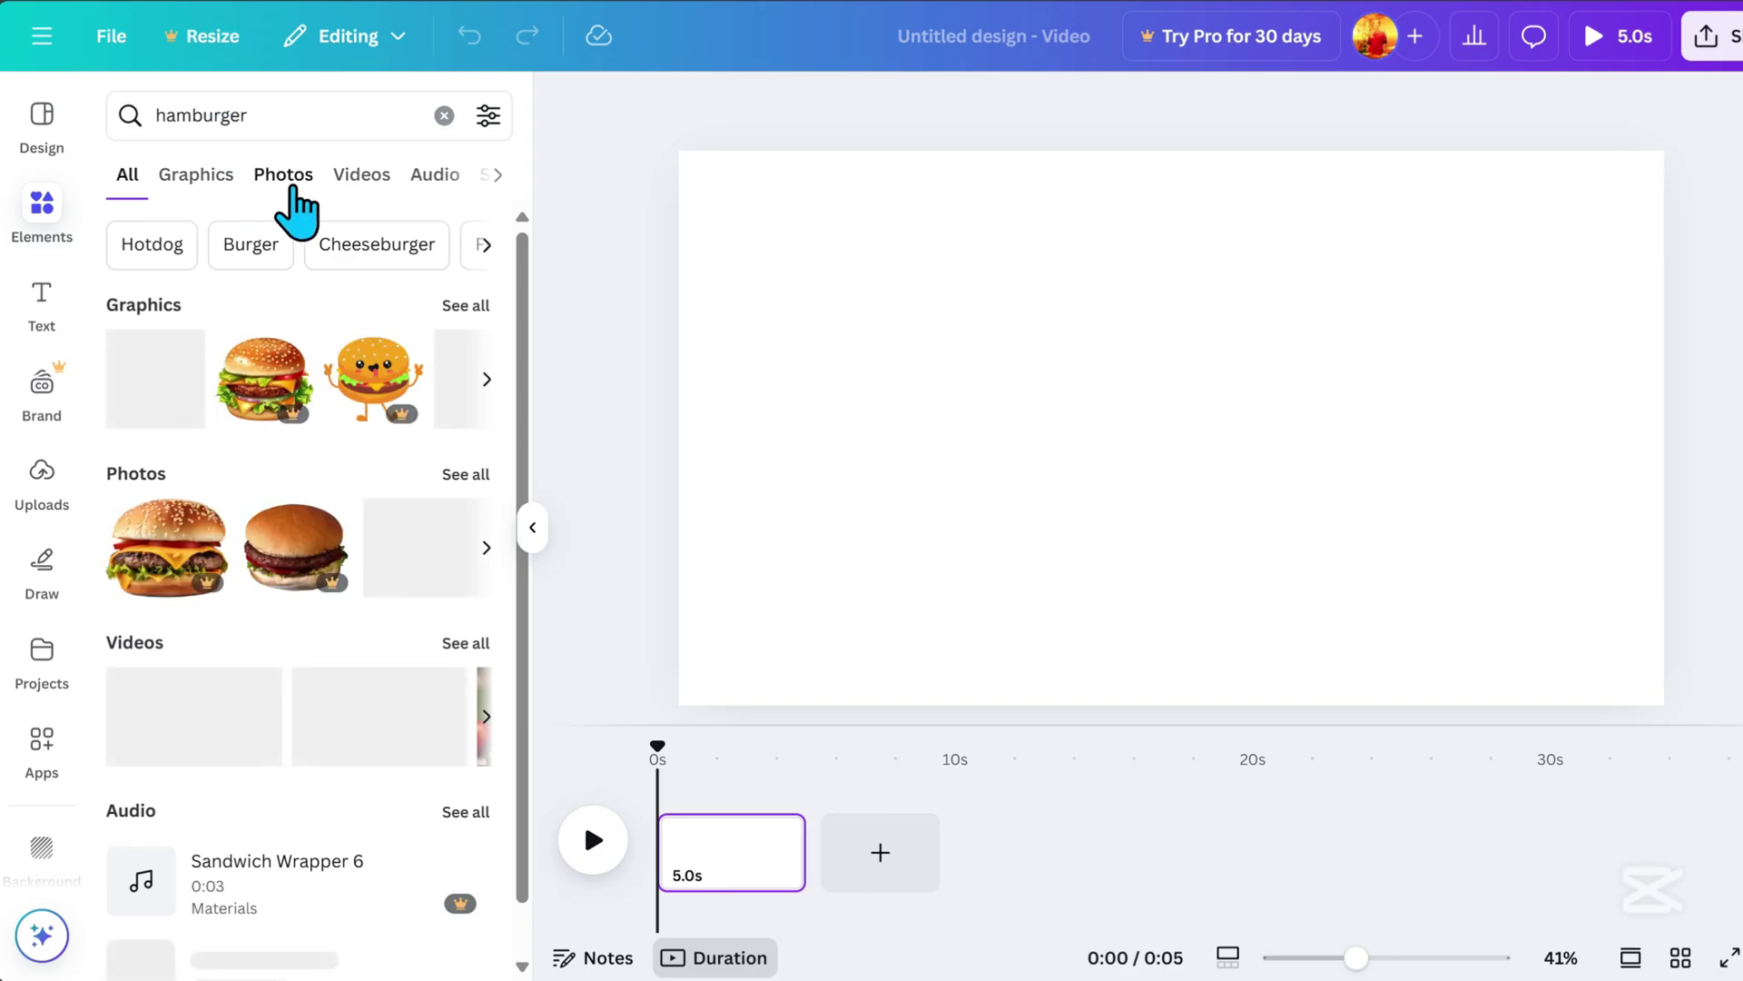
Add a hamburger photo, shrink it and move it lower toward the page centre.
click(289, 185)
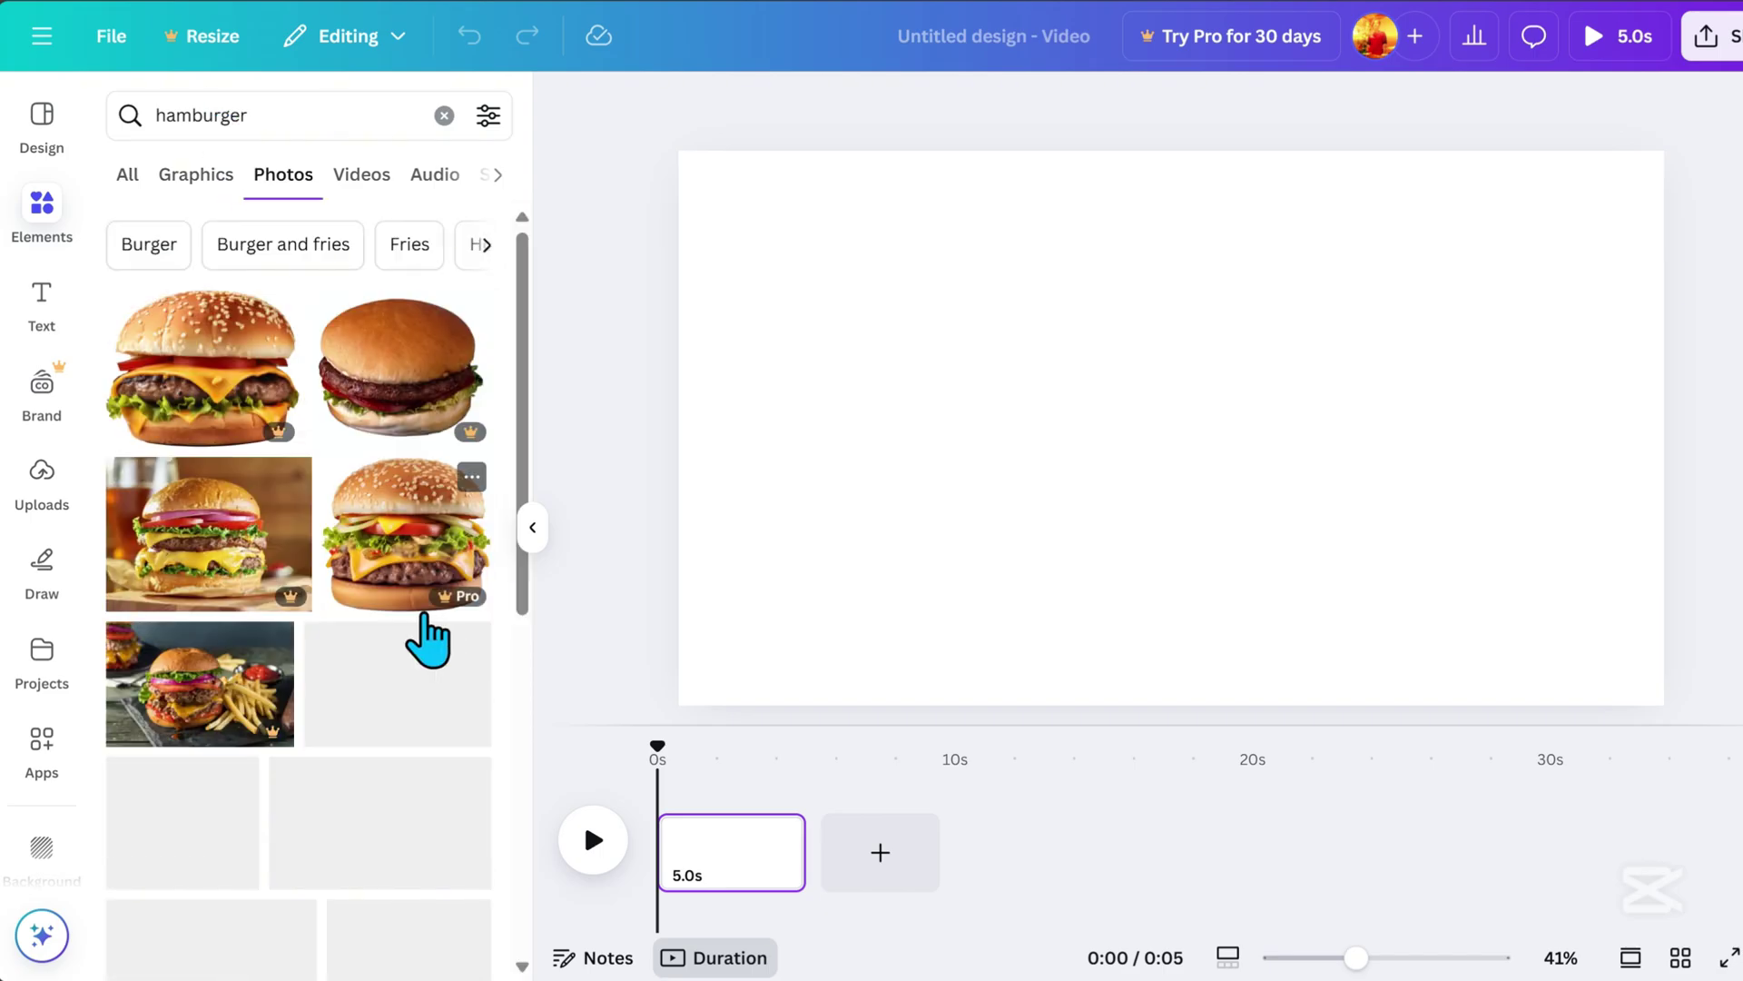
scroll(494, 576, down, 5)
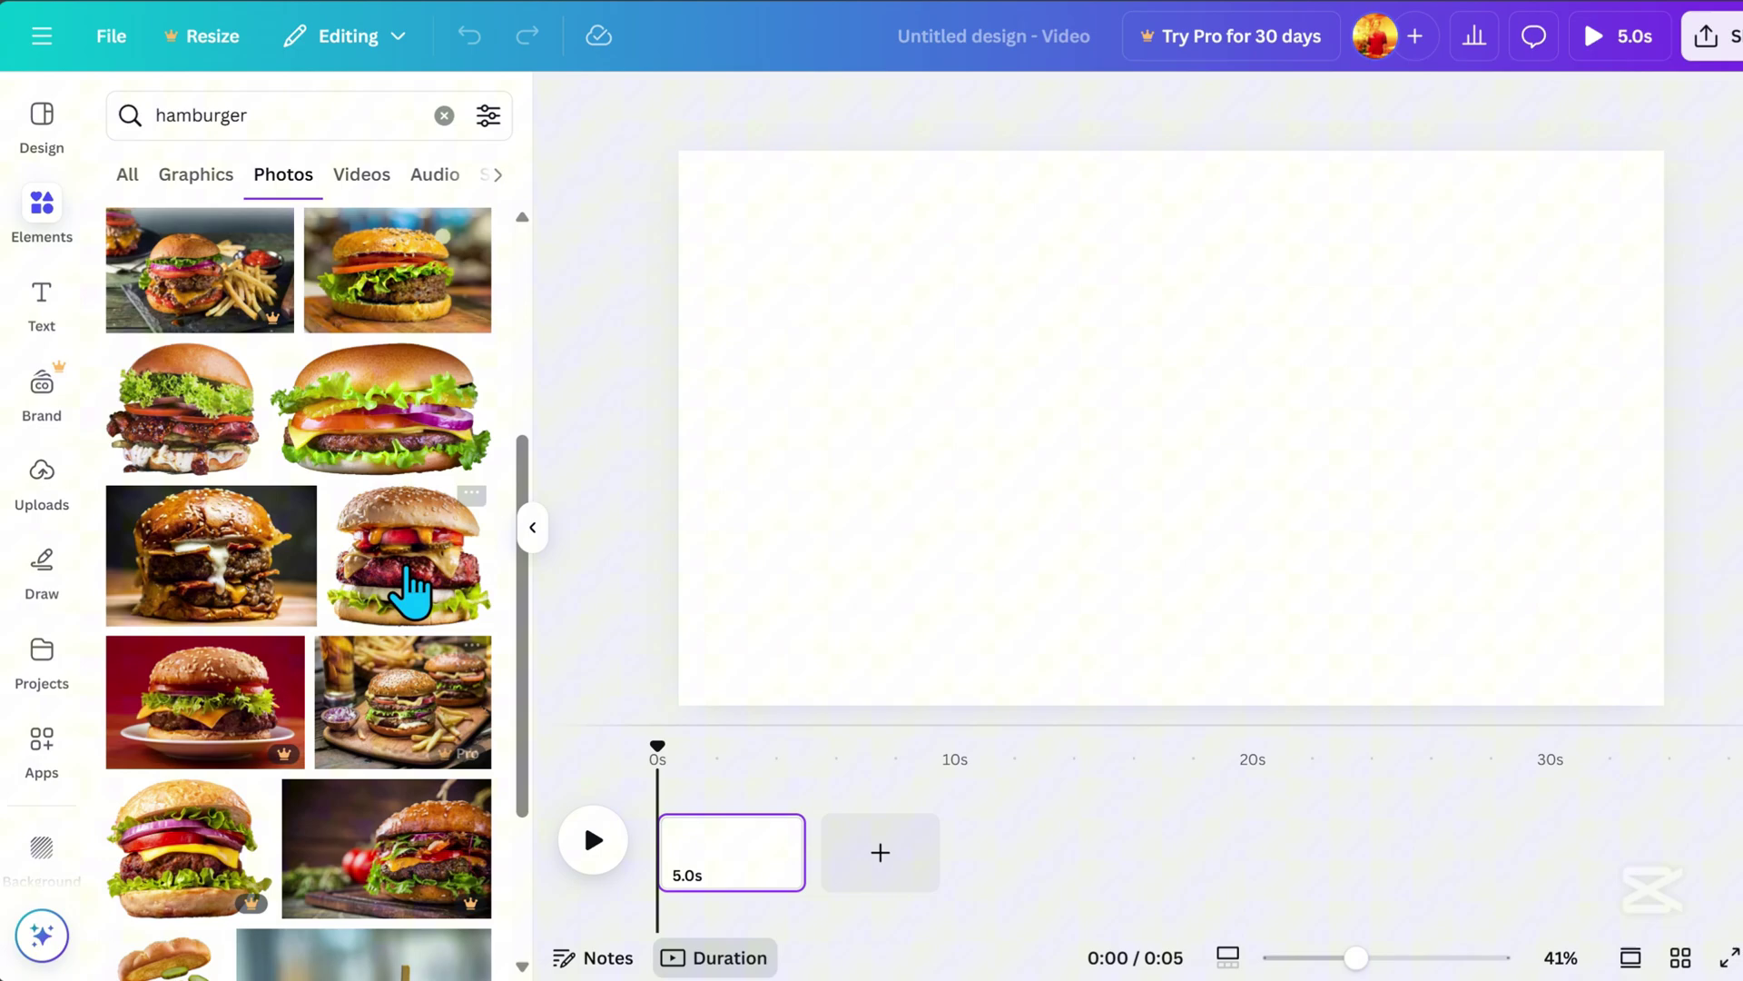
click(413, 588)
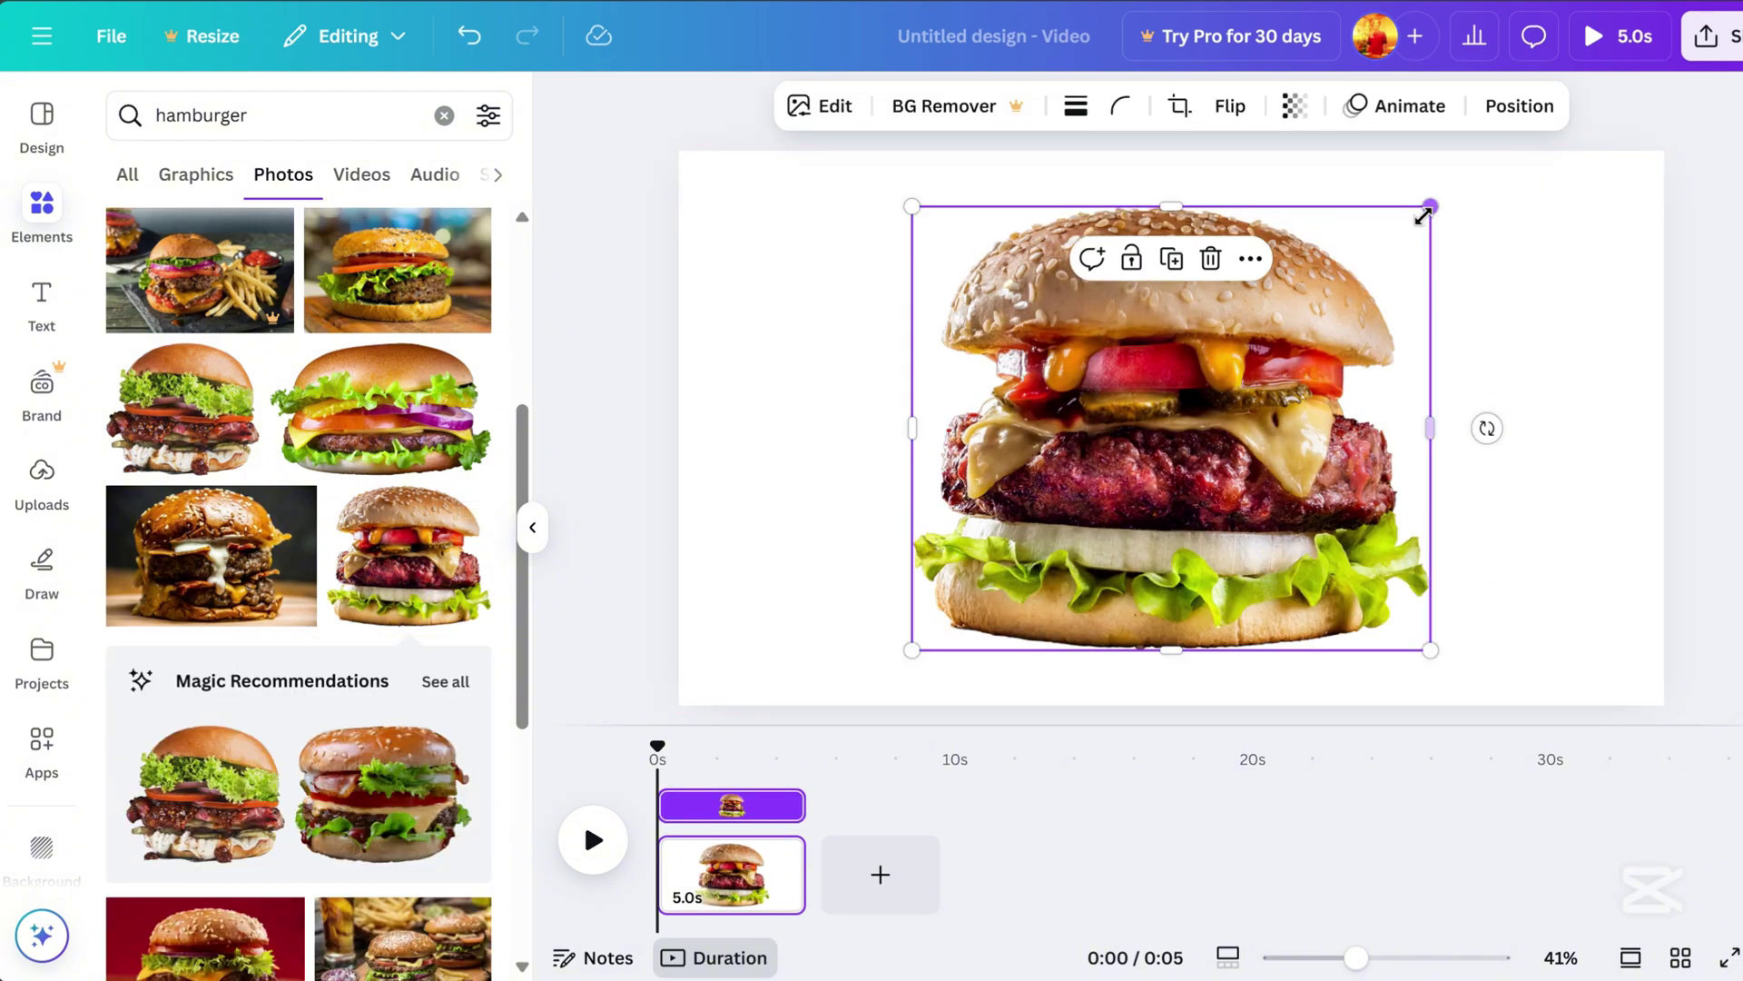
drag(1430, 204, 1241, 366)
drag(1195, 635, 1275, 638)
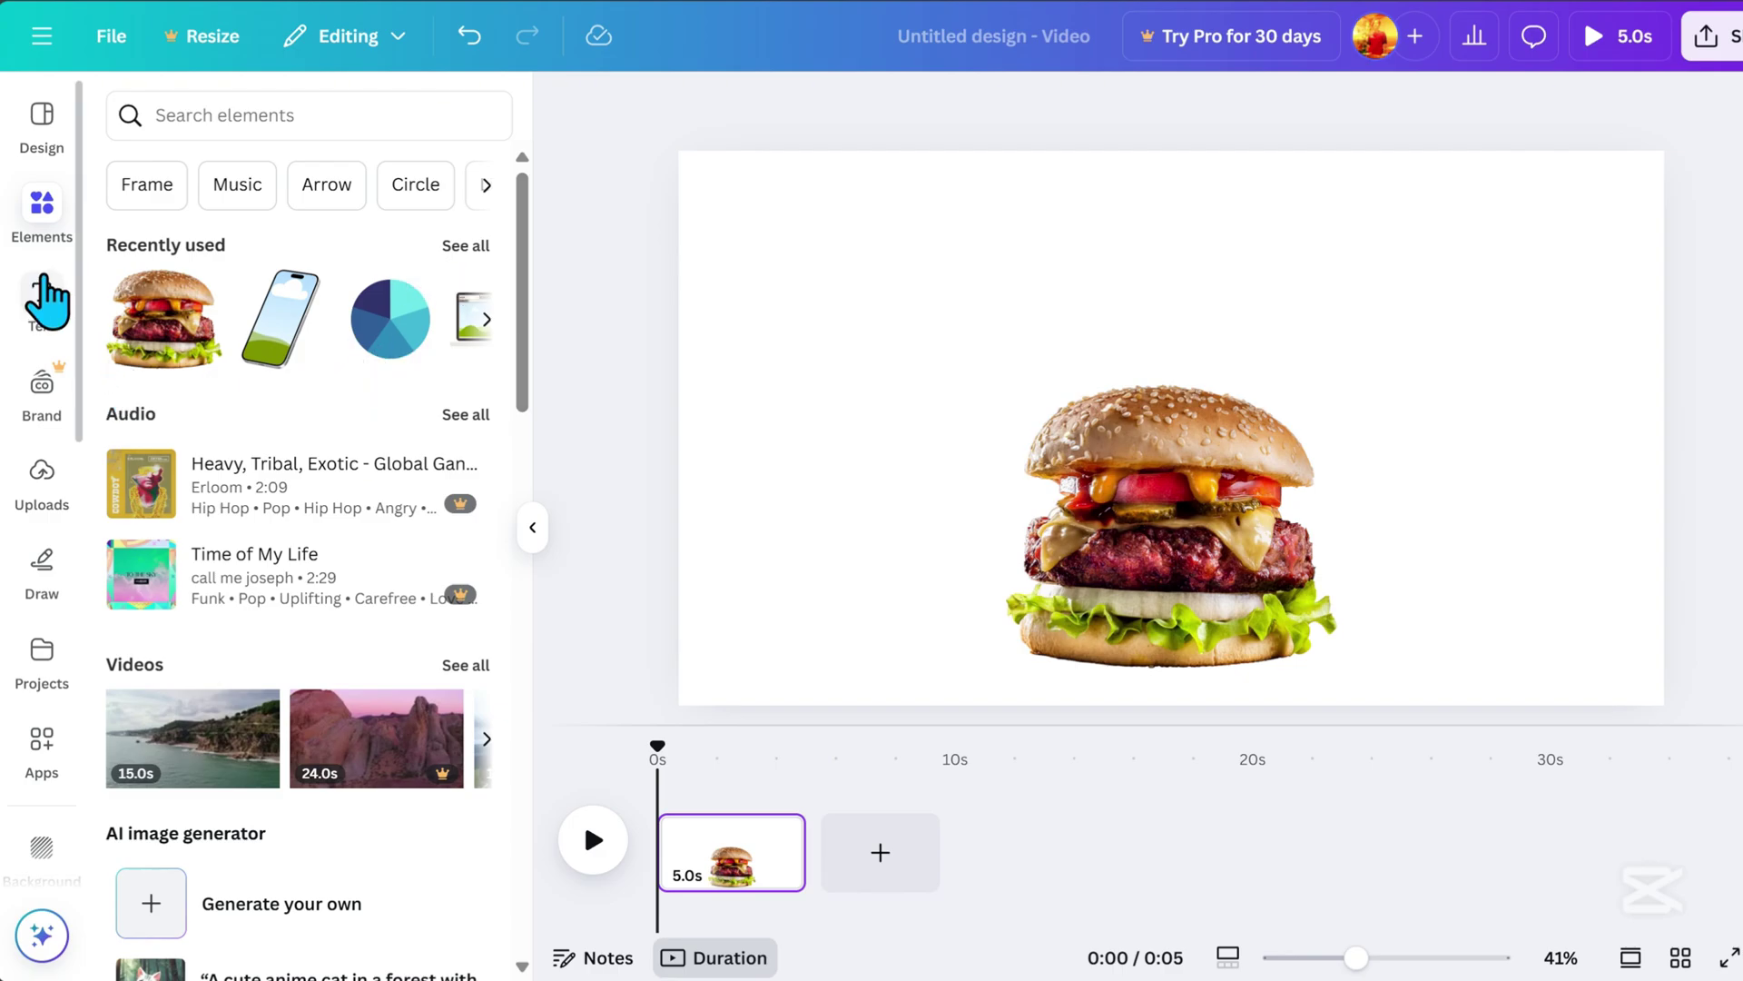
Add the onion rings upload, crop it to a single ring, and place a copy right of the burger.
click(40, 490)
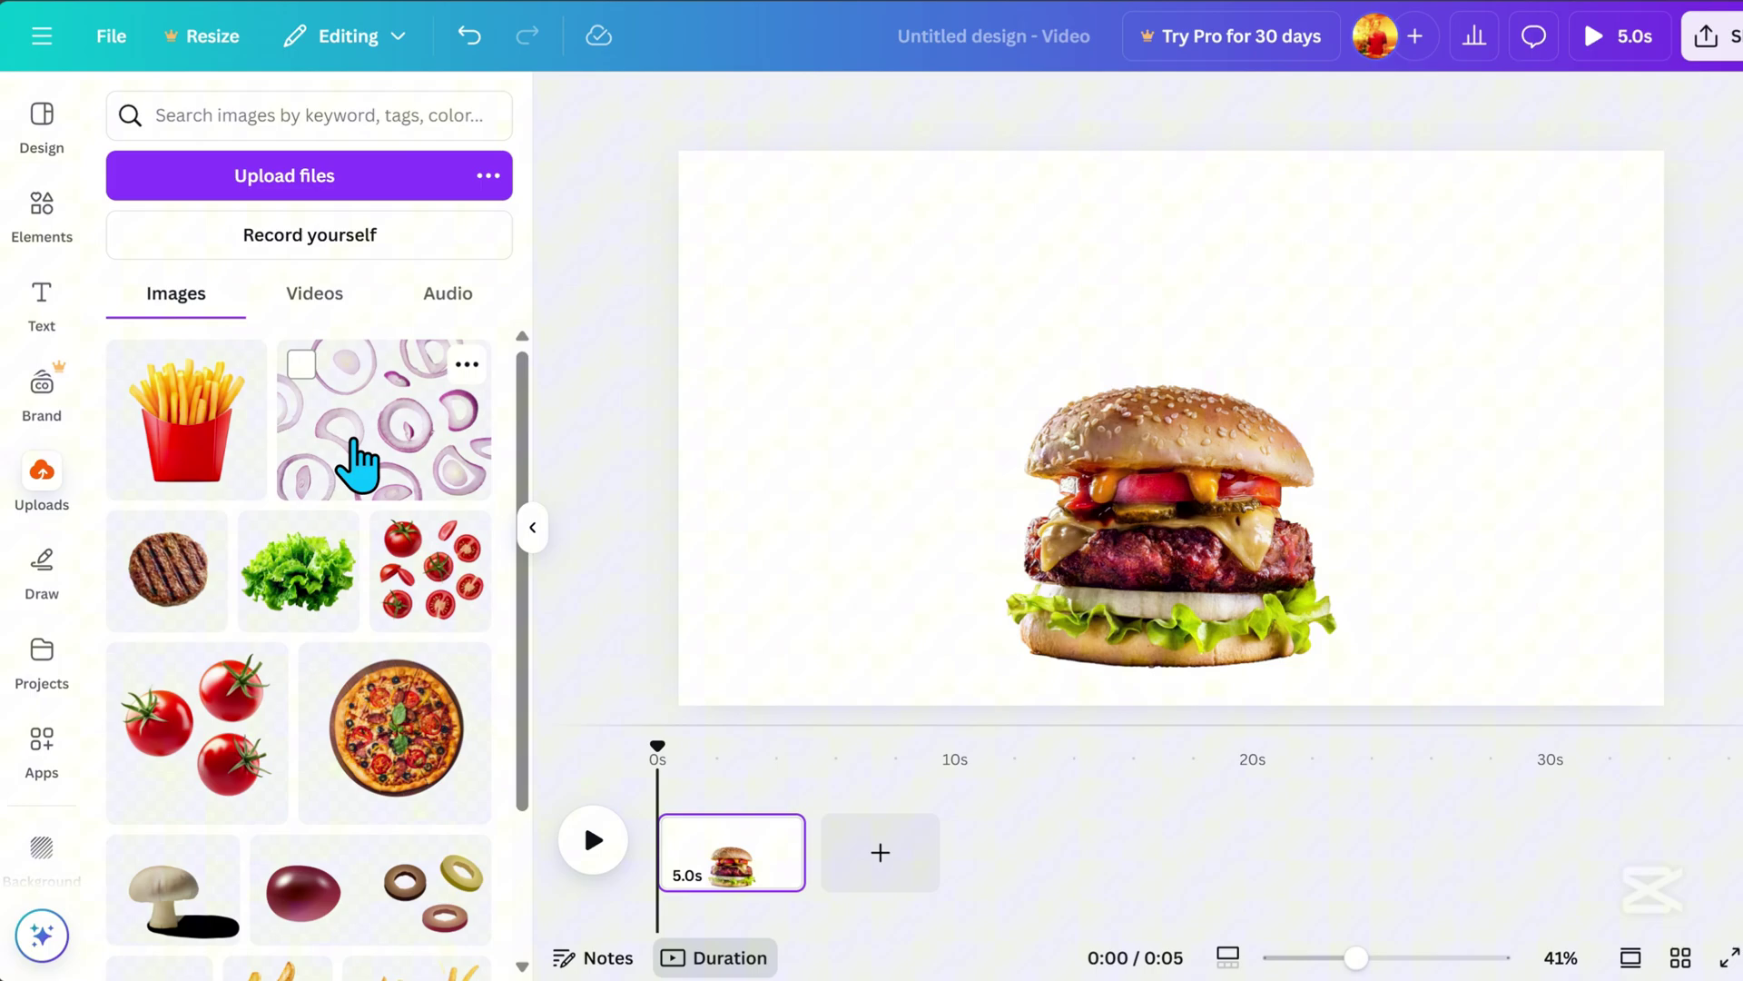
click(381, 467)
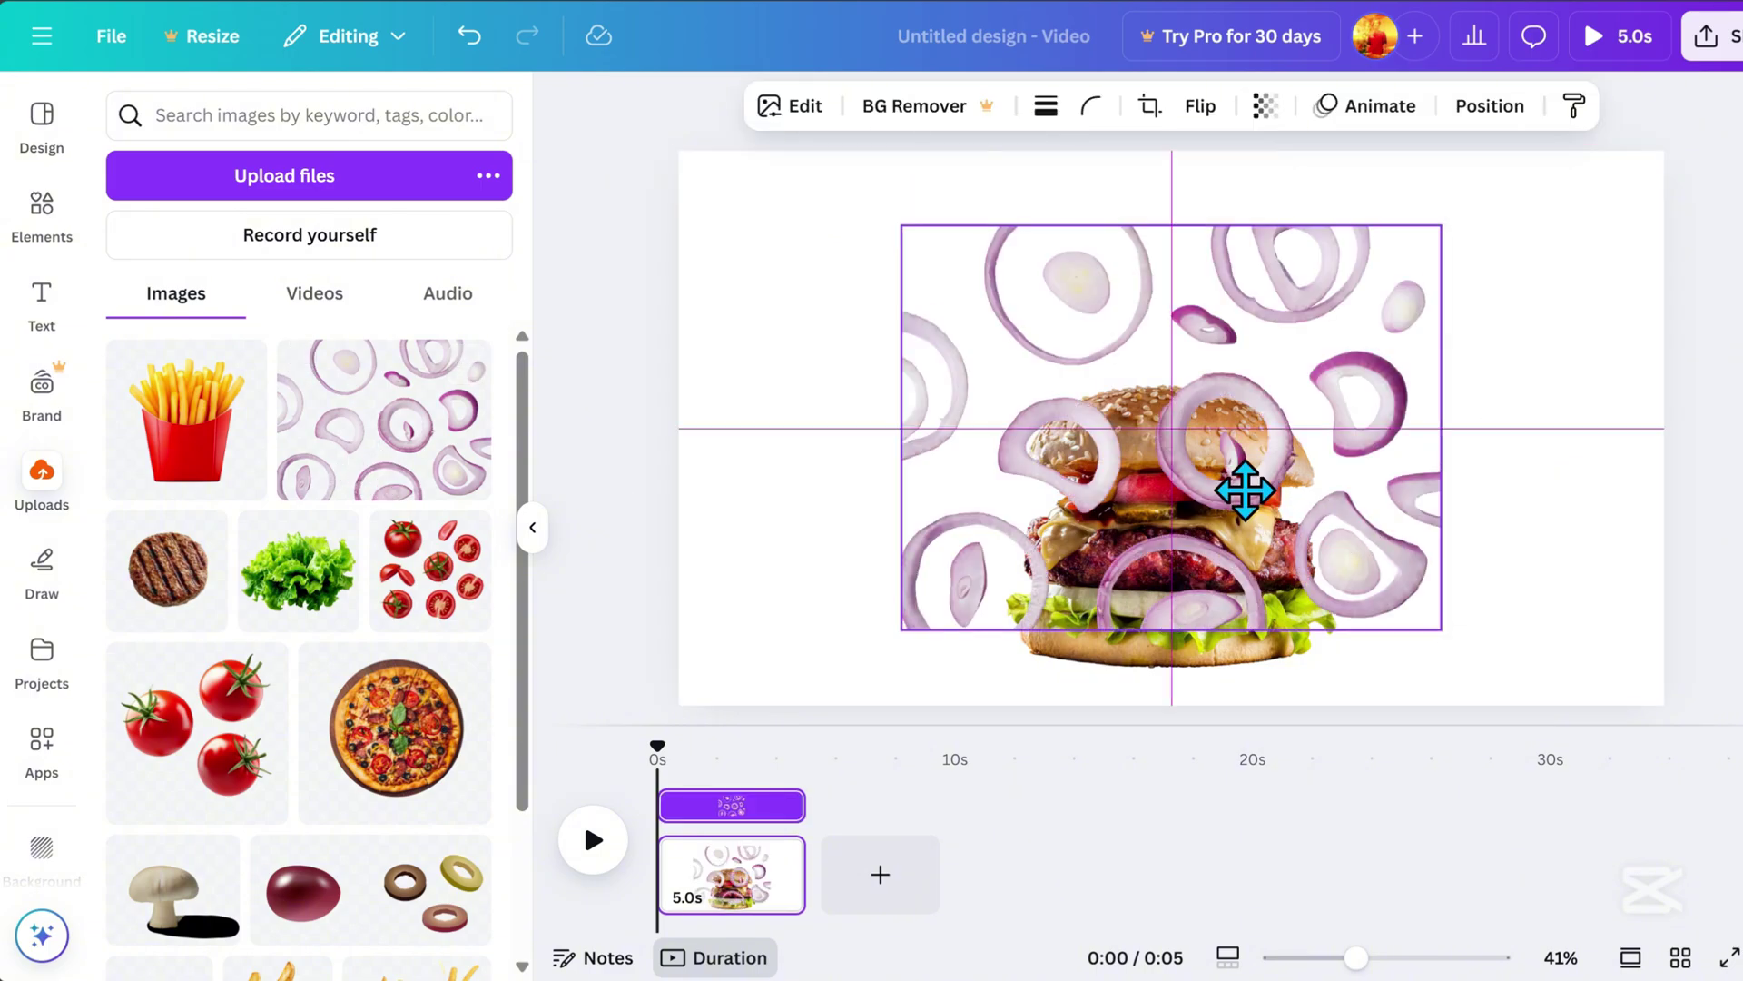
drag(1237, 487, 1137, 519)
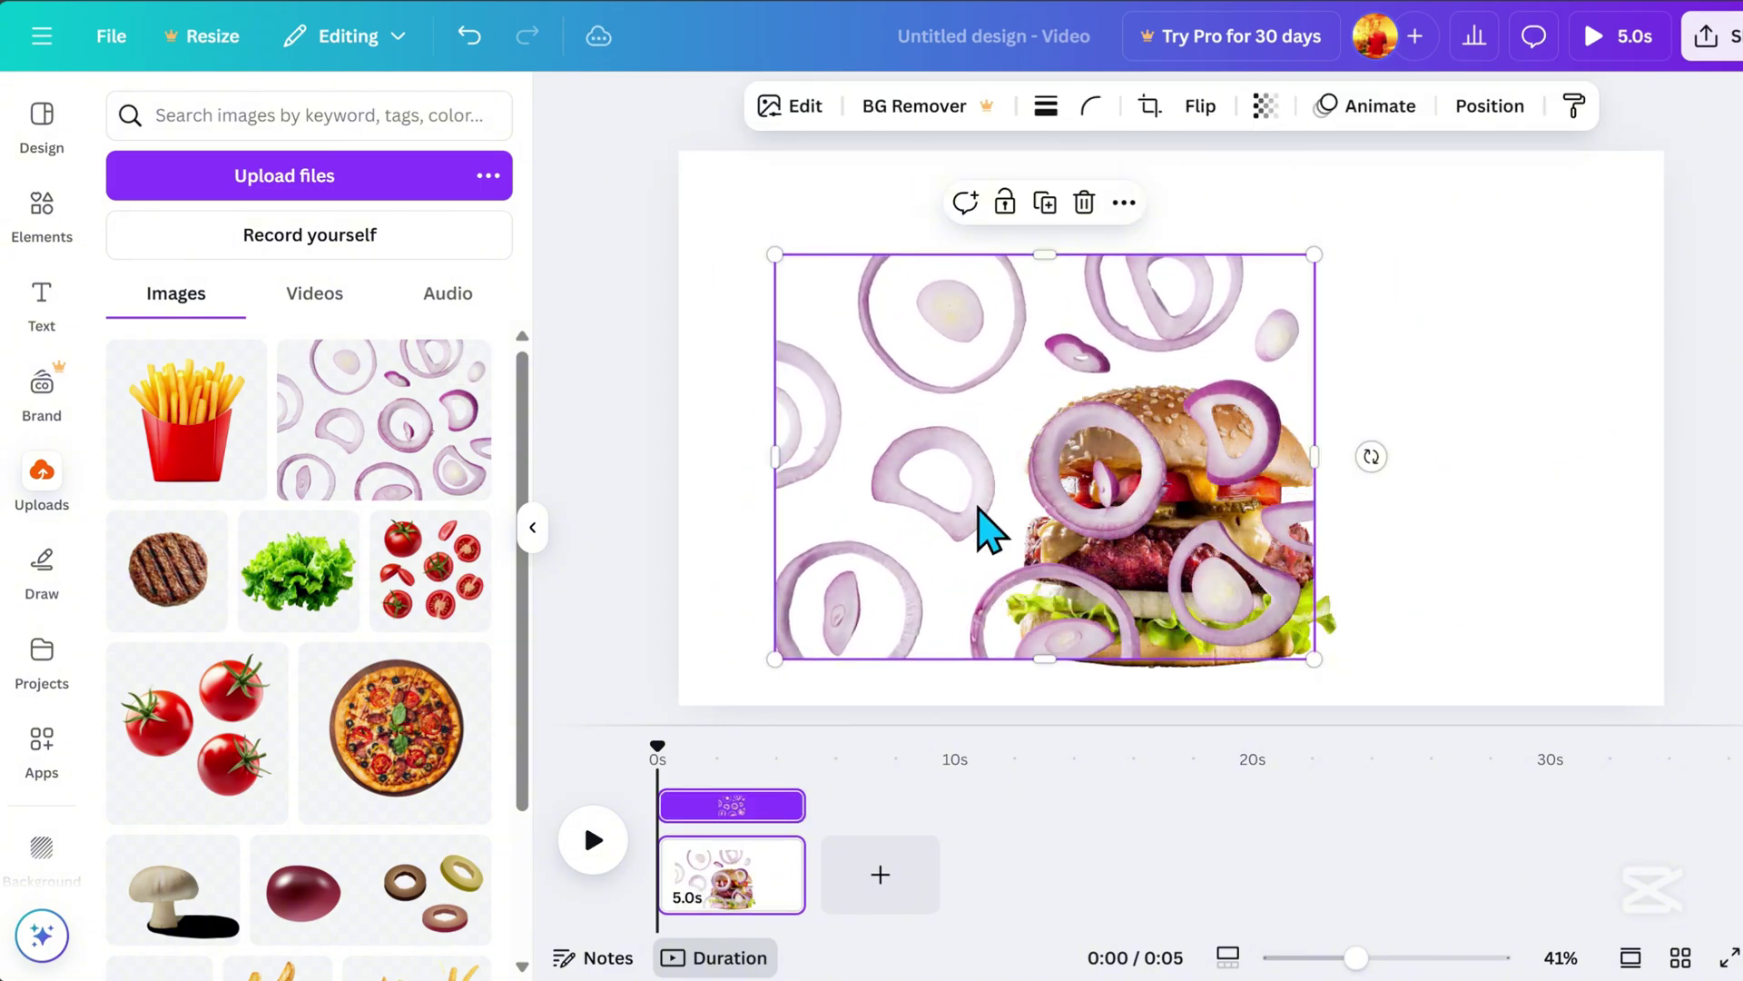
drag(771, 461, 1004, 461)
drag(1314, 525, 882, 353)
key(ctrl+d)
drag(882, 352, 1561, 448)
Add the tomato slices image and crop it from its left edge.
click(451, 611)
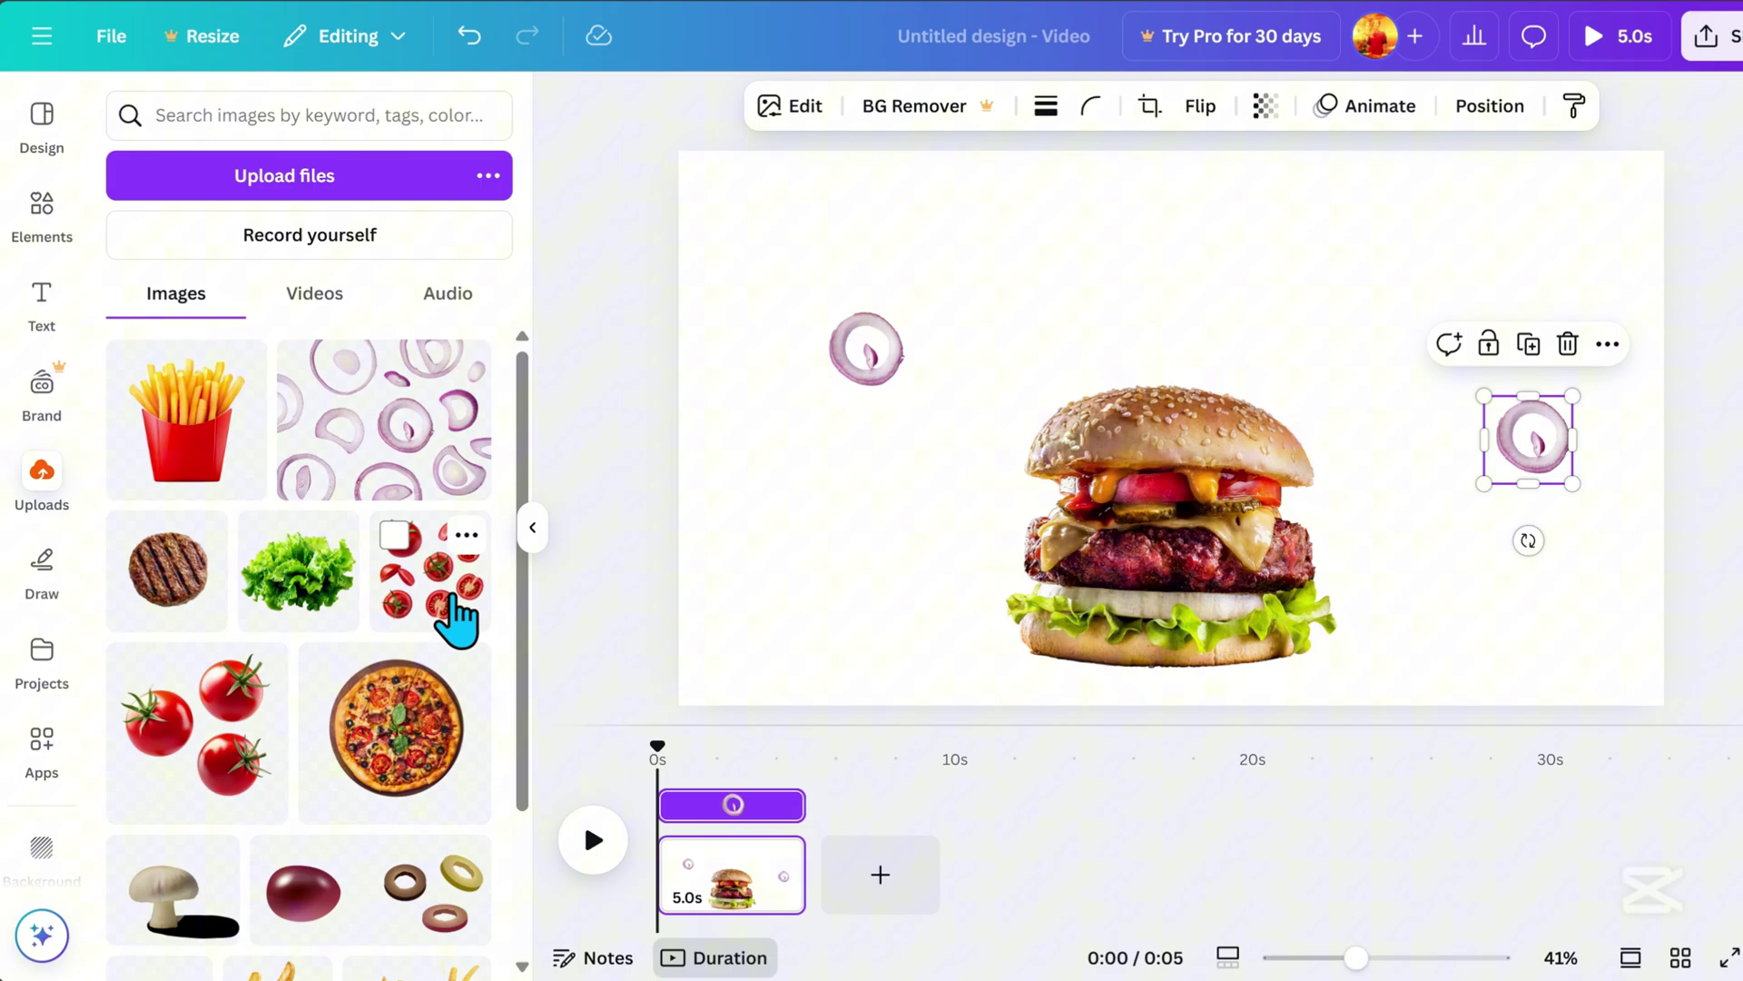
drag(953, 427, 1137, 428)
drag(1256, 221, 873, 580)
scroll(463, 827, down, 3)
scroll(391, 754, up, 3)
Add the grilled patty and lettuce images, shrinking the lettuce and placing it at bottom right.
click(167, 564)
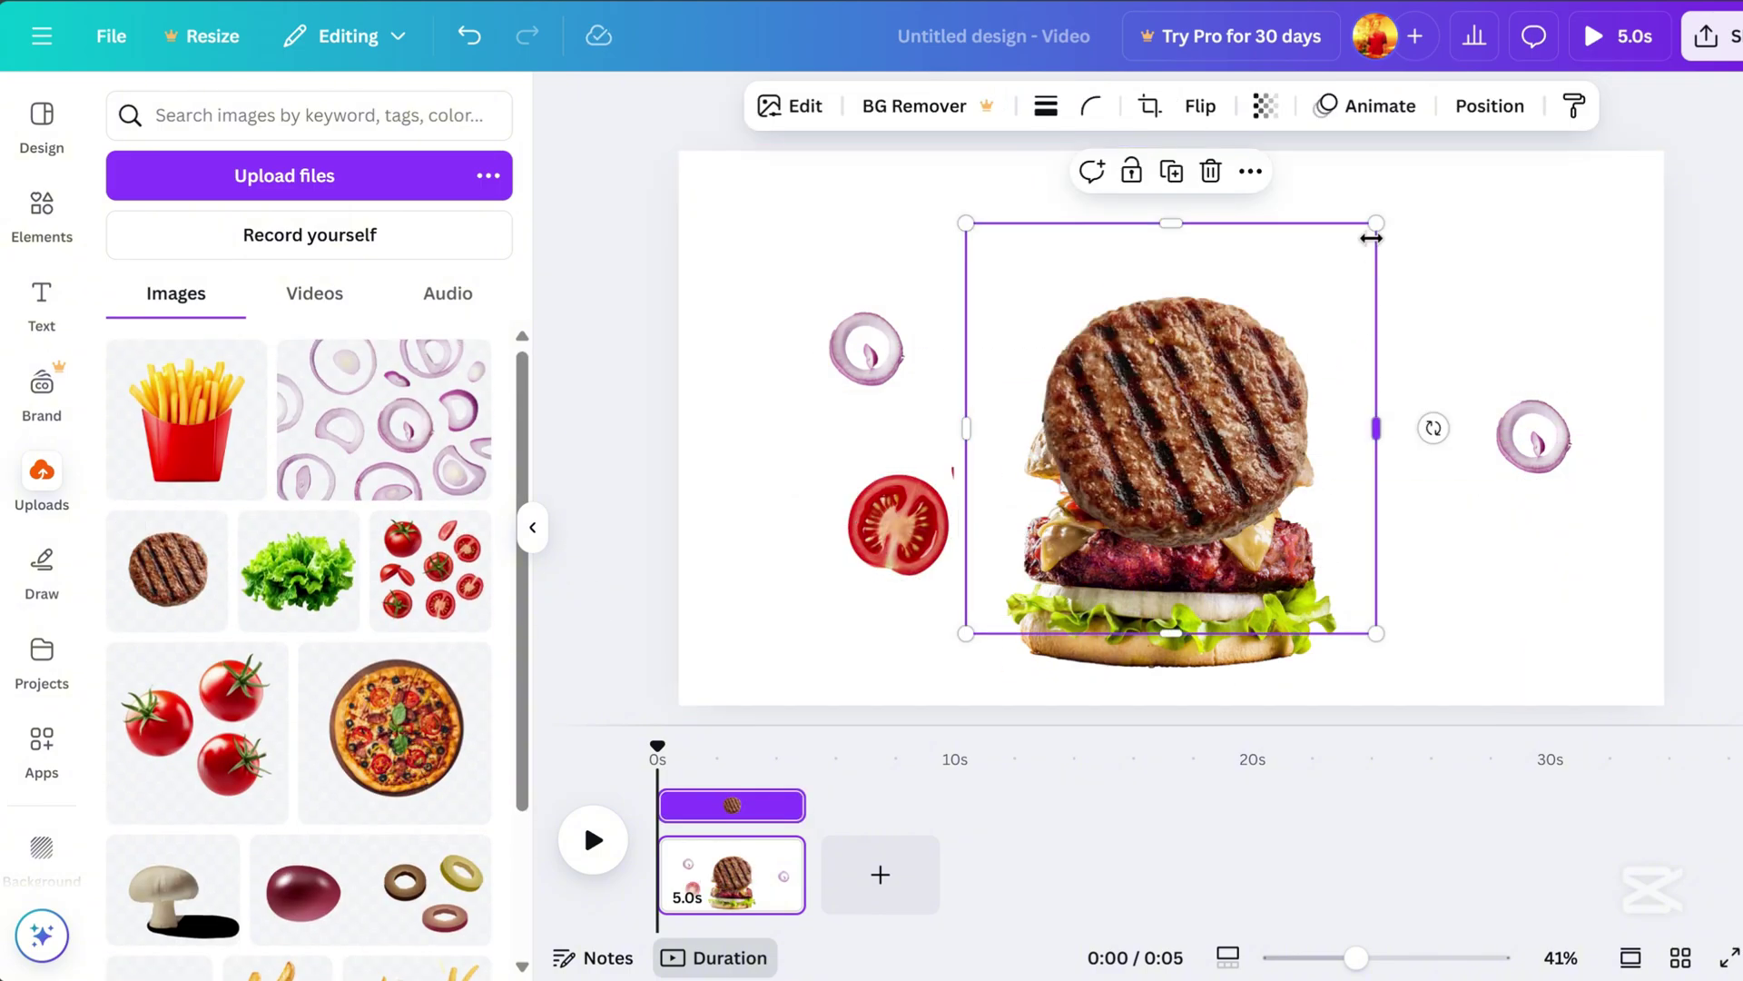
drag(965, 638, 1317, 363)
drag(1271, 299, 1096, 436)
click(296, 568)
drag(1067, 531, 1517, 611)
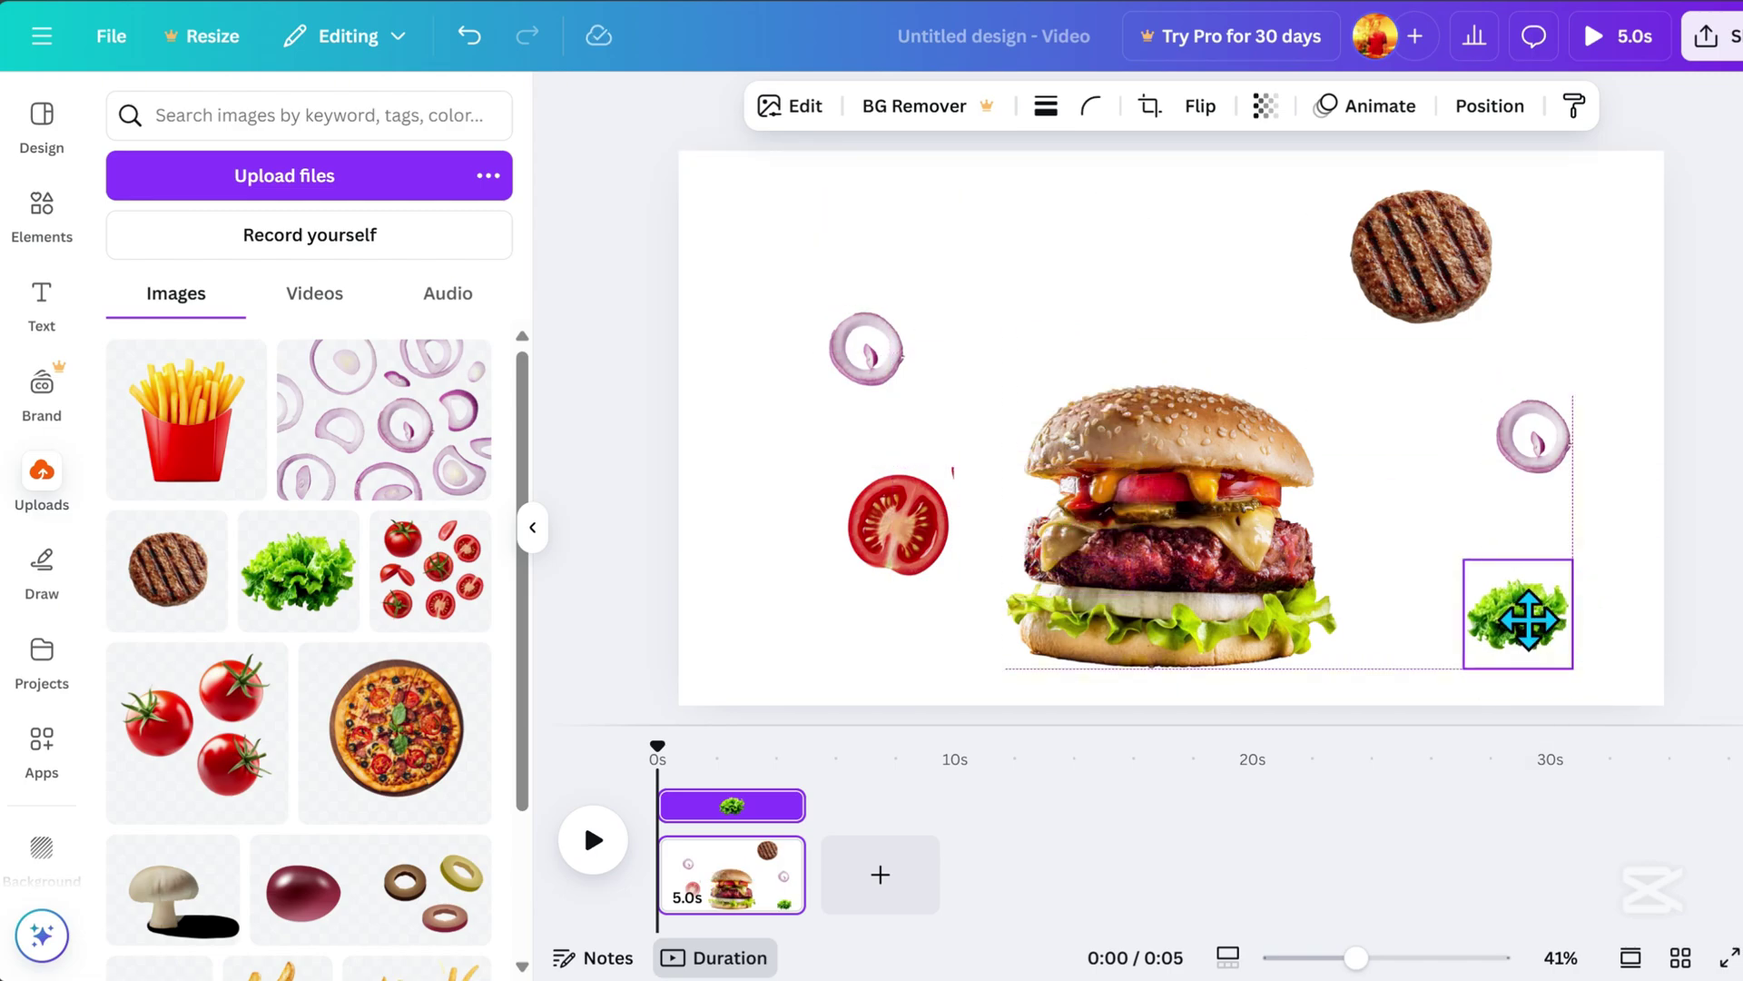
drag(949, 574, 751, 509)
Place extra tomato slices and patties around the burger, resizing the top-right pieces.
drag(432, 570, 1568, 357)
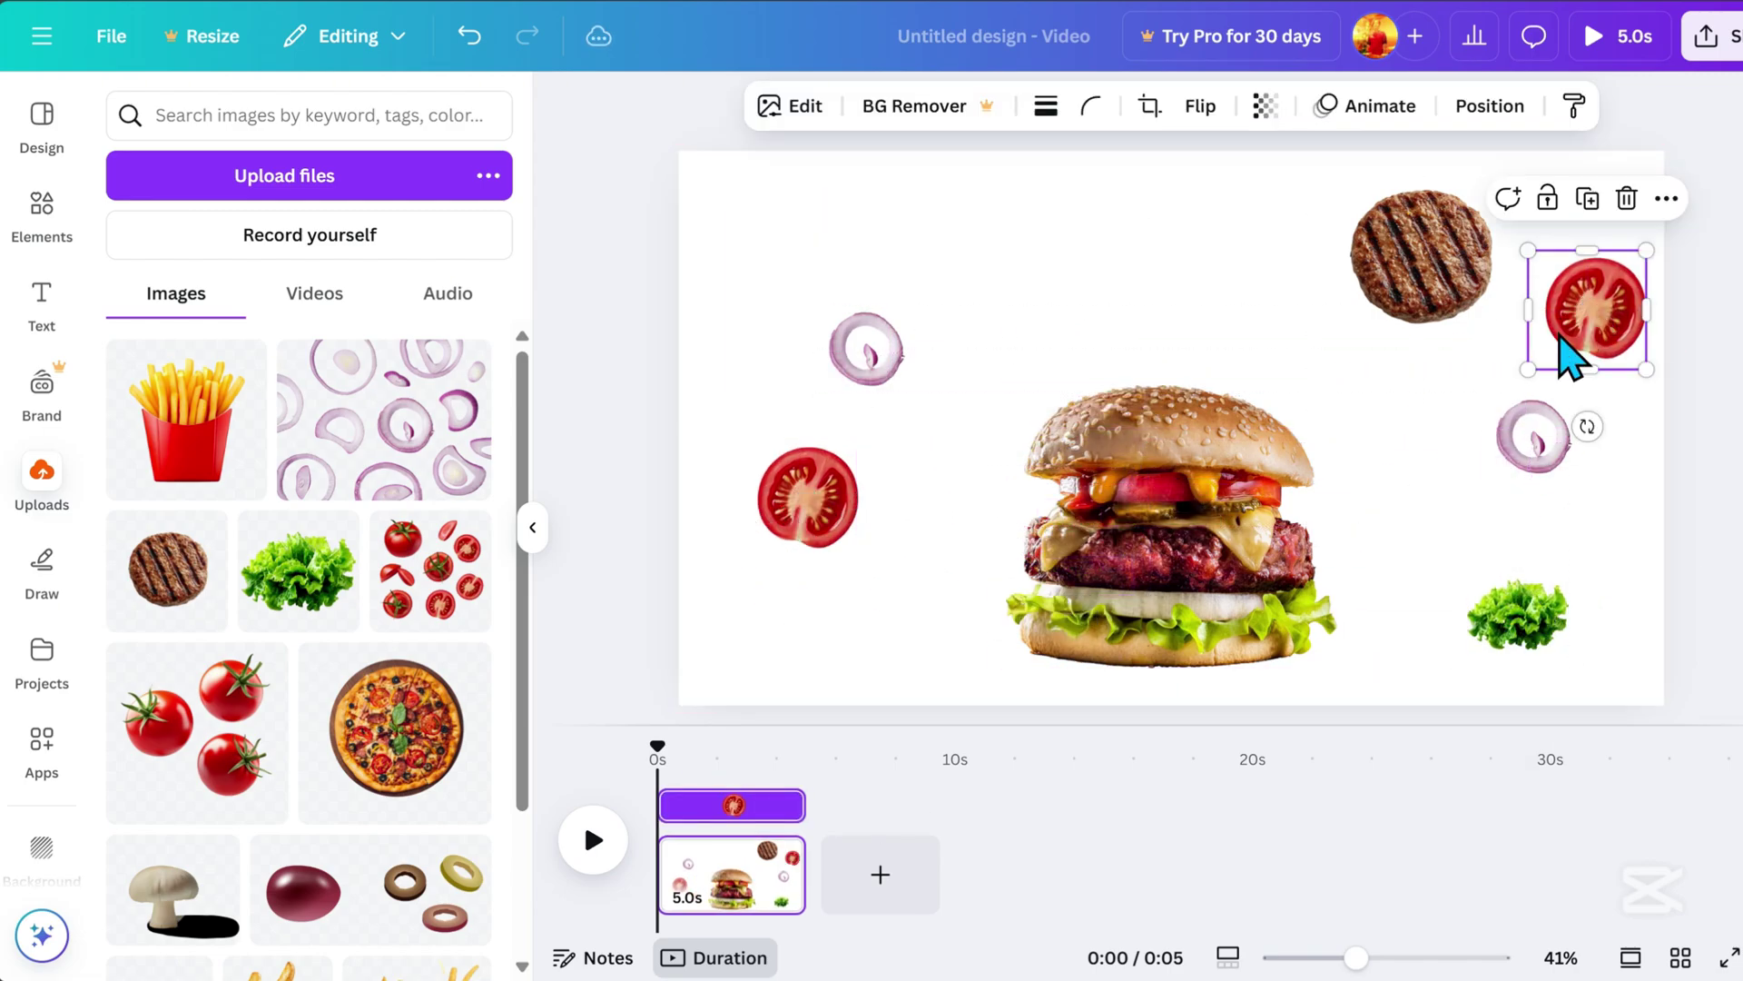
drag(167, 570, 917, 626)
drag(298, 570, 1017, 327)
drag(1421, 254, 1402, 316)
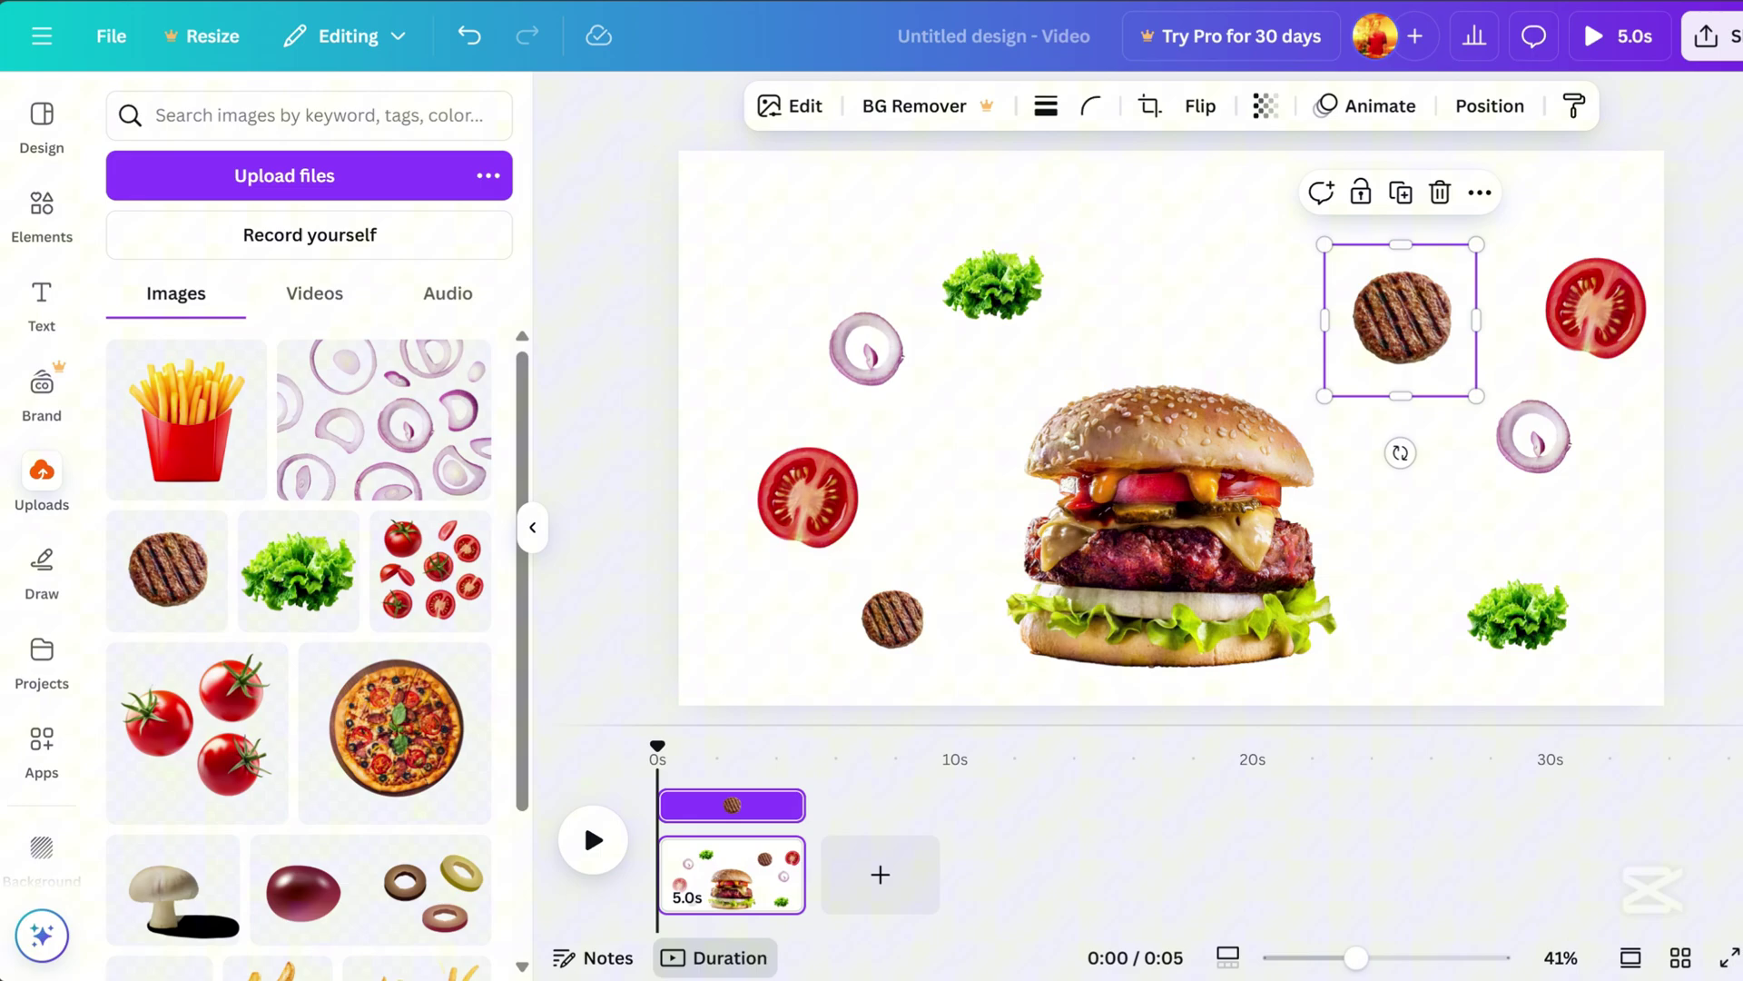
drag(1596, 308, 1619, 379)
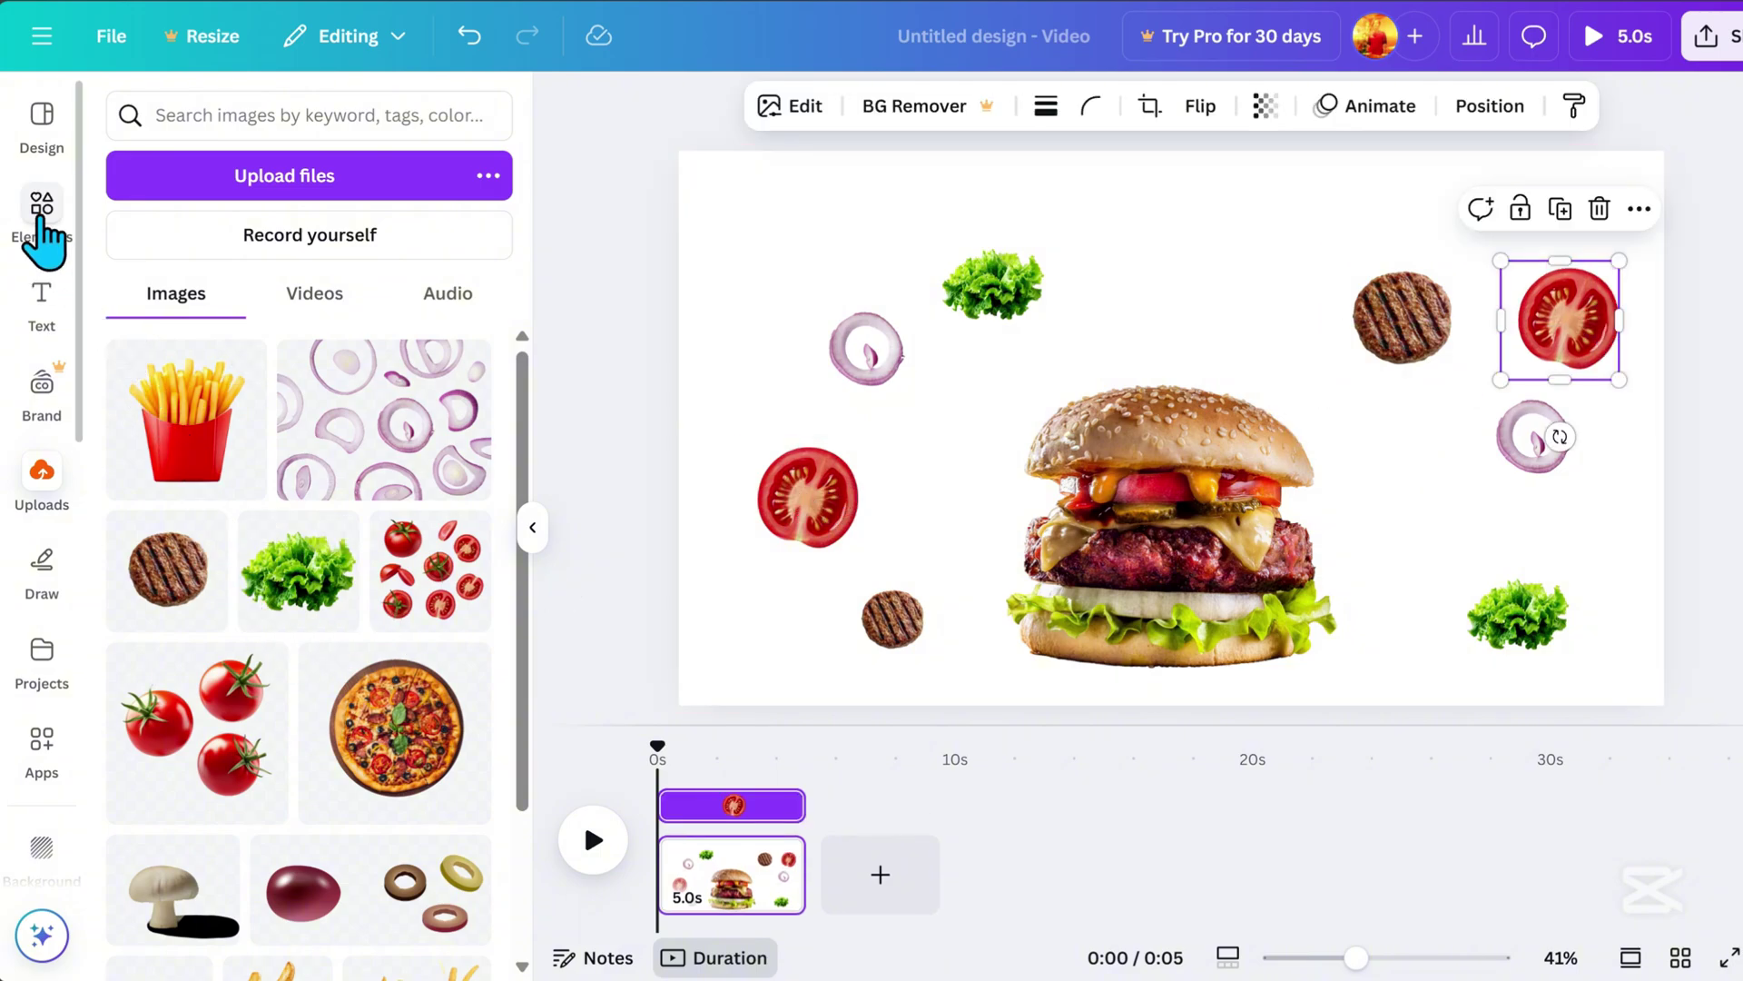
Search element photos for 'background' and add the pale blue background photo.
click(42, 213)
click(239, 116)
text(background)
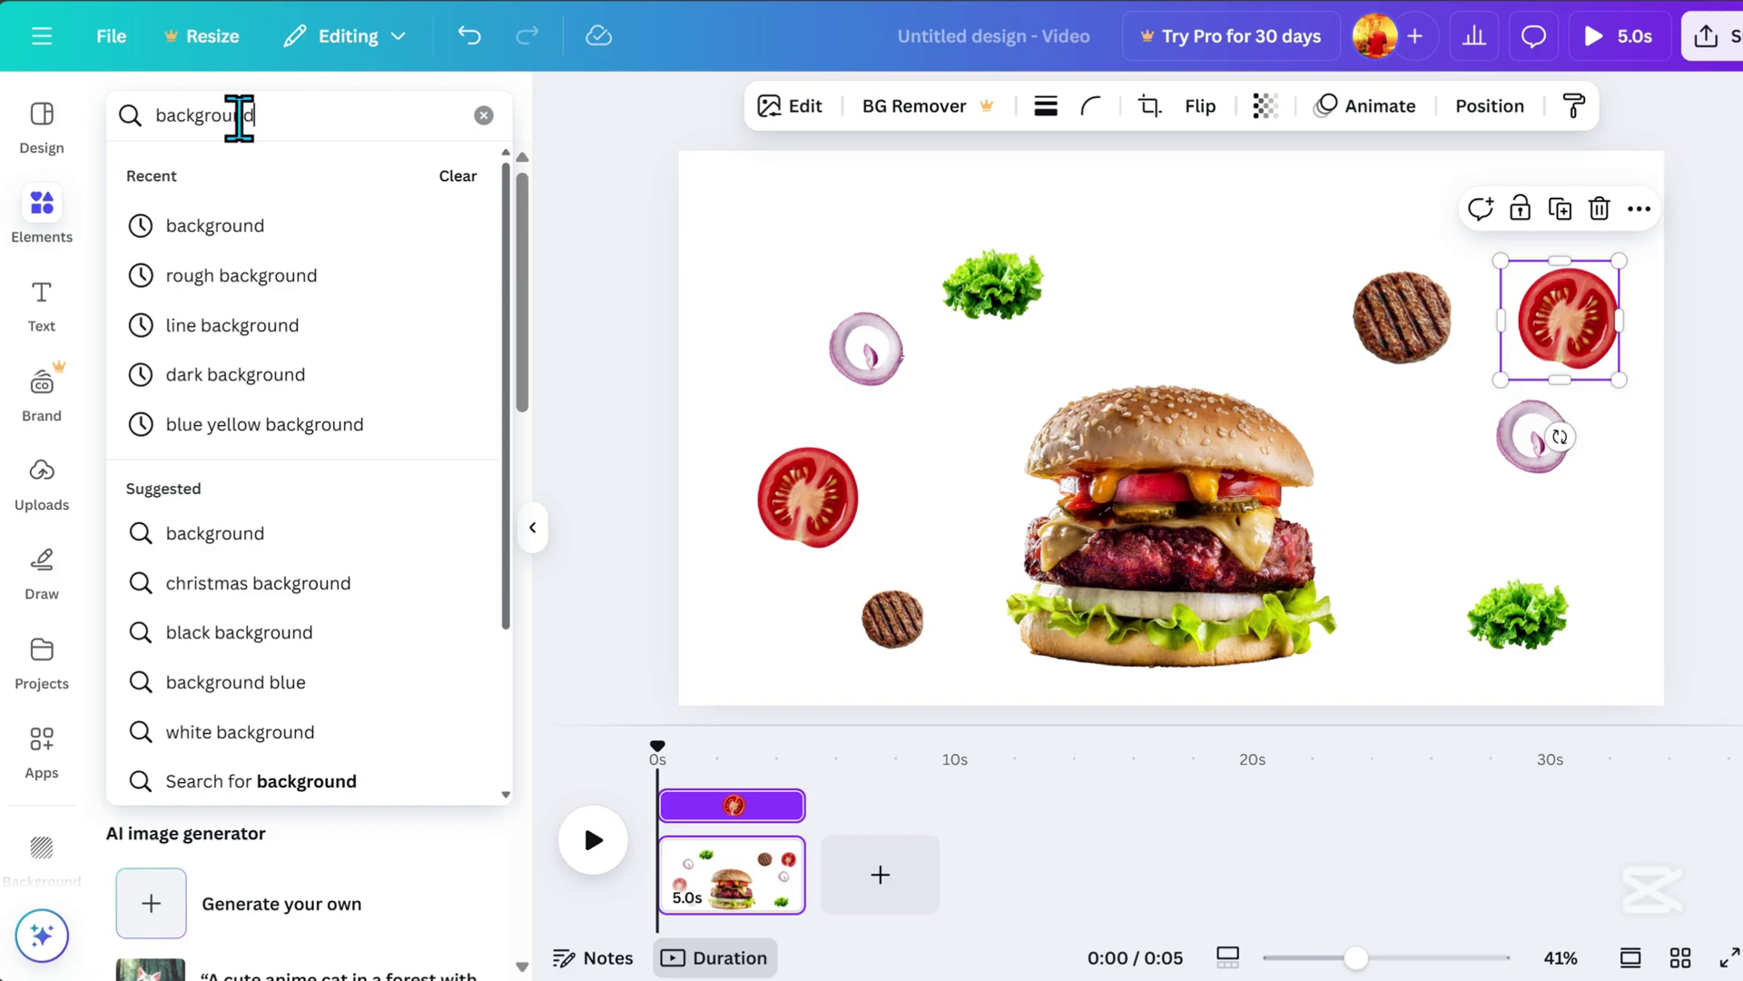
key(Return)
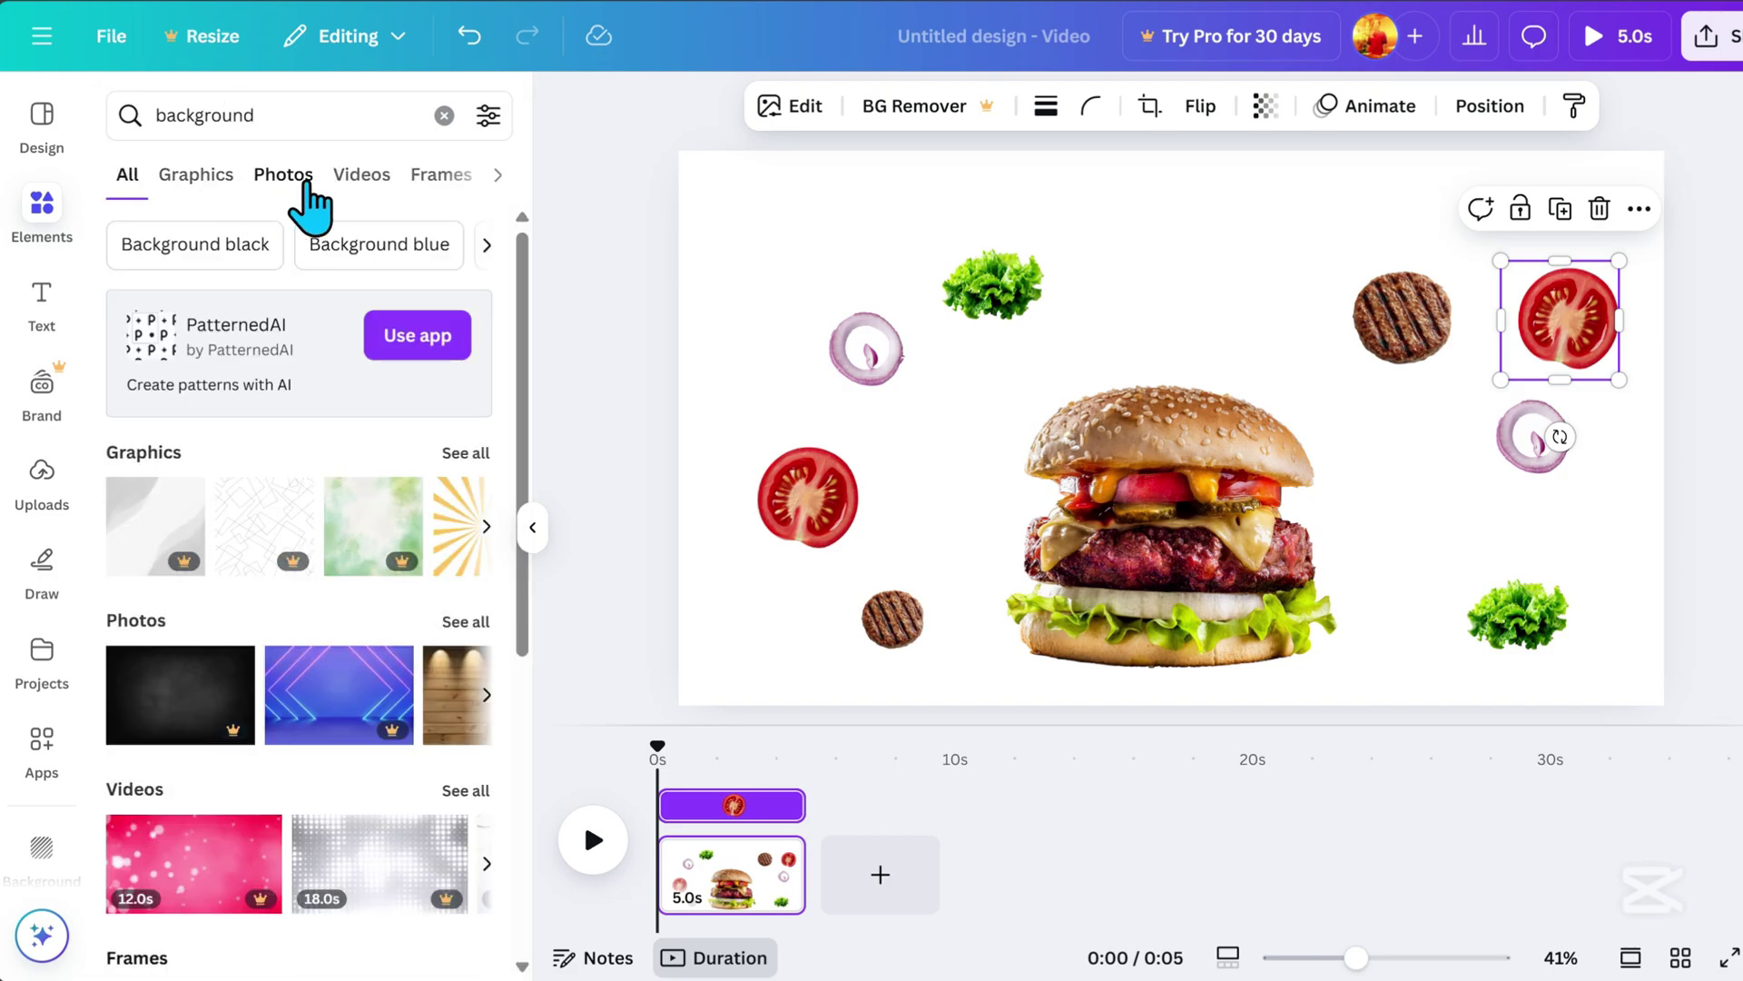
click(306, 182)
scroll(363, 611, down, 5)
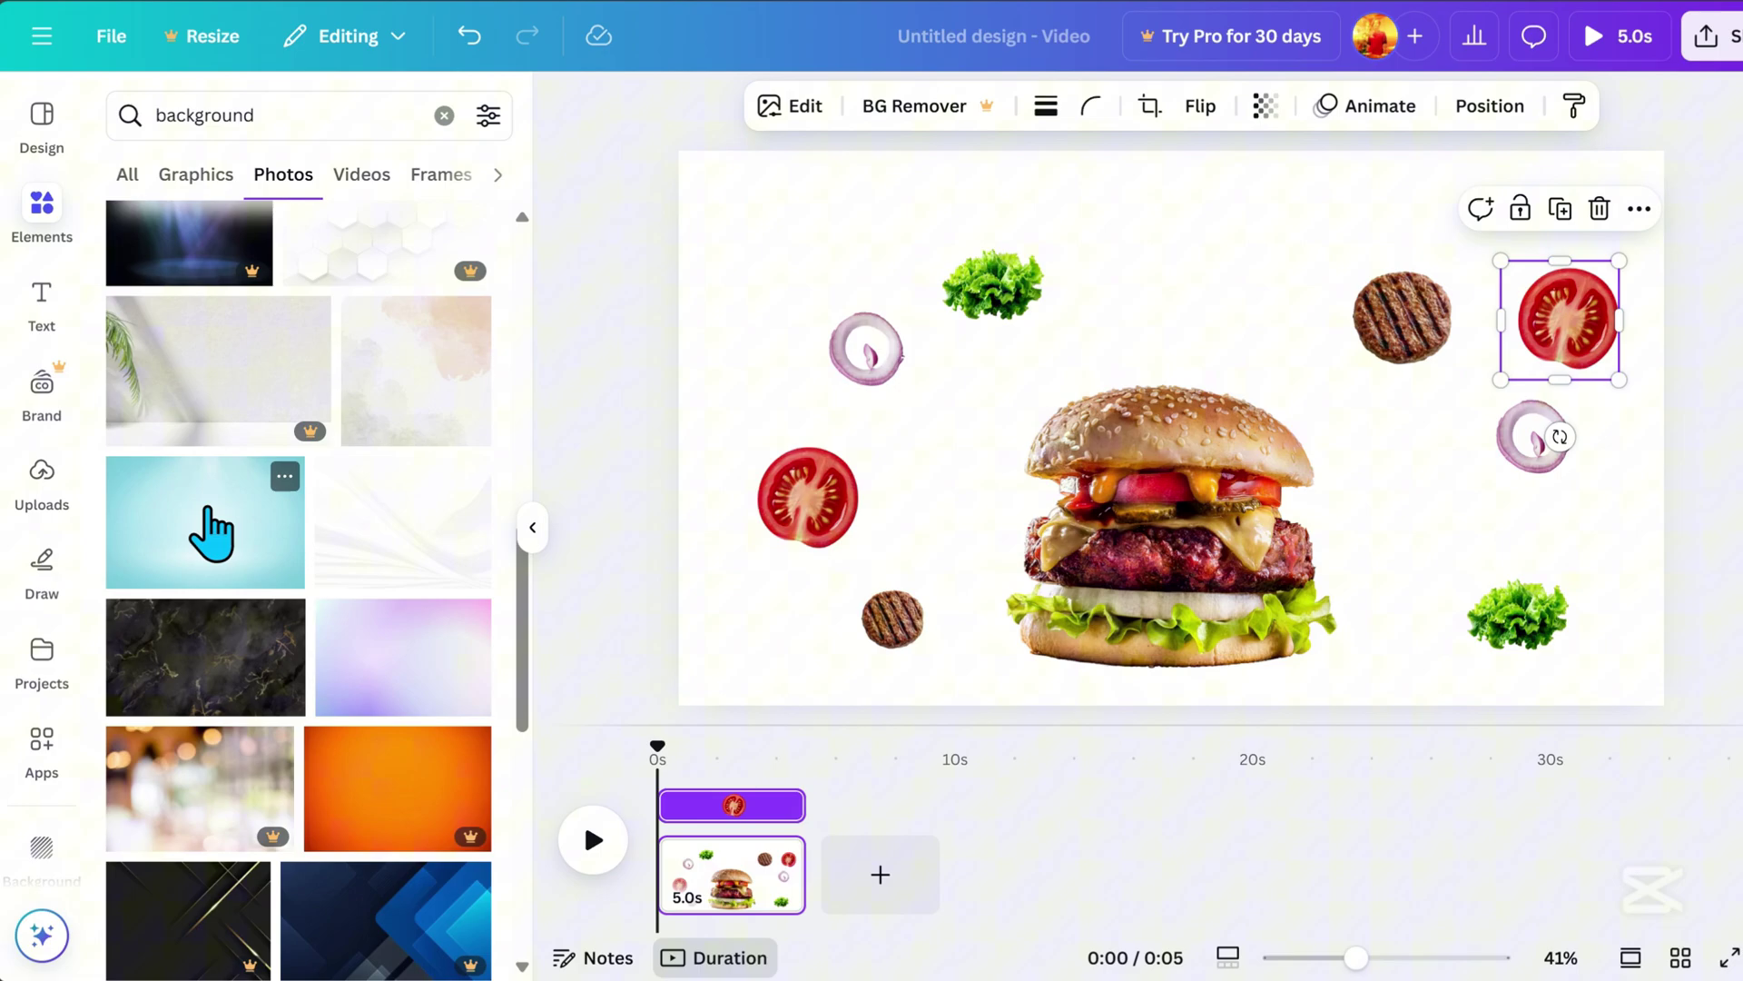
click(211, 536)
Stretch the blue photo over the whole page and send it behind the food images.
drag(1505, 179, 1742, 14)
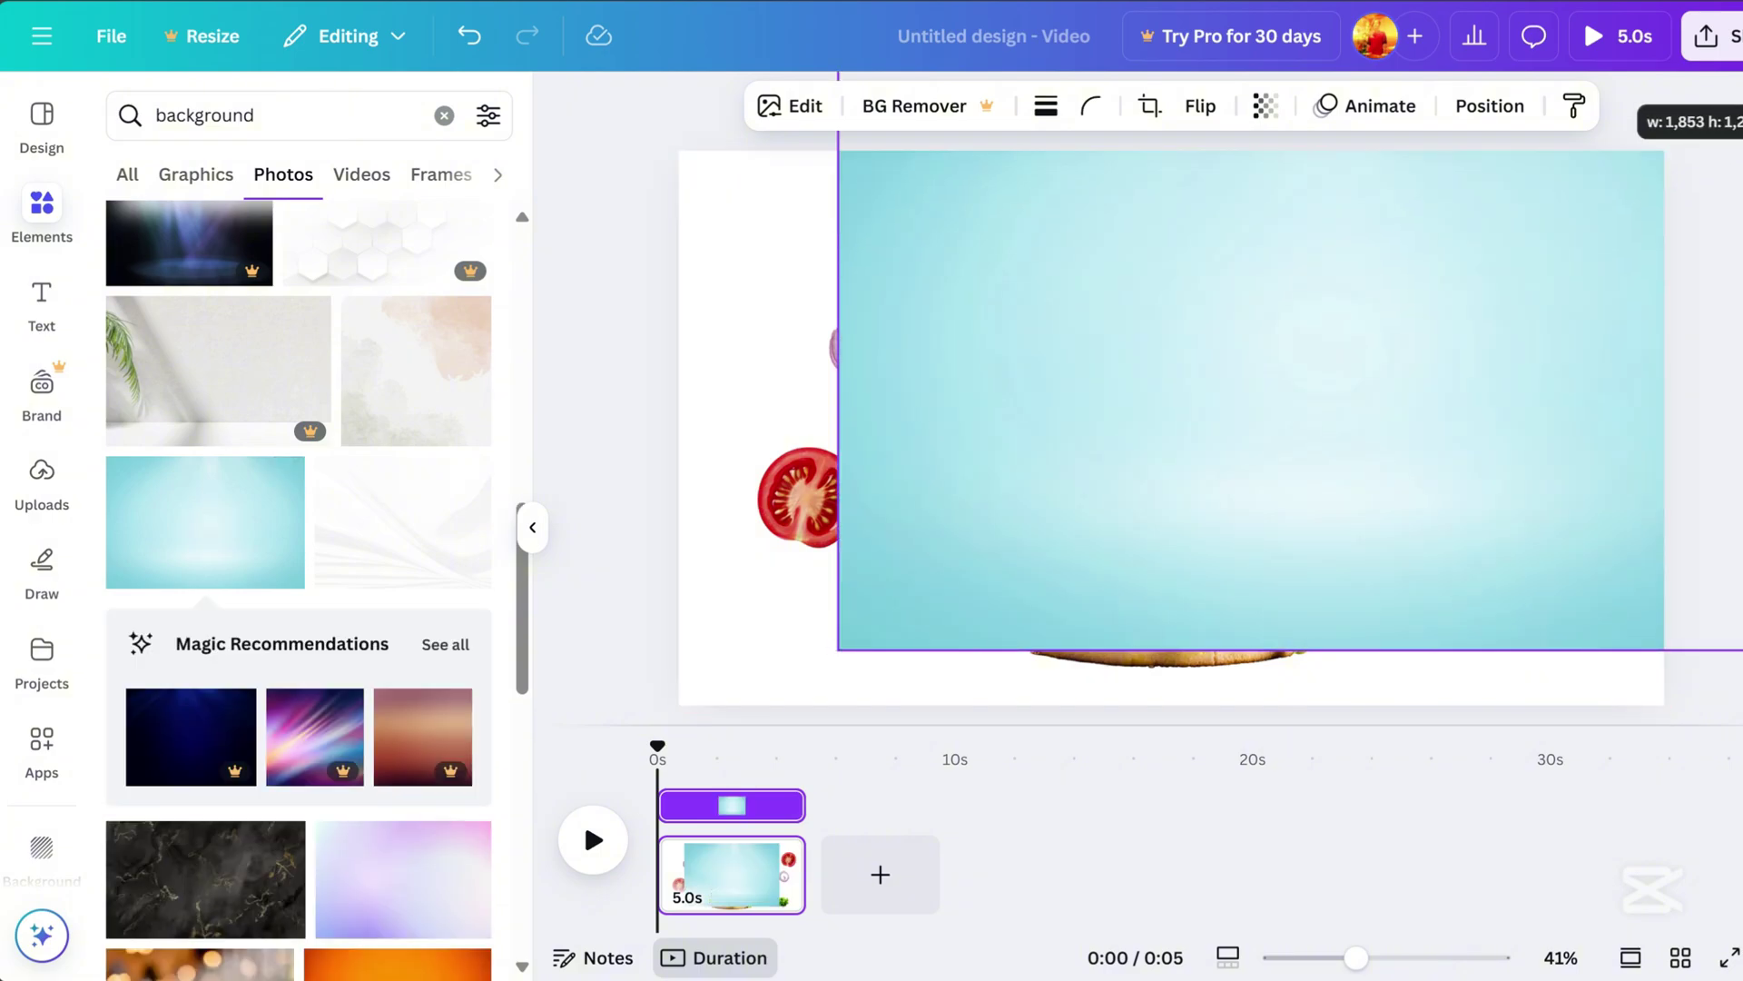
drag(831, 650, 636, 723)
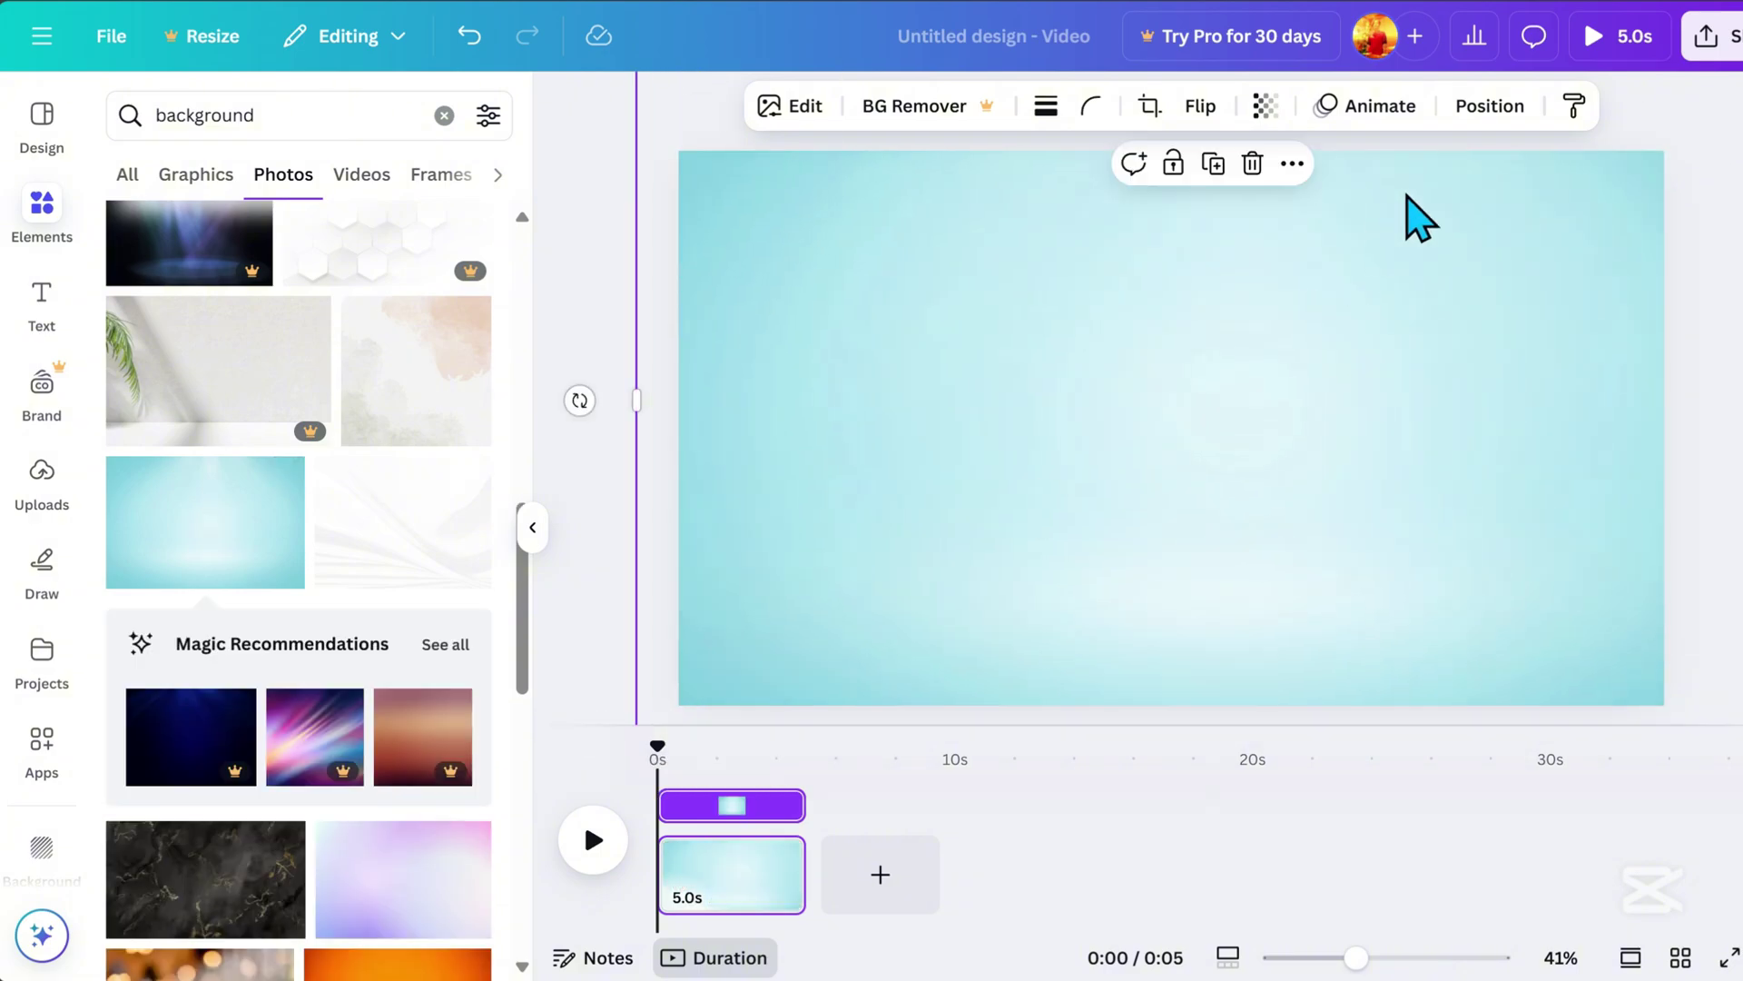
click(1489, 107)
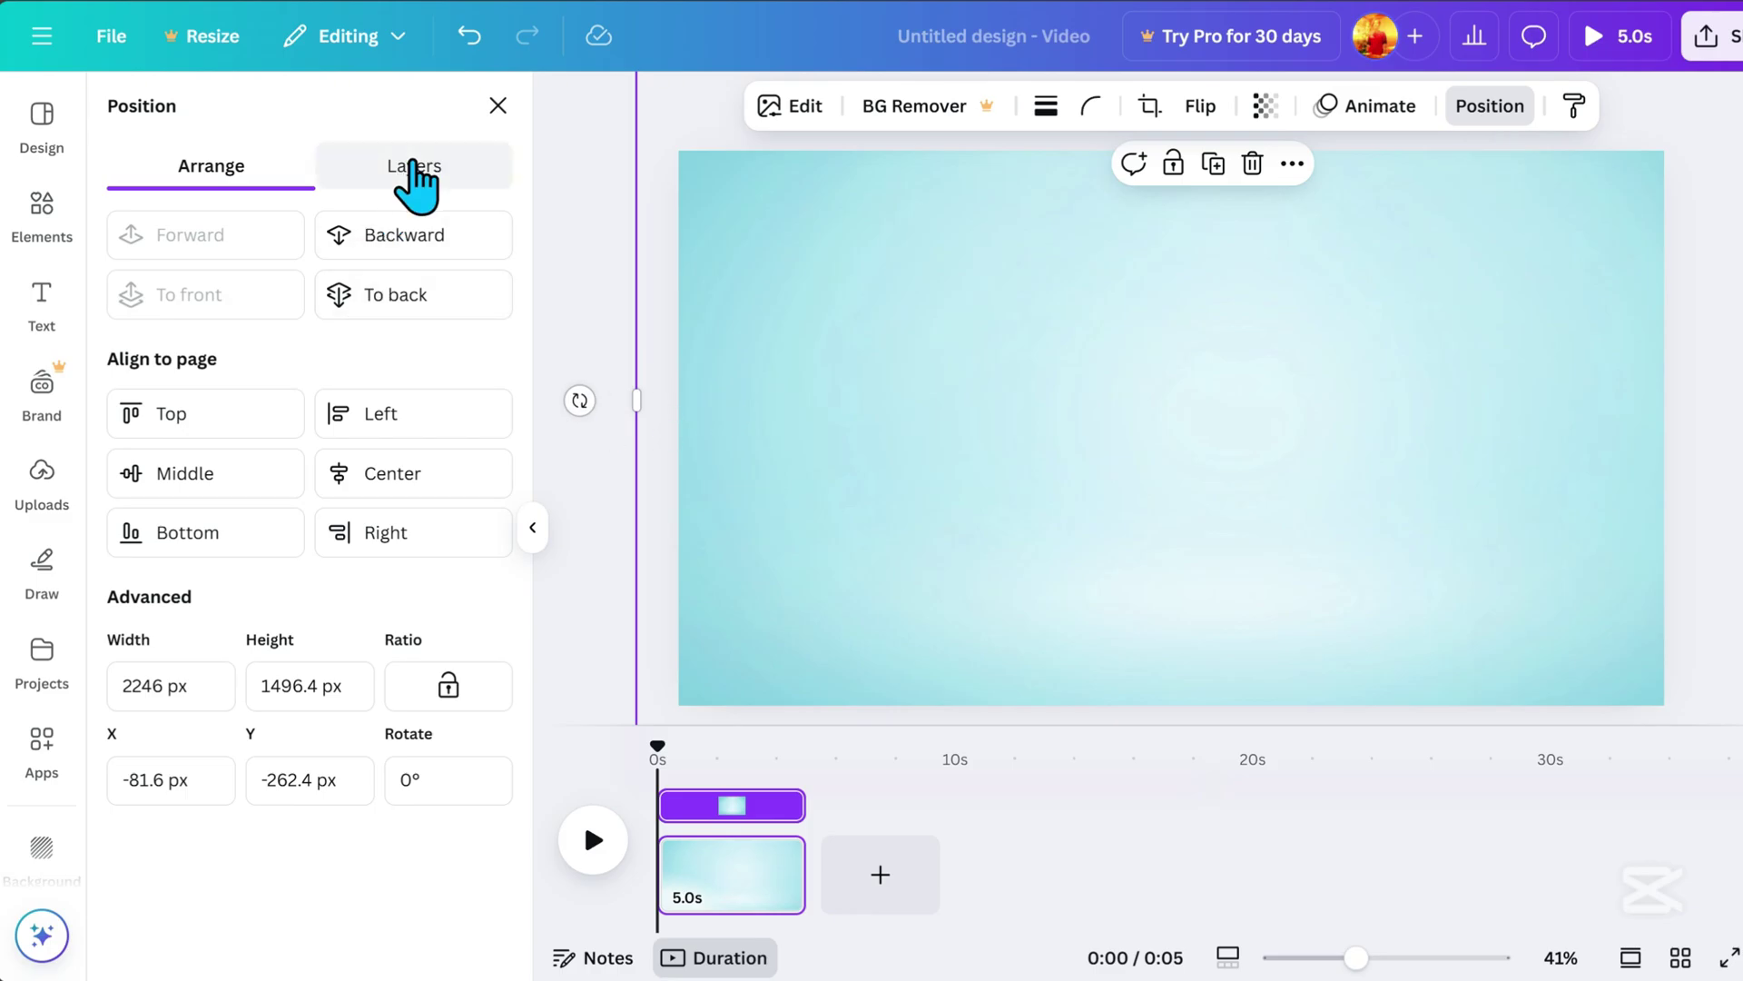
click(410, 177)
drag(309, 315, 313, 829)
click(1719, 218)
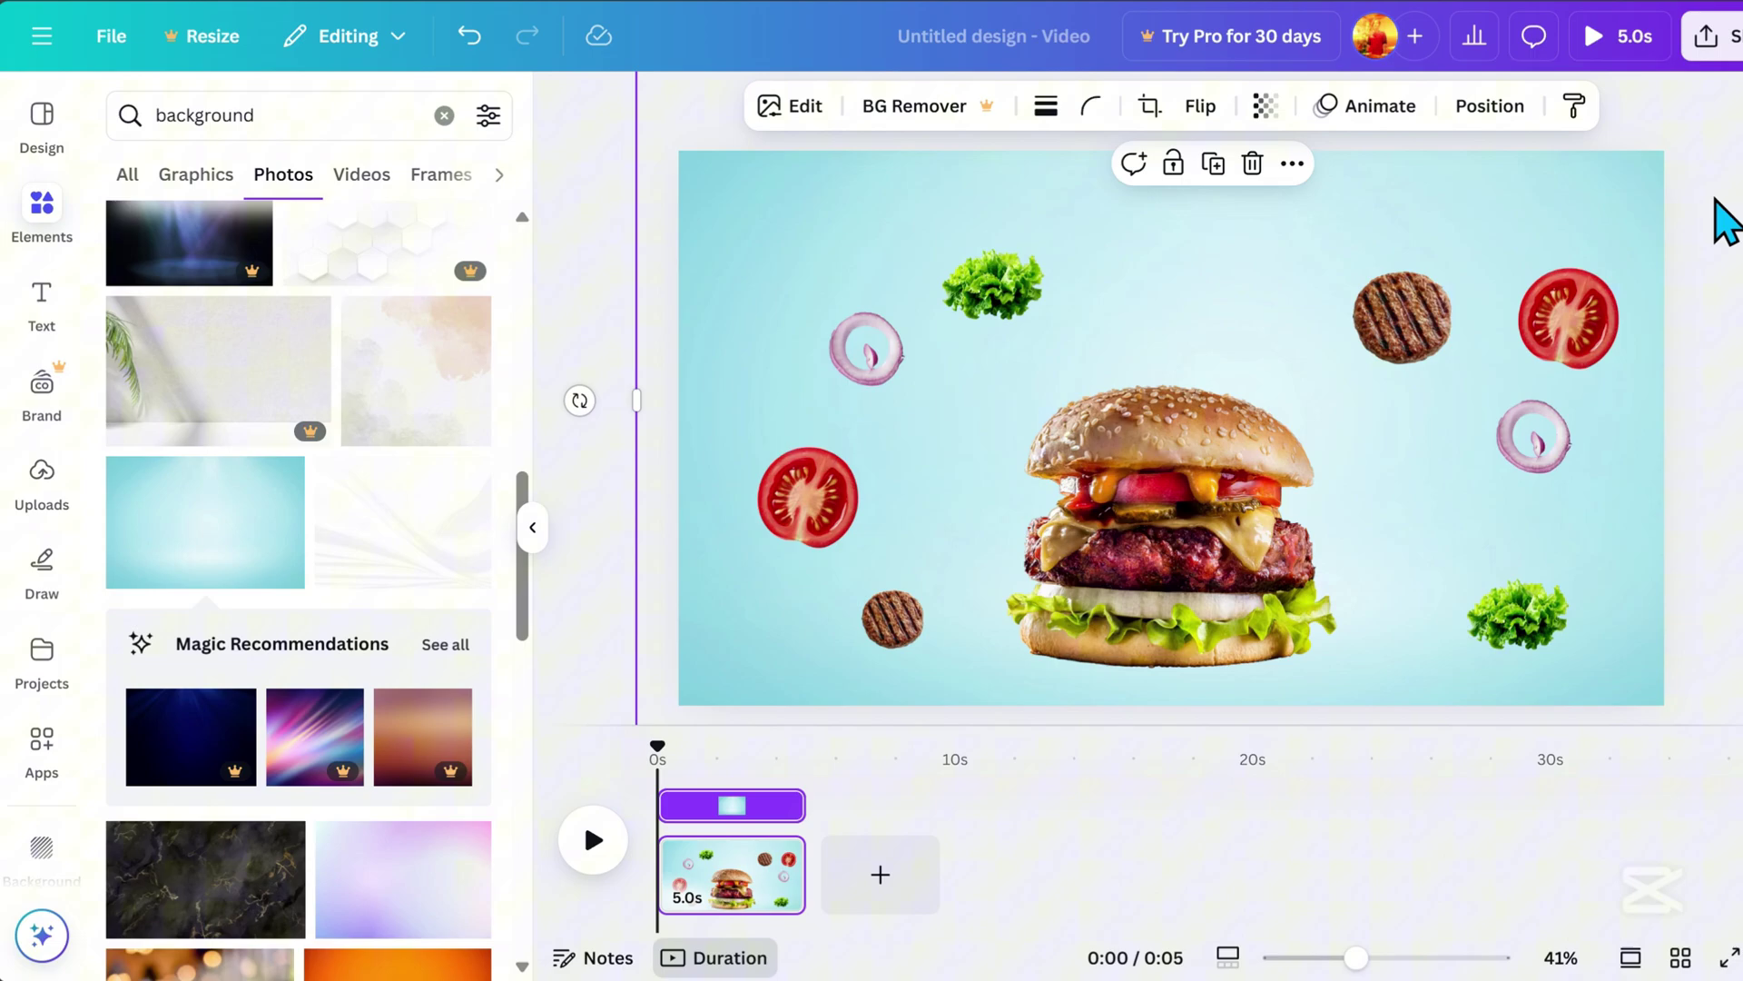
Add a HAMBURGER heading, enlarge it to size 158 and move it to the top.
click(42, 327)
click(273, 486)
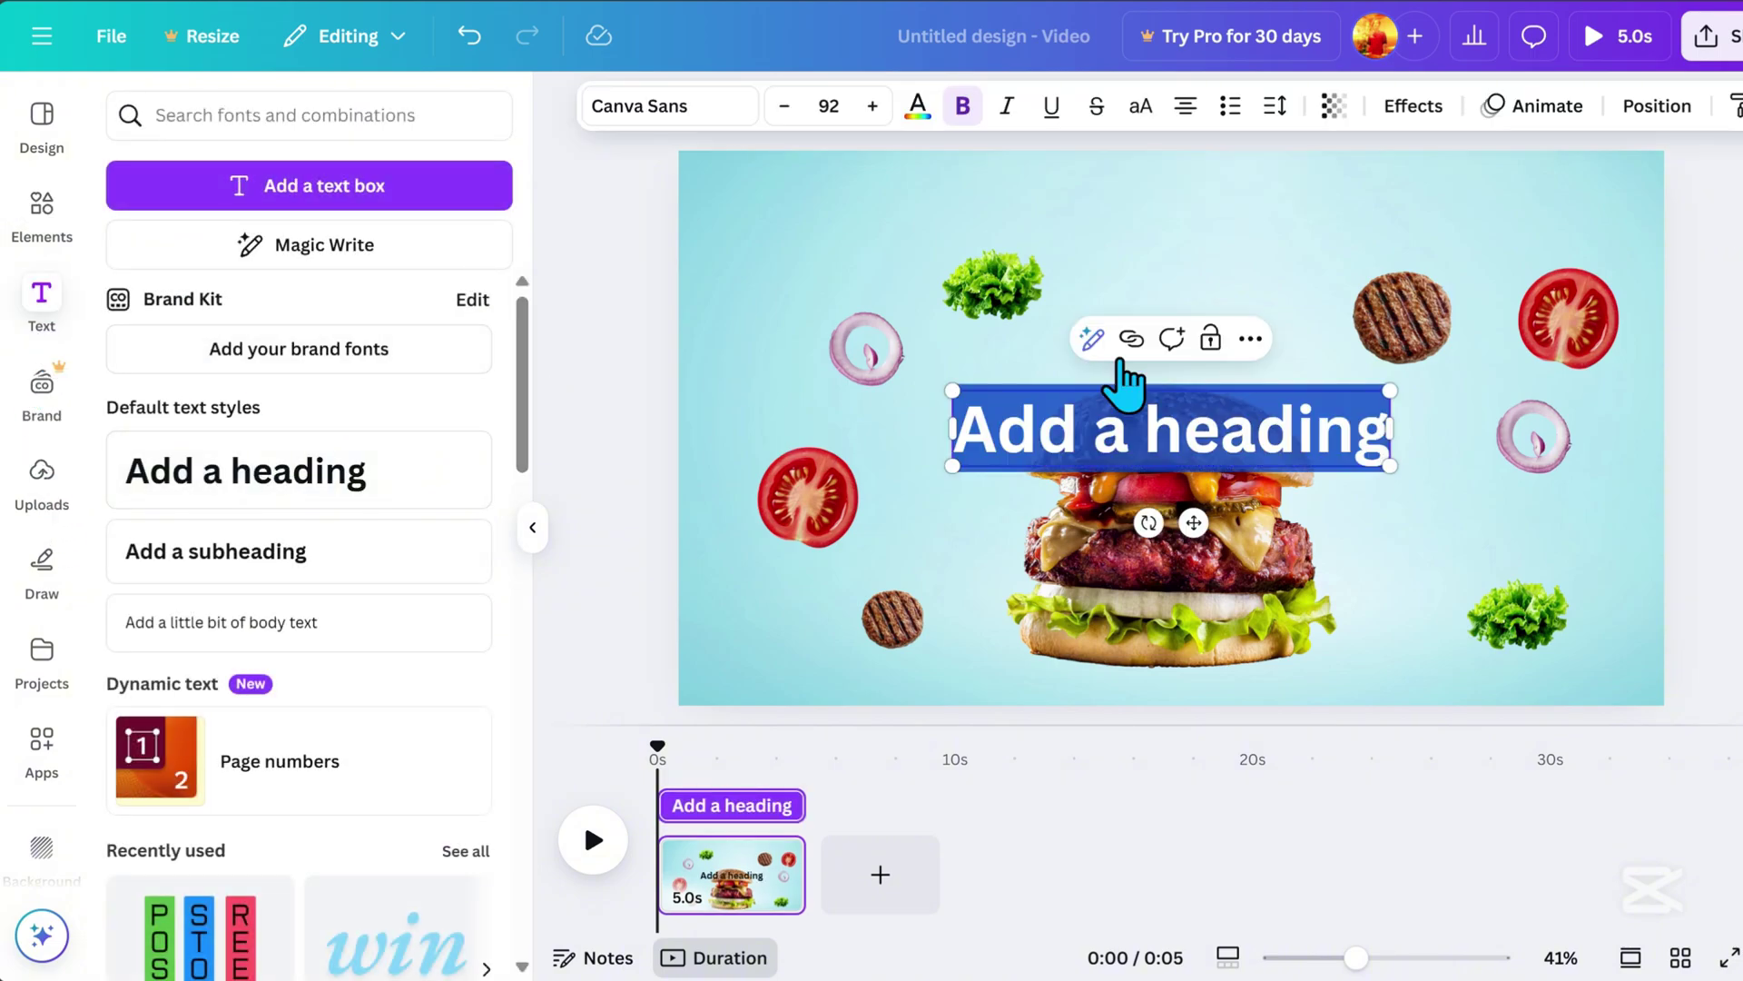
text(HAMBURGER)
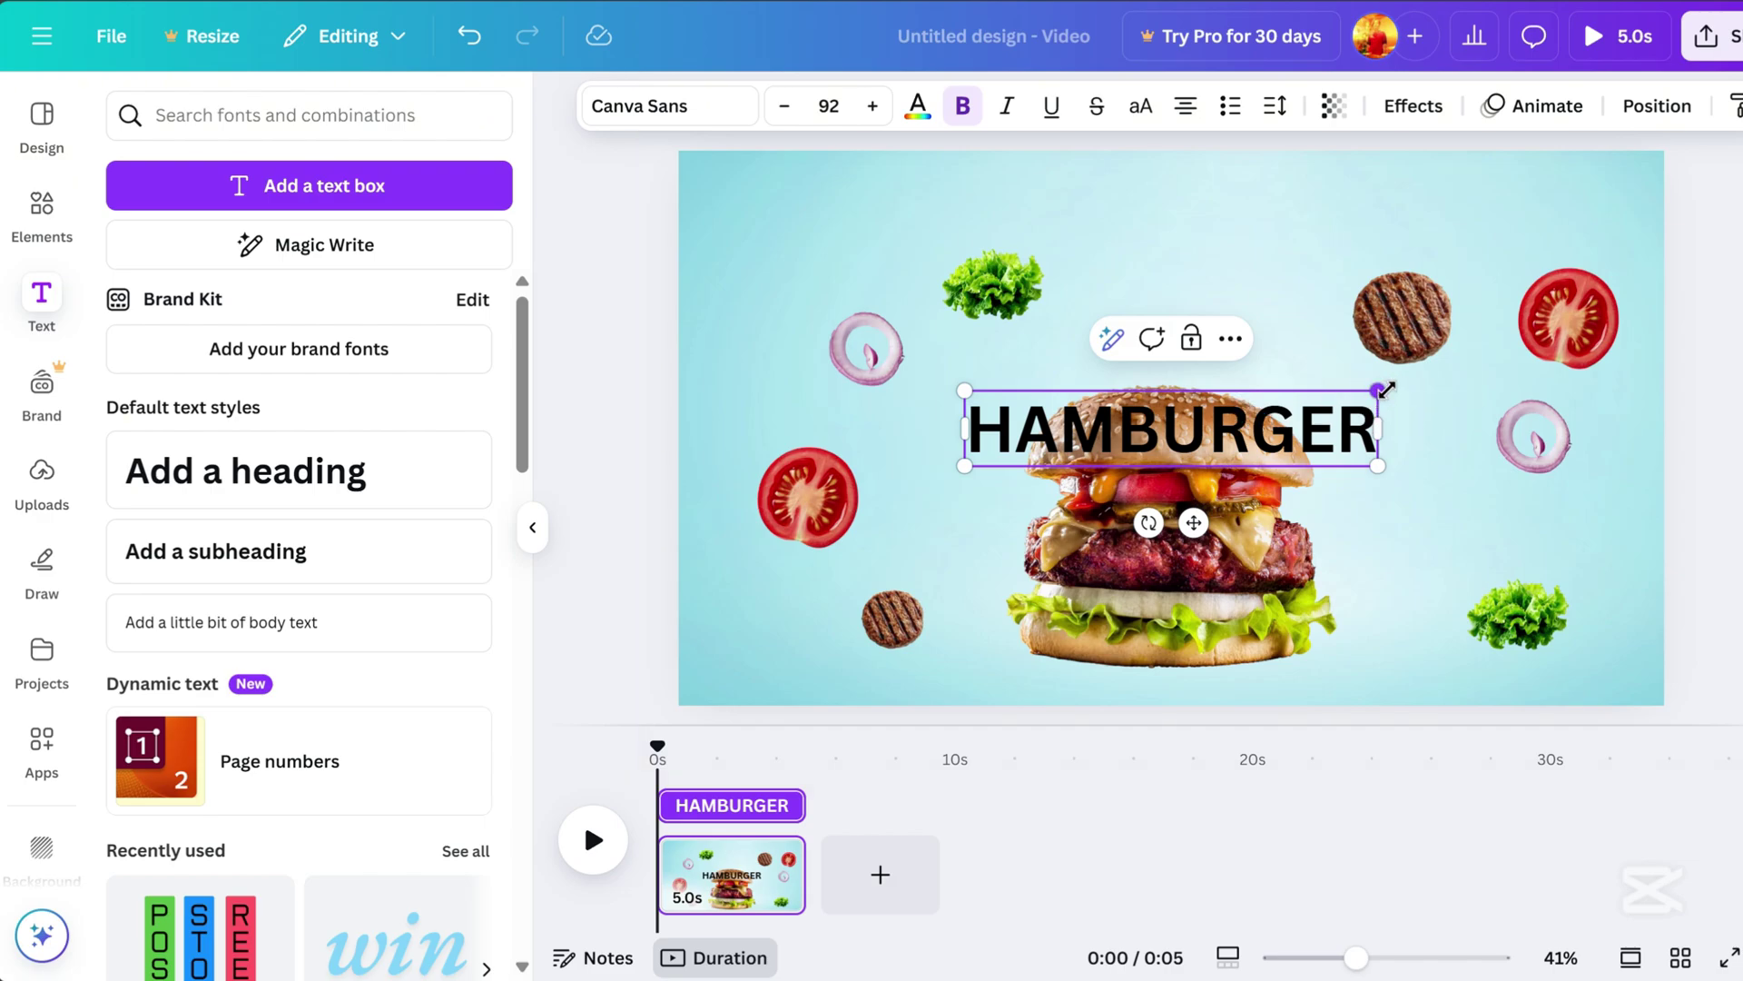
drag(1384, 388, 1678, 335)
drag(1534, 379, 1397, 205)
click(1175, 261)
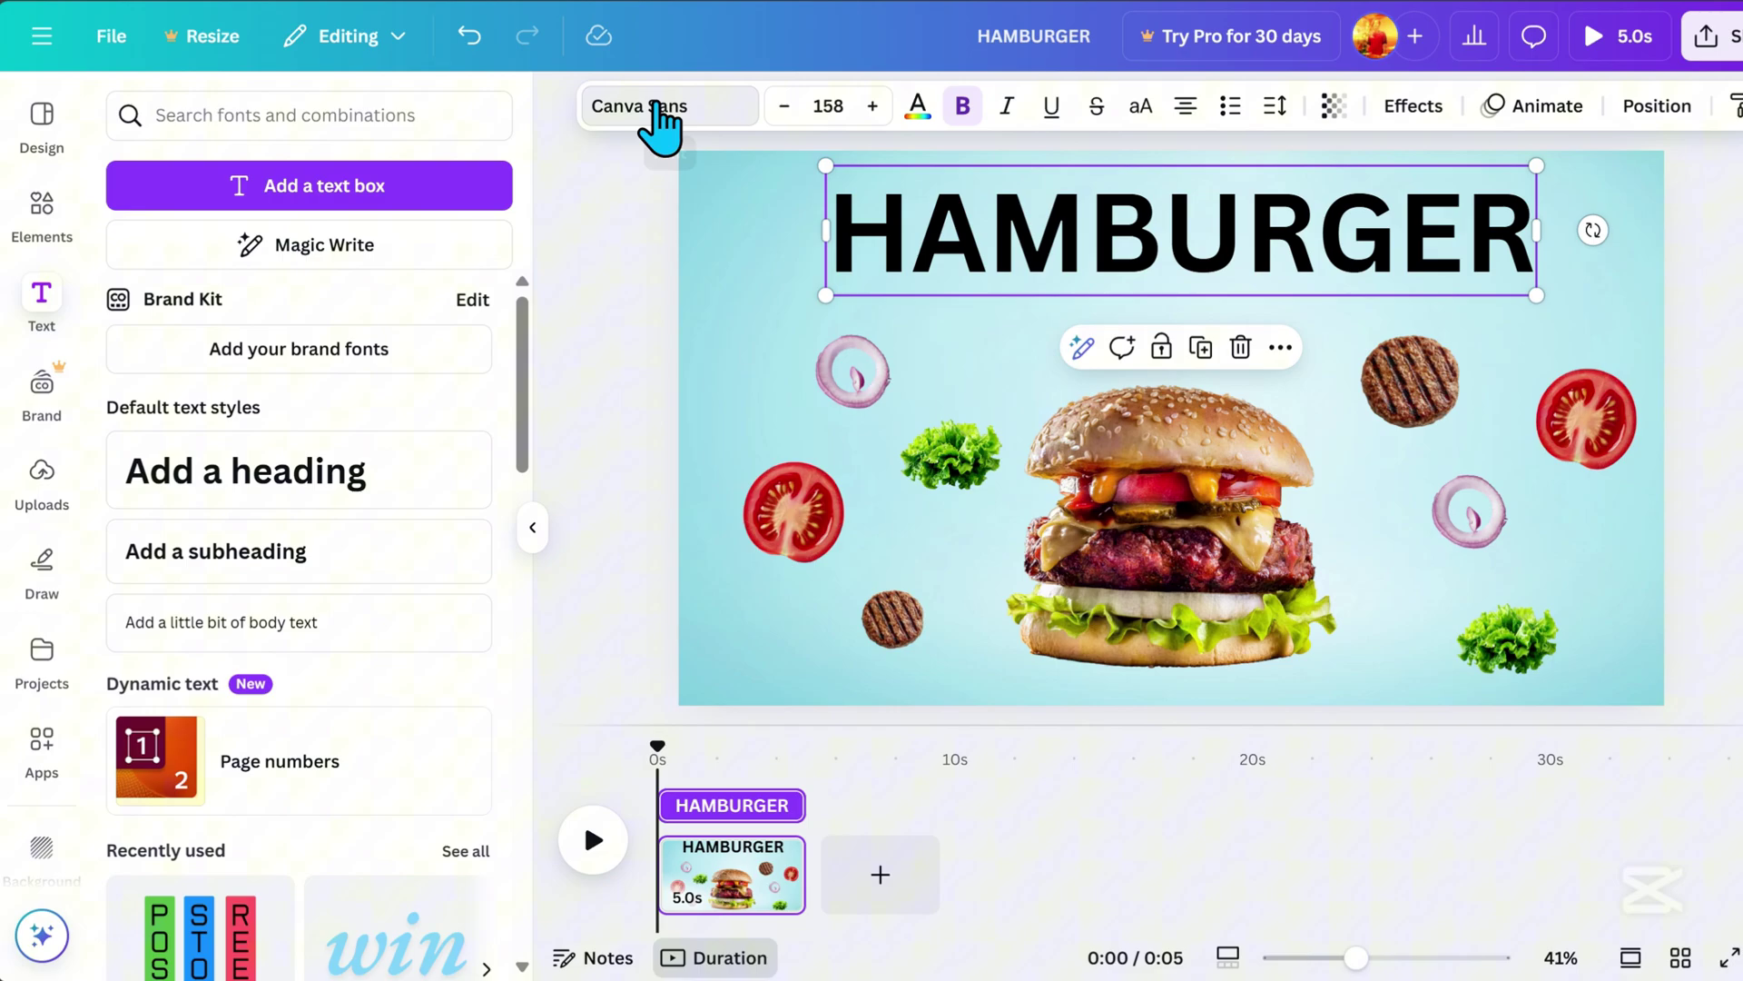
Change the heading font to League Spartan and nudge it slightly lower and left.
click(660, 107)
scroll(272, 635, down, 5)
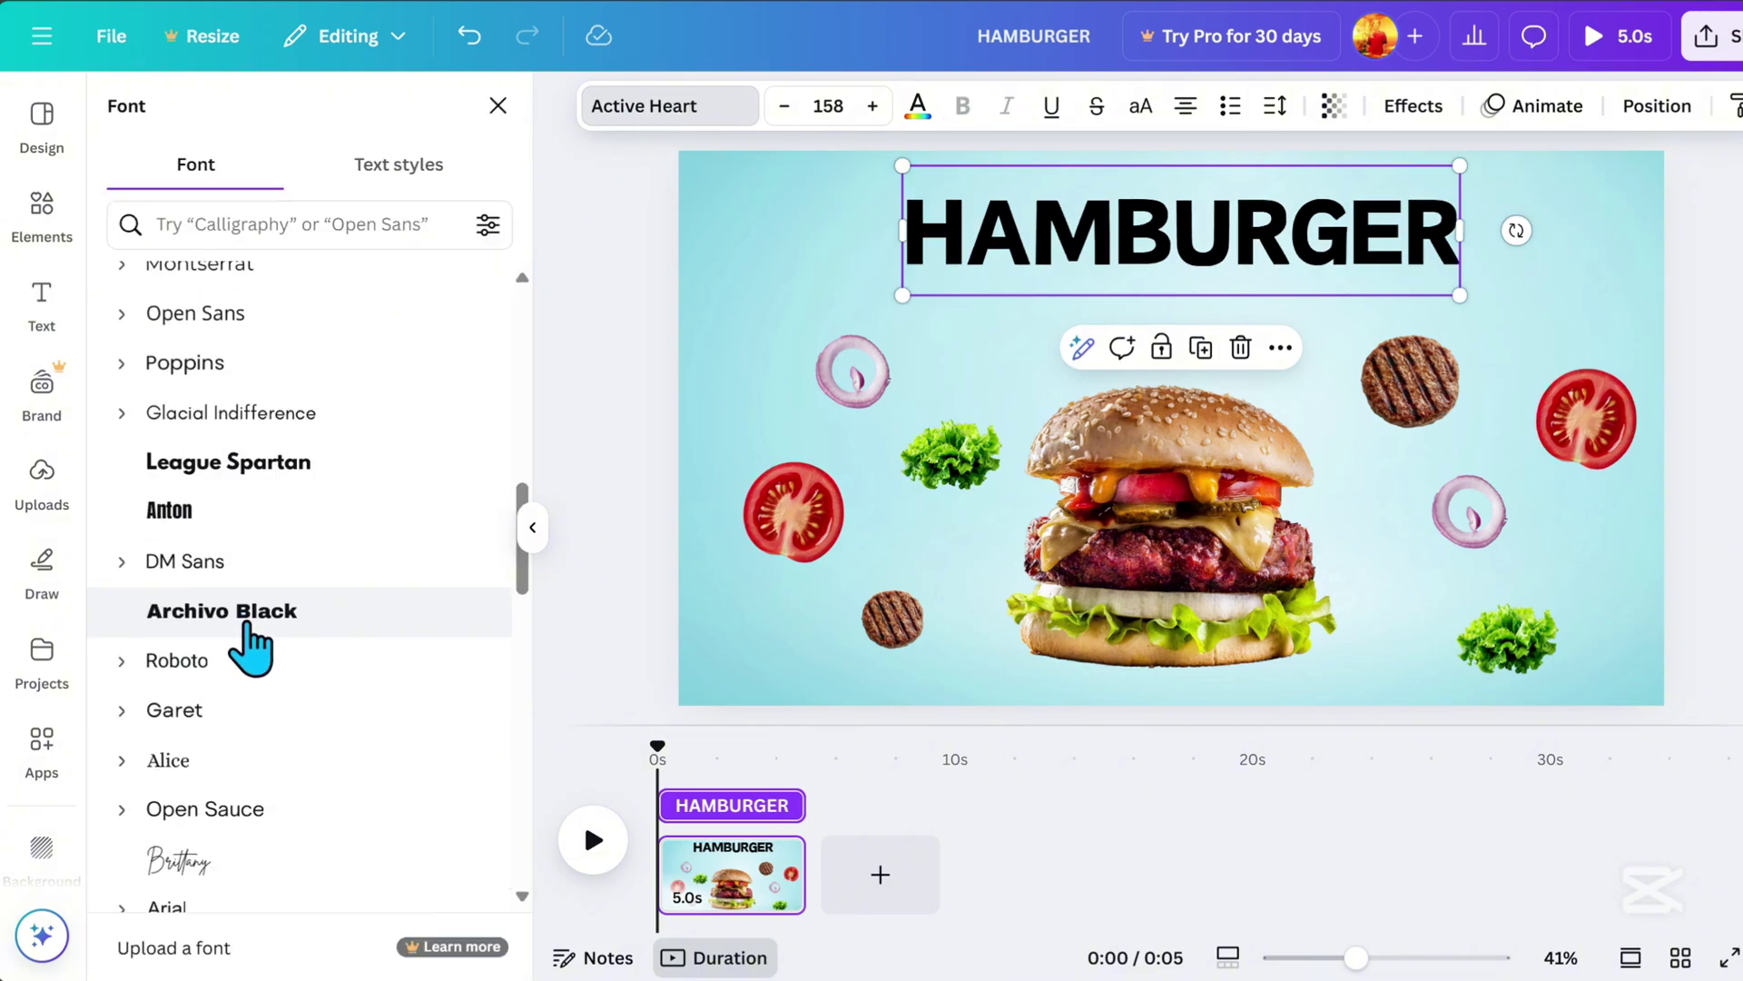
click(246, 626)
click(273, 469)
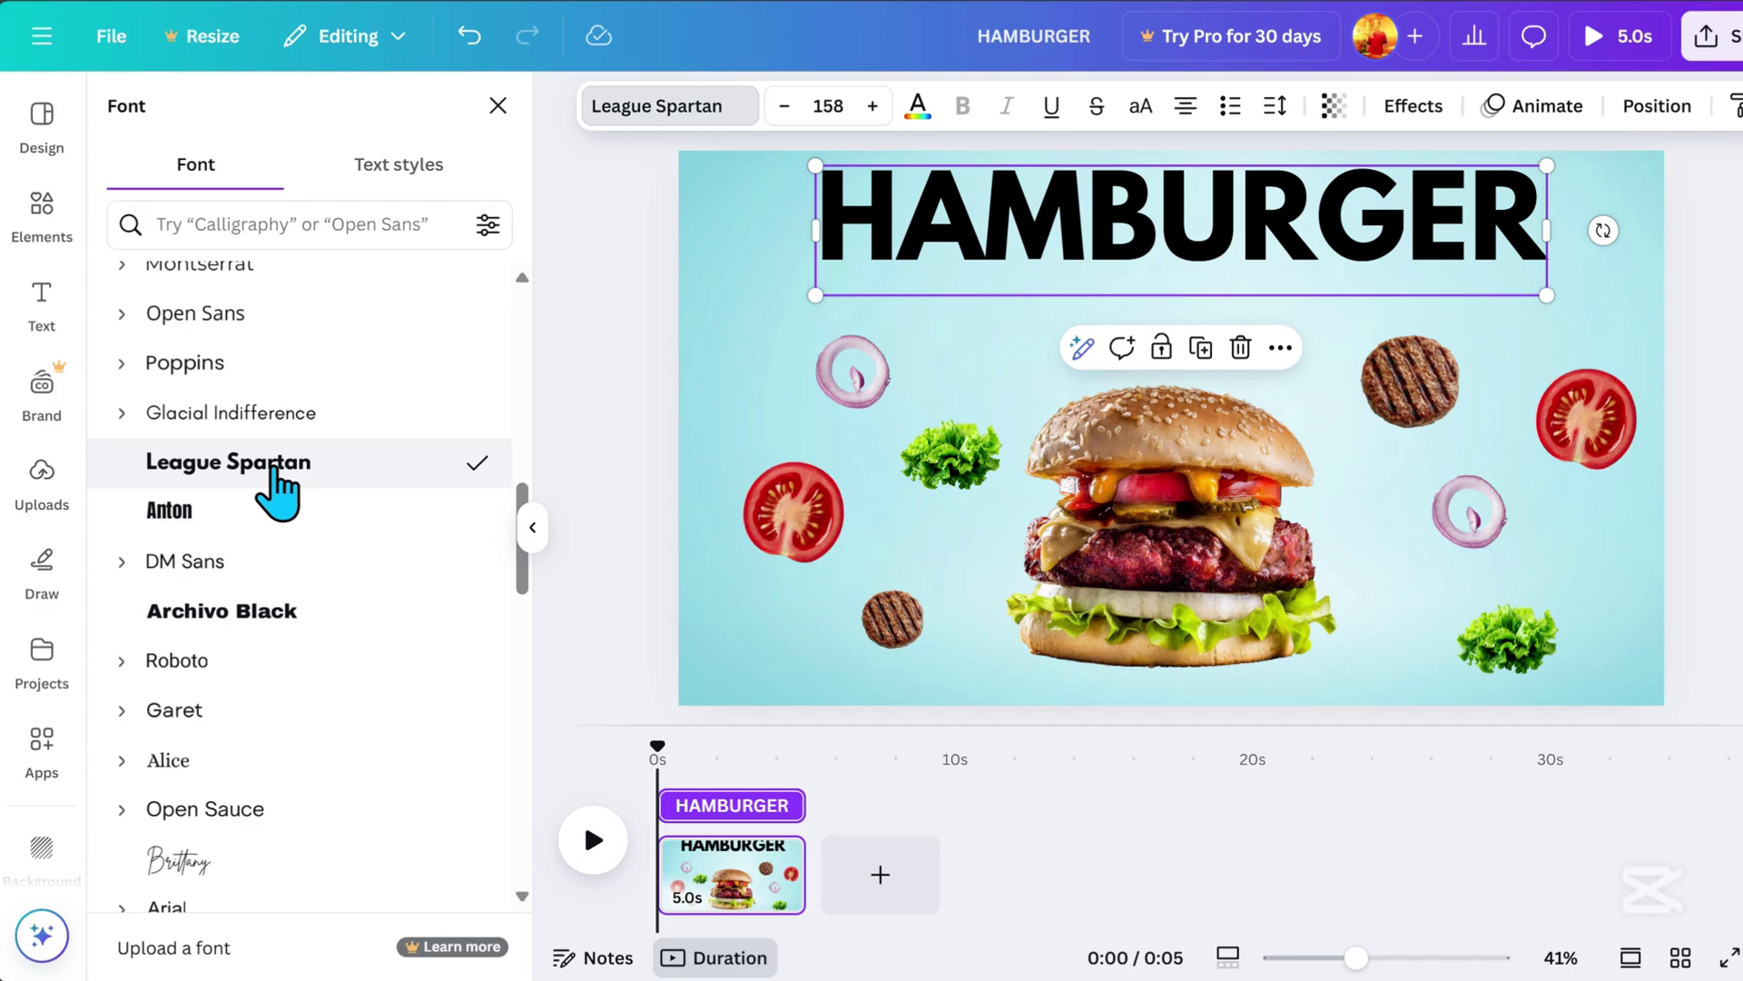
key(Escape)
click(1428, 242)
drag(1428, 241, 1400, 282)
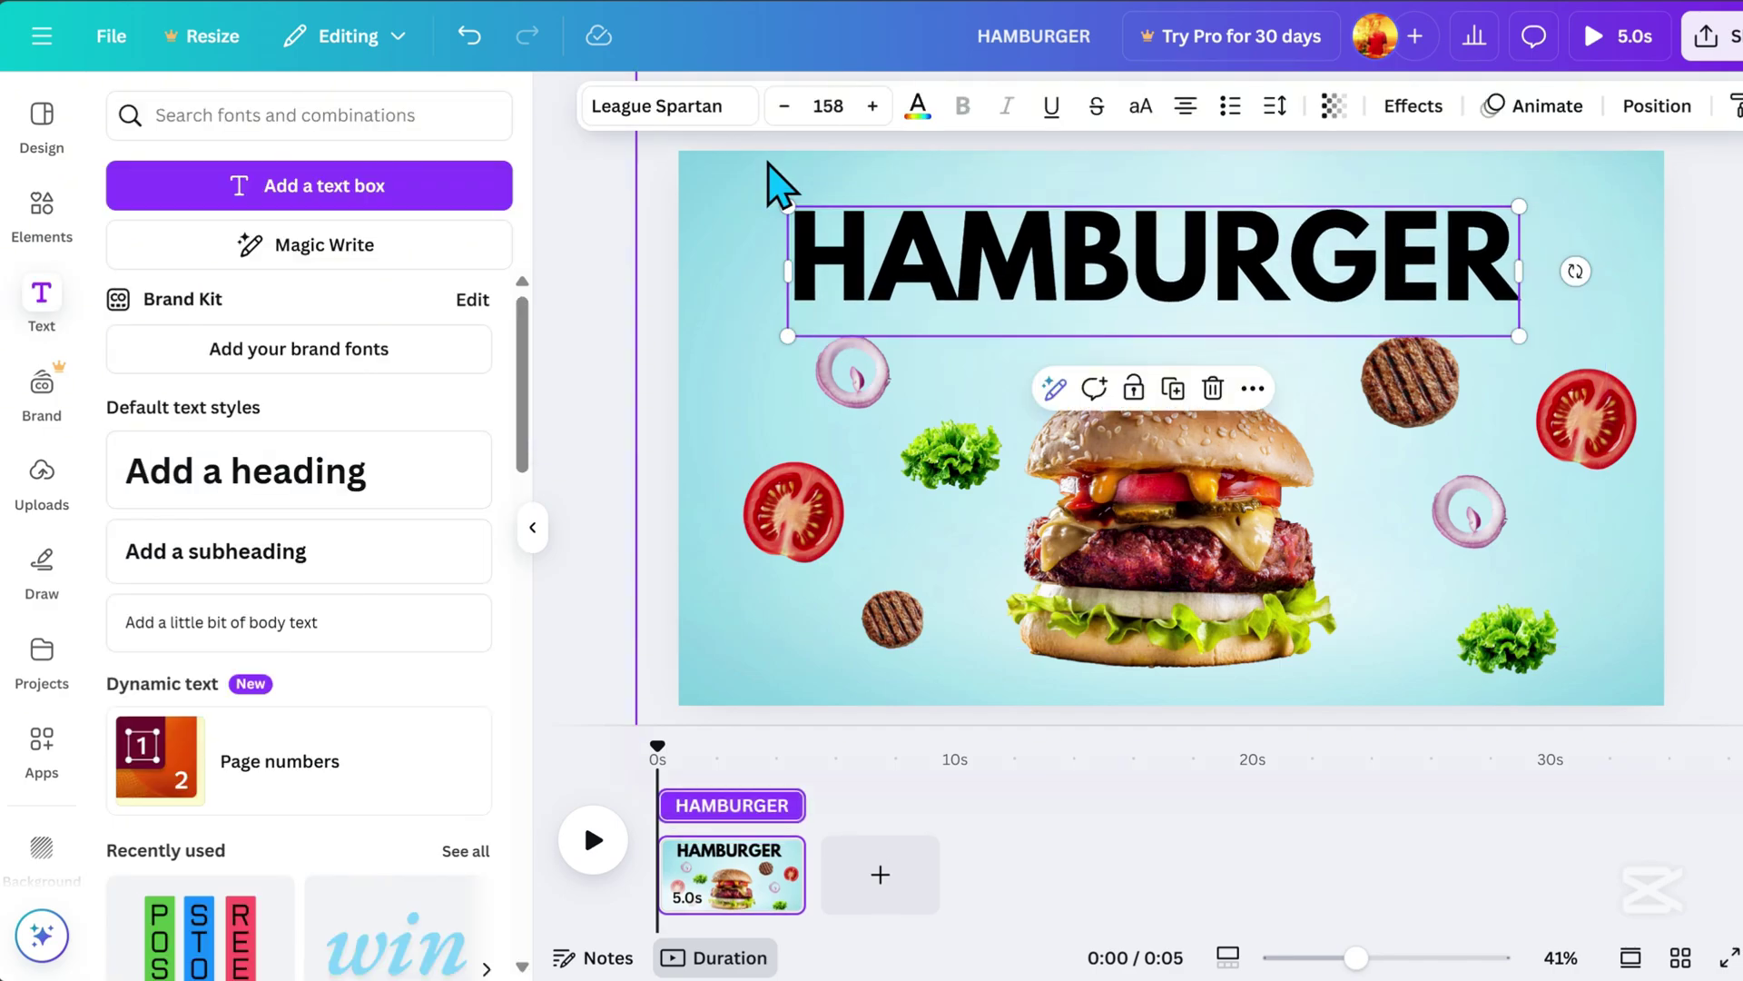
Make the HAMBURGER text white and apply the Neon effect.
click(918, 107)
click(270, 298)
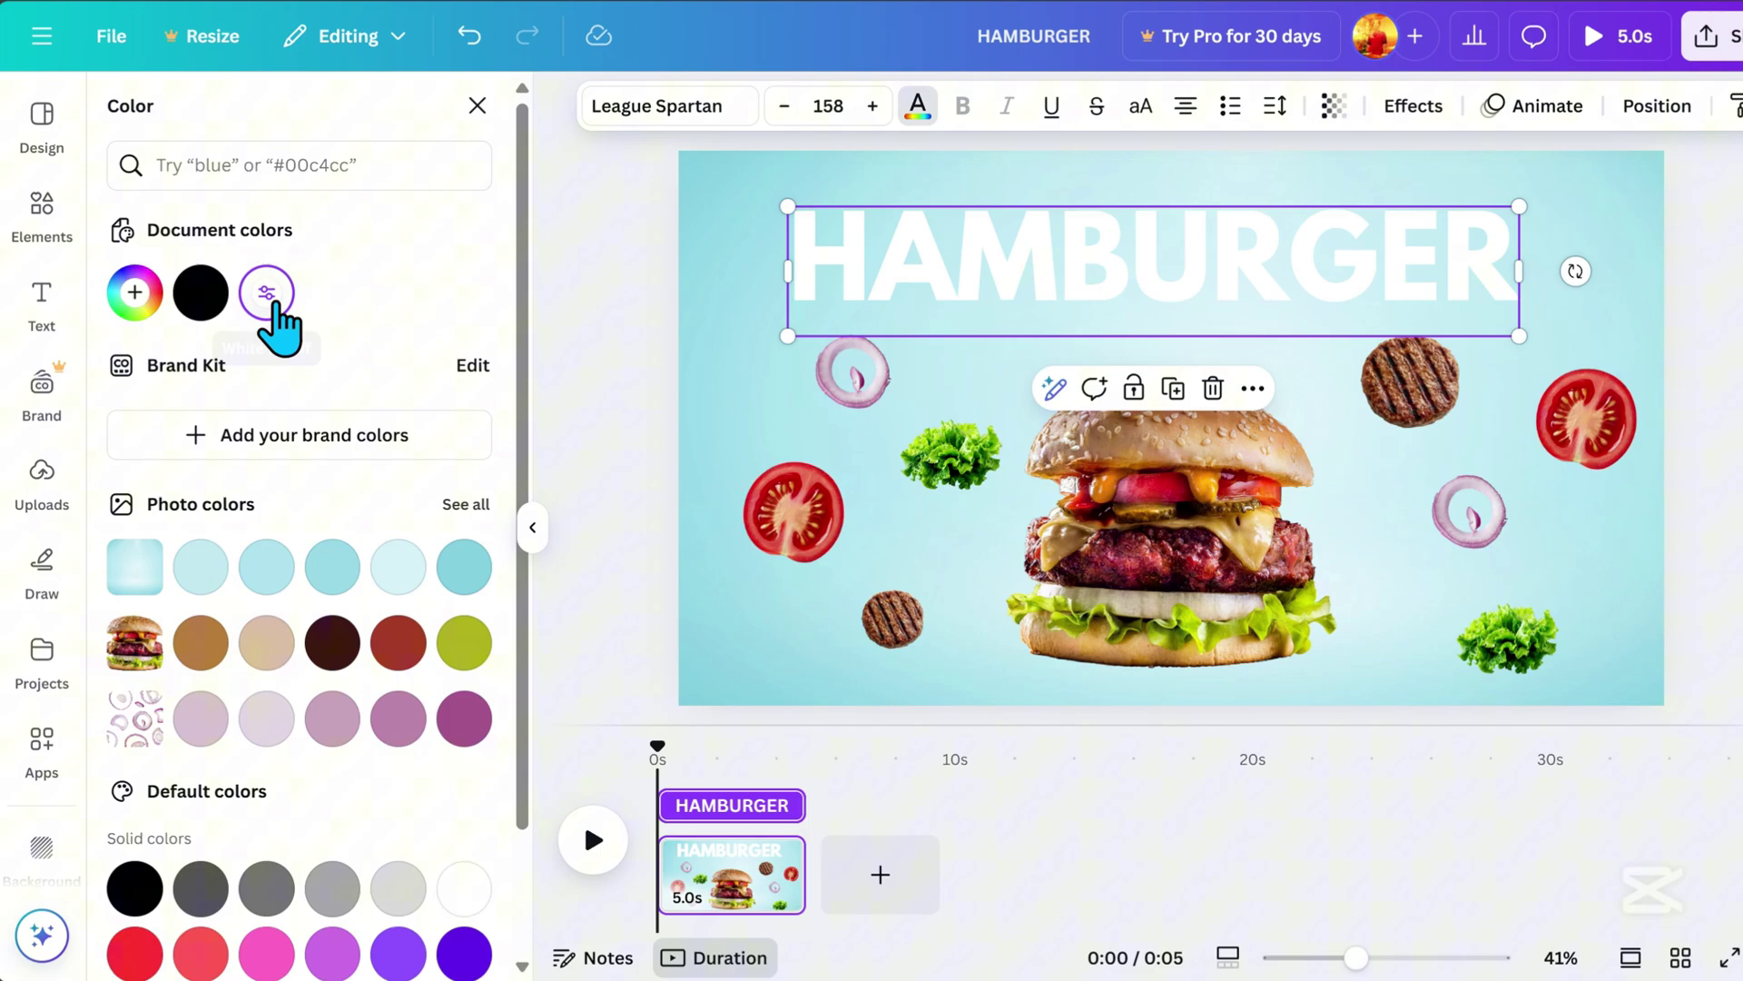
click(1419, 111)
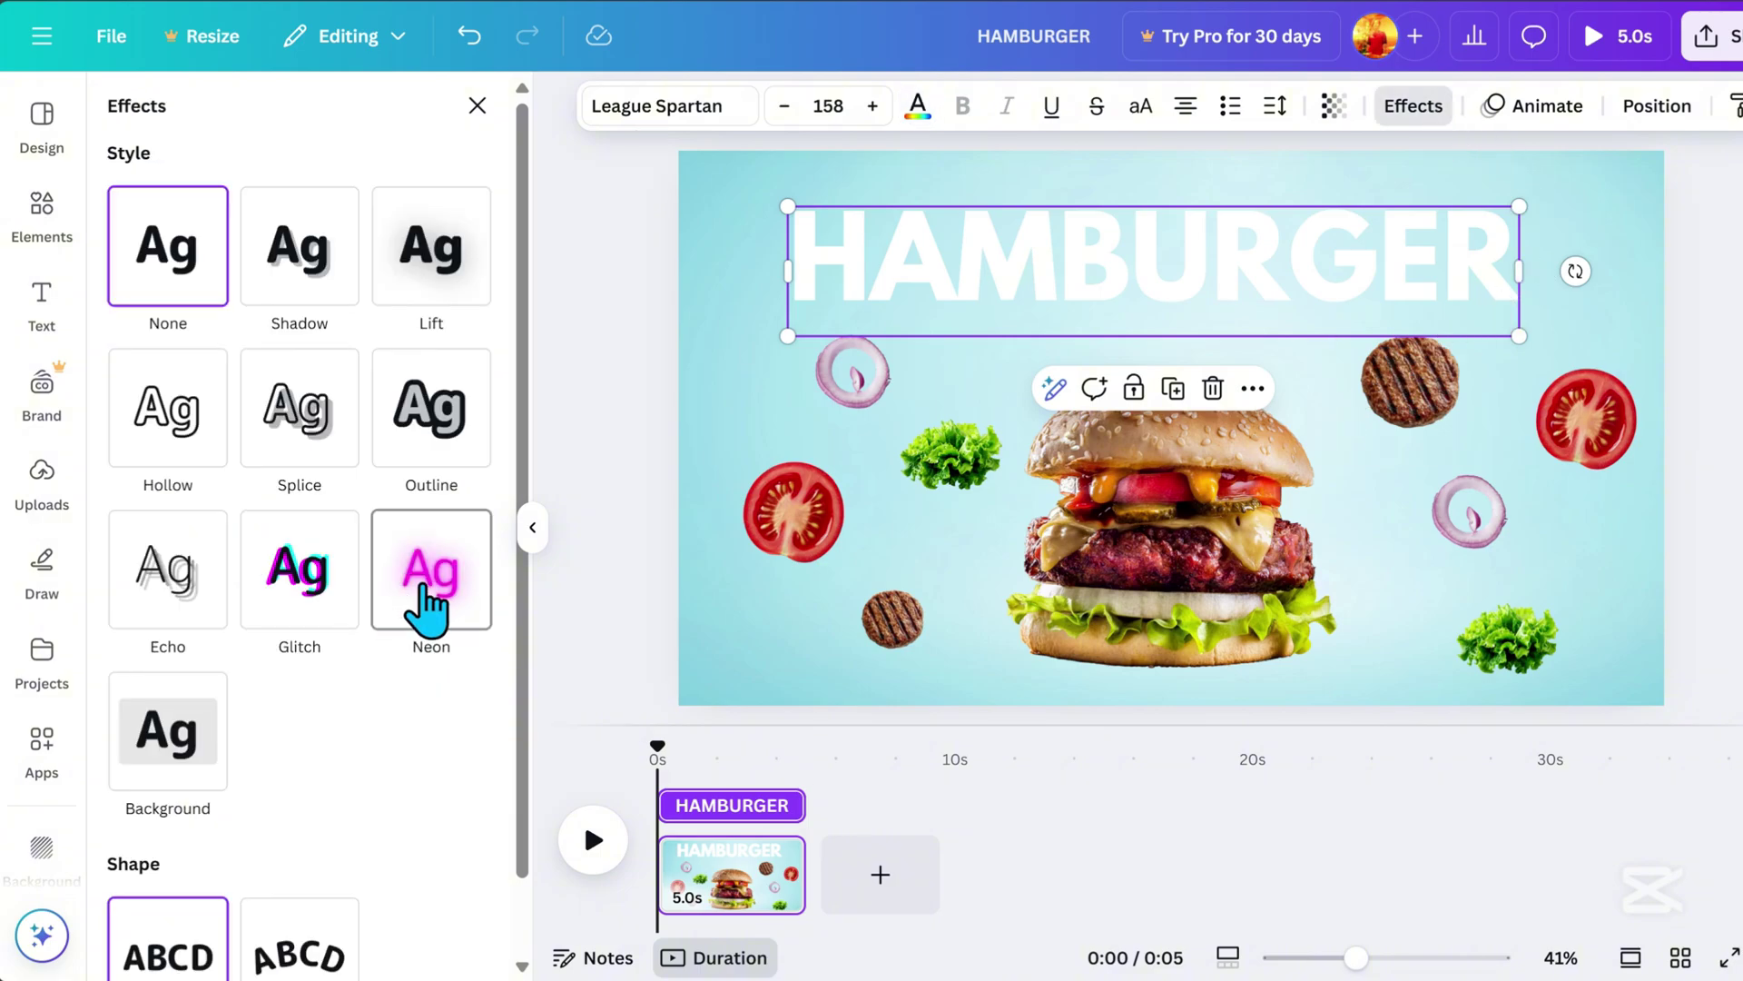
click(427, 599)
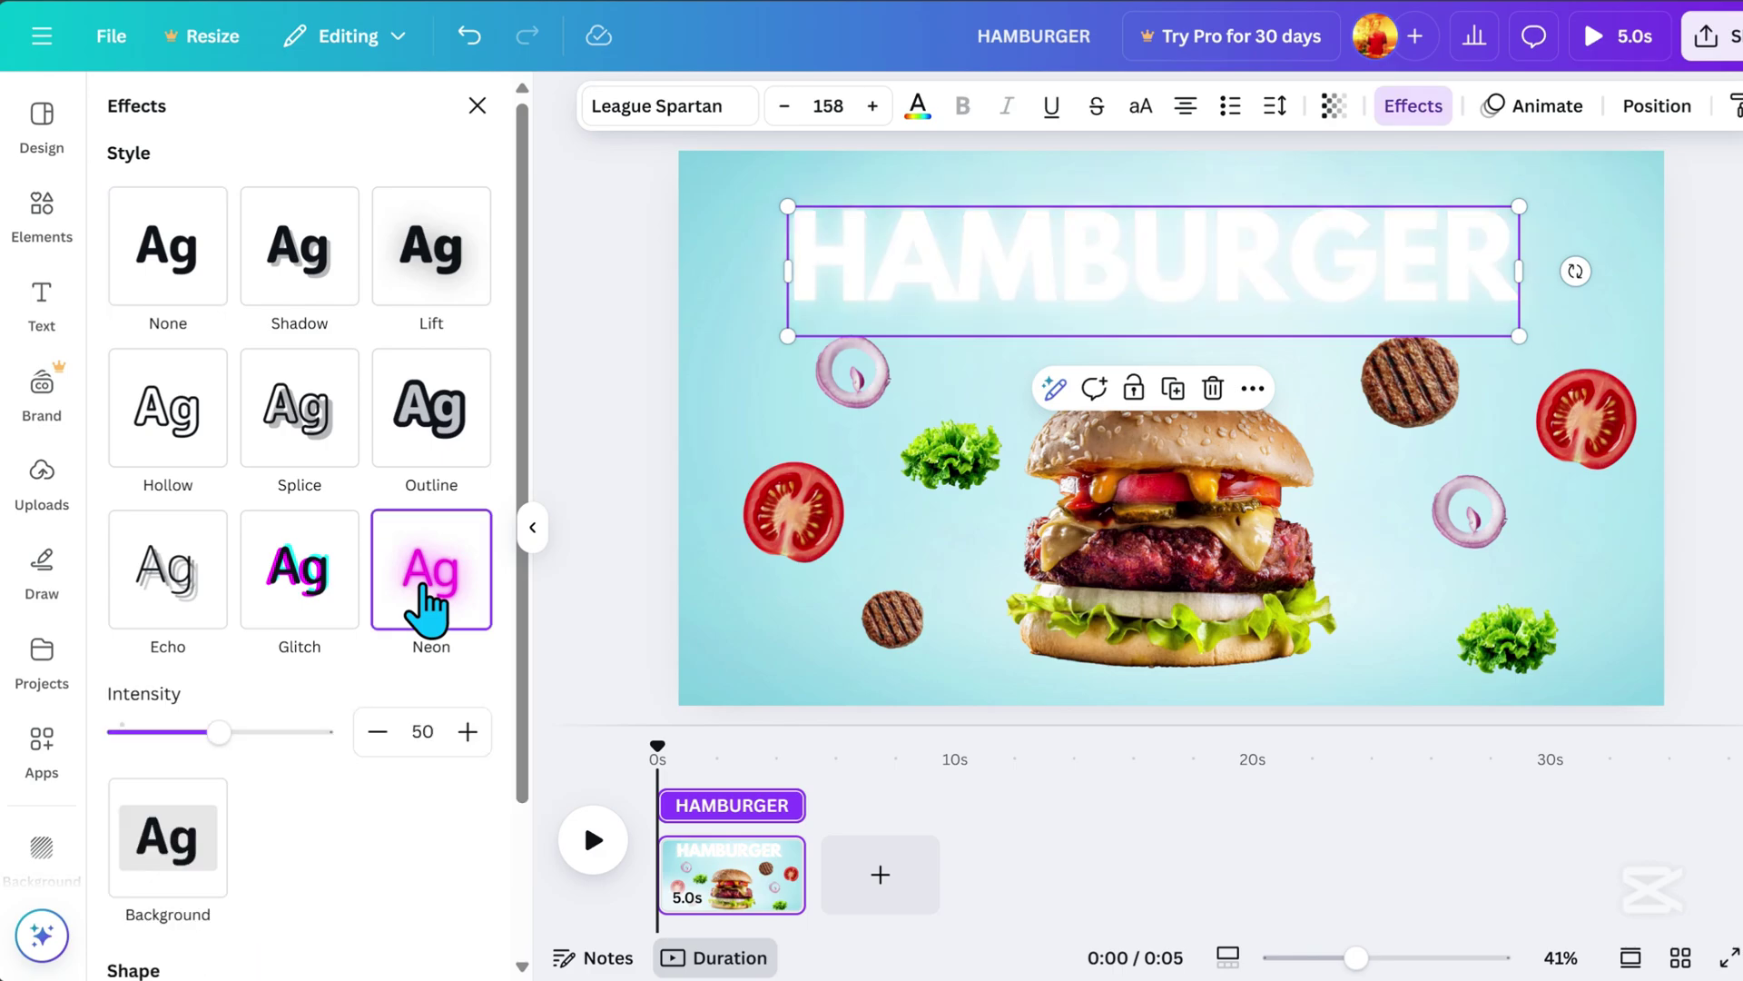
Set the neon glow to #FF0000 at intensity 100, then delete the light blue background.
click(918, 109)
click(140, 308)
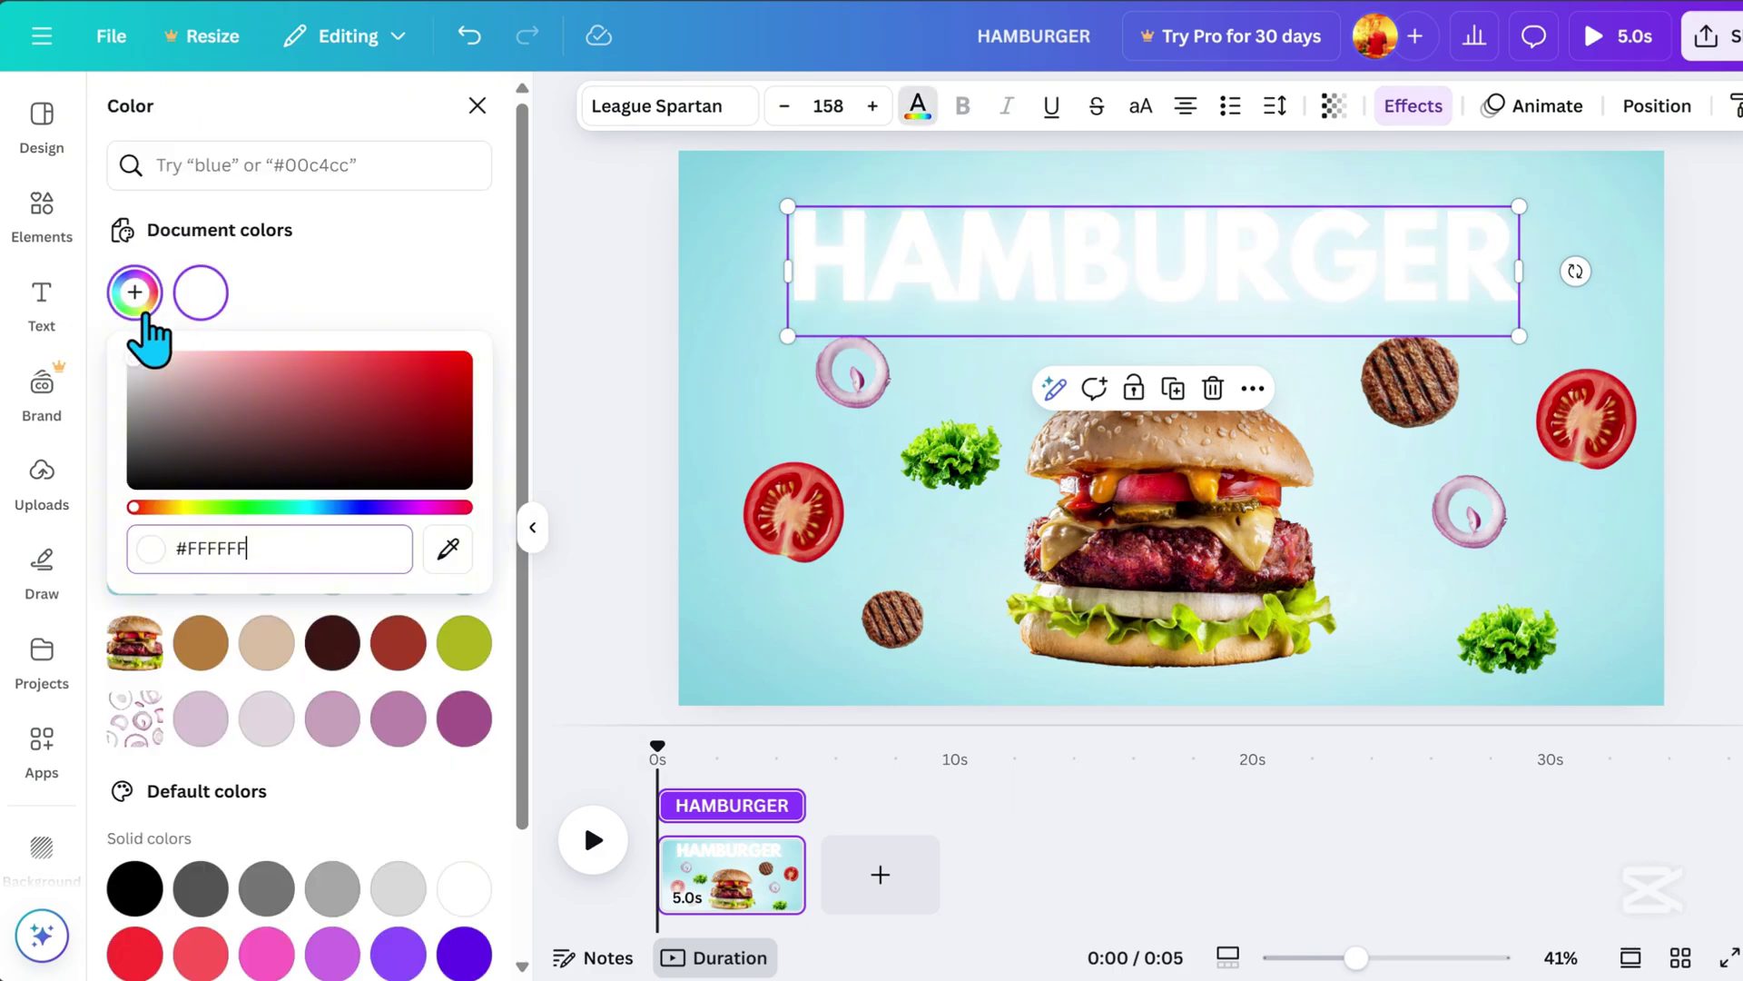
click(464, 357)
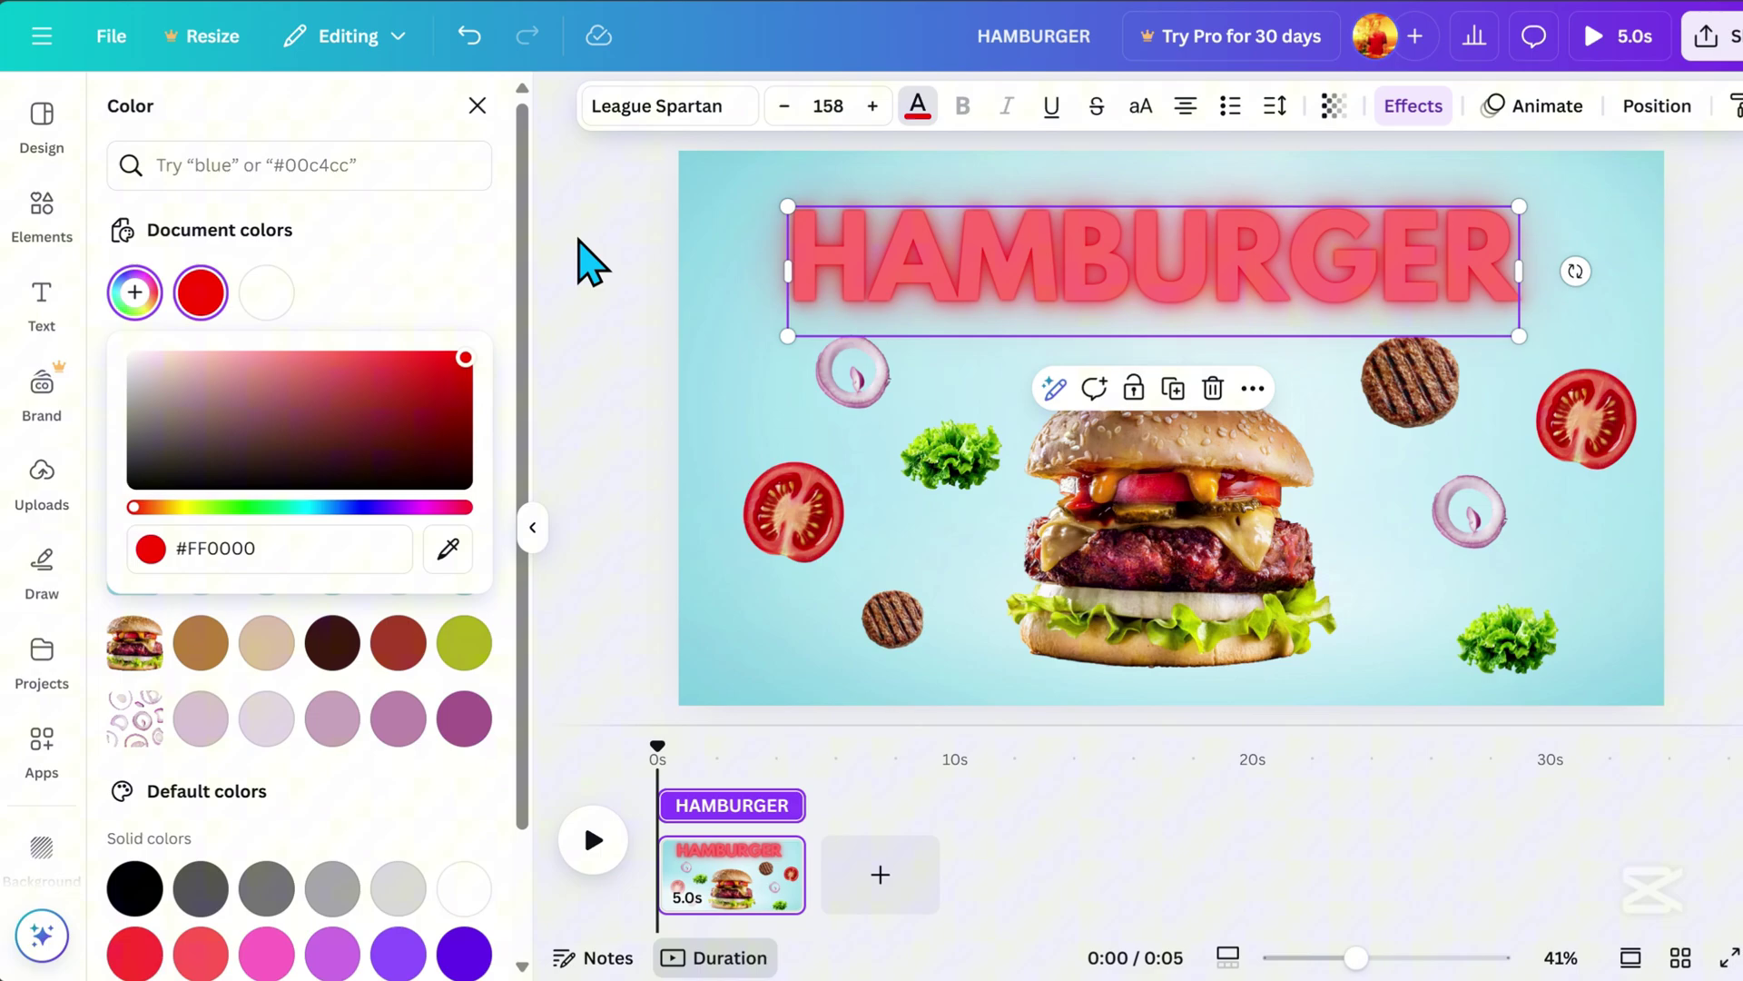
click(1416, 109)
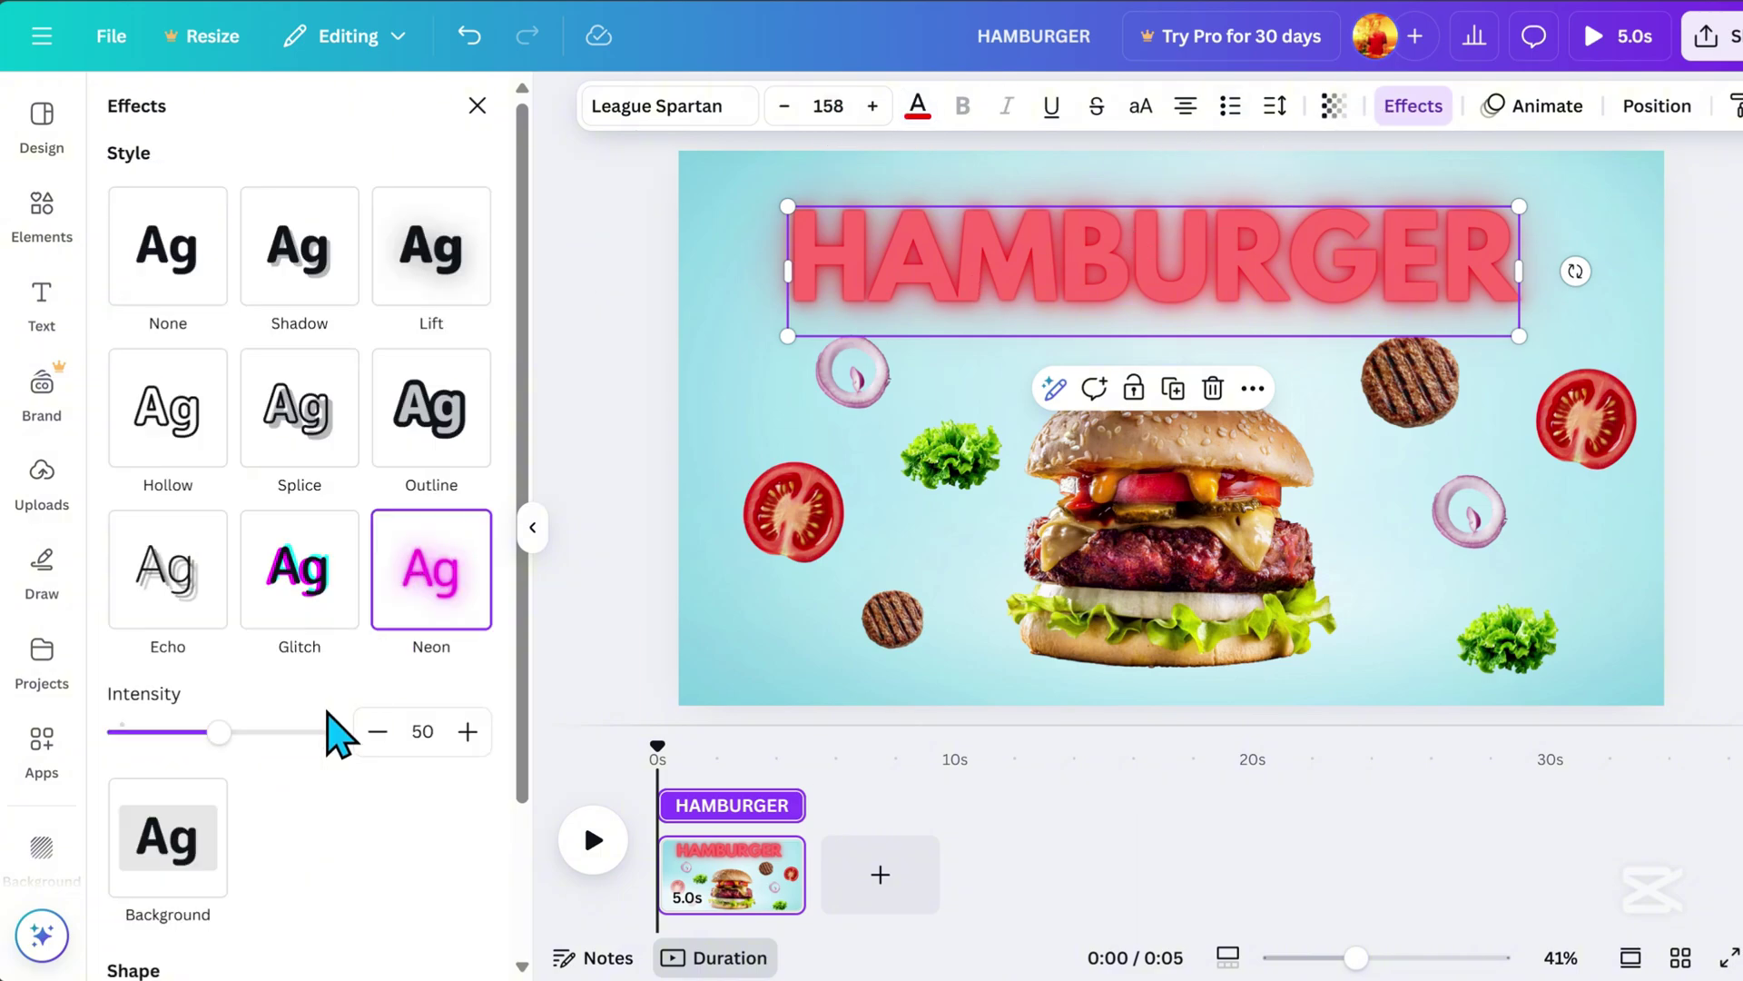
drag(219, 732, 331, 732)
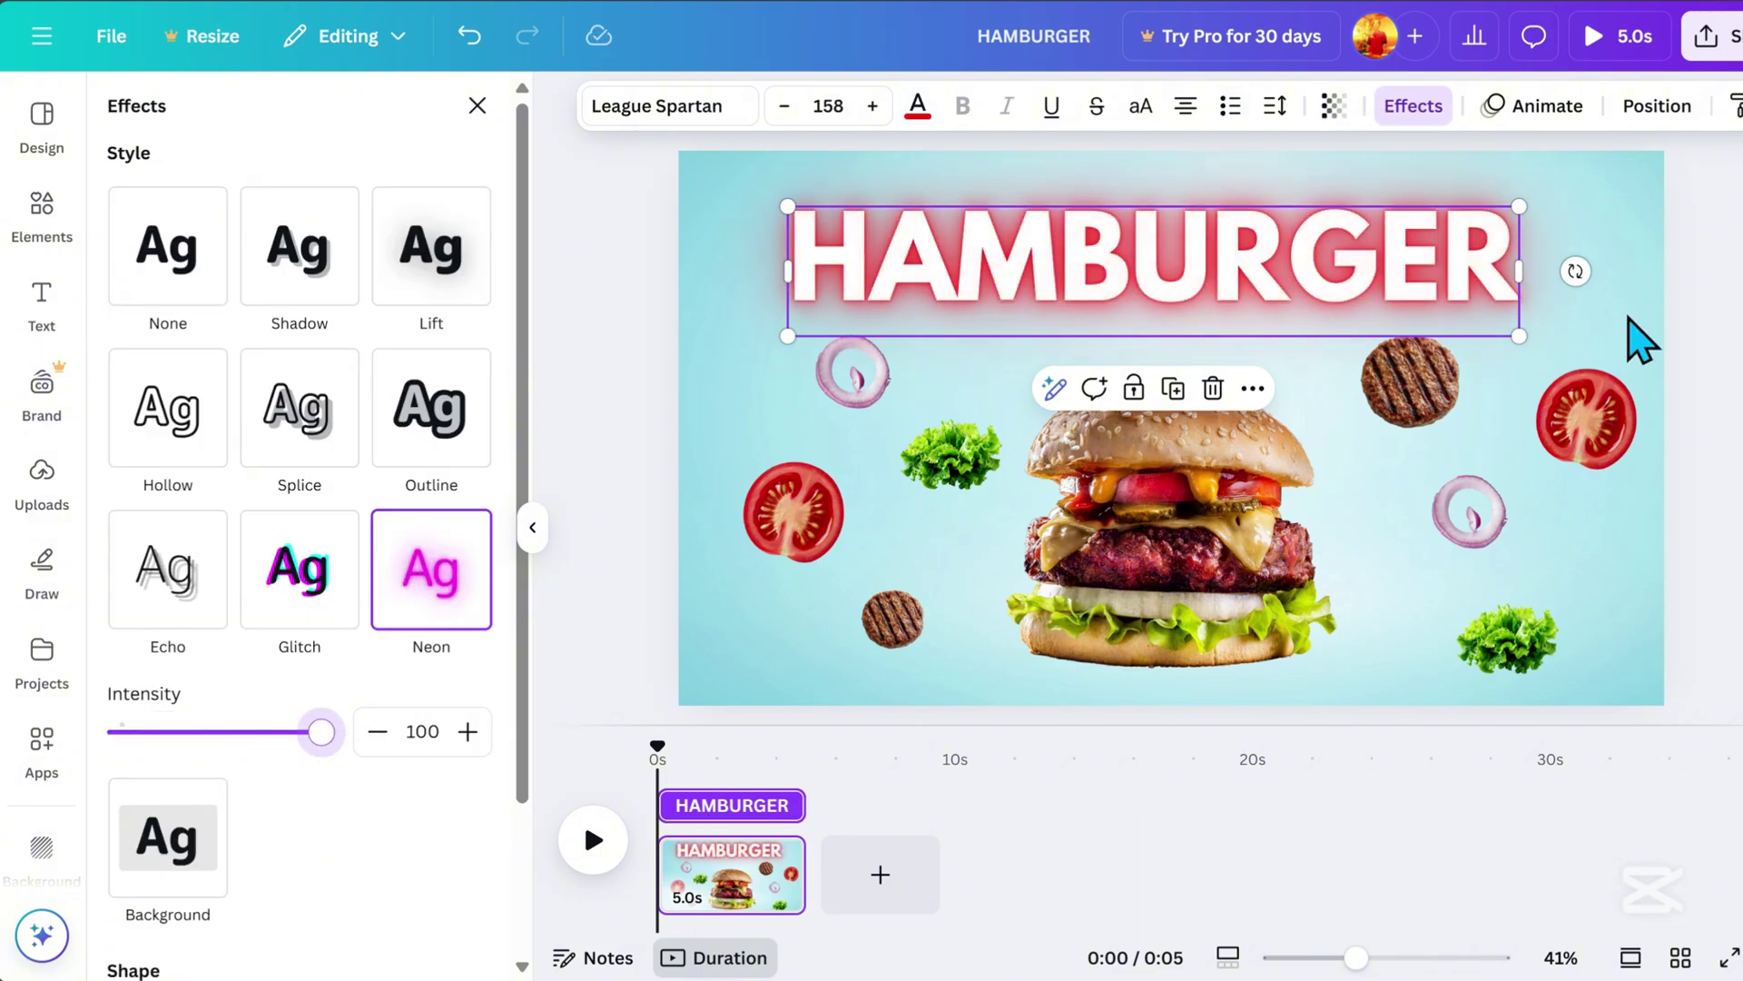
click(1731, 296)
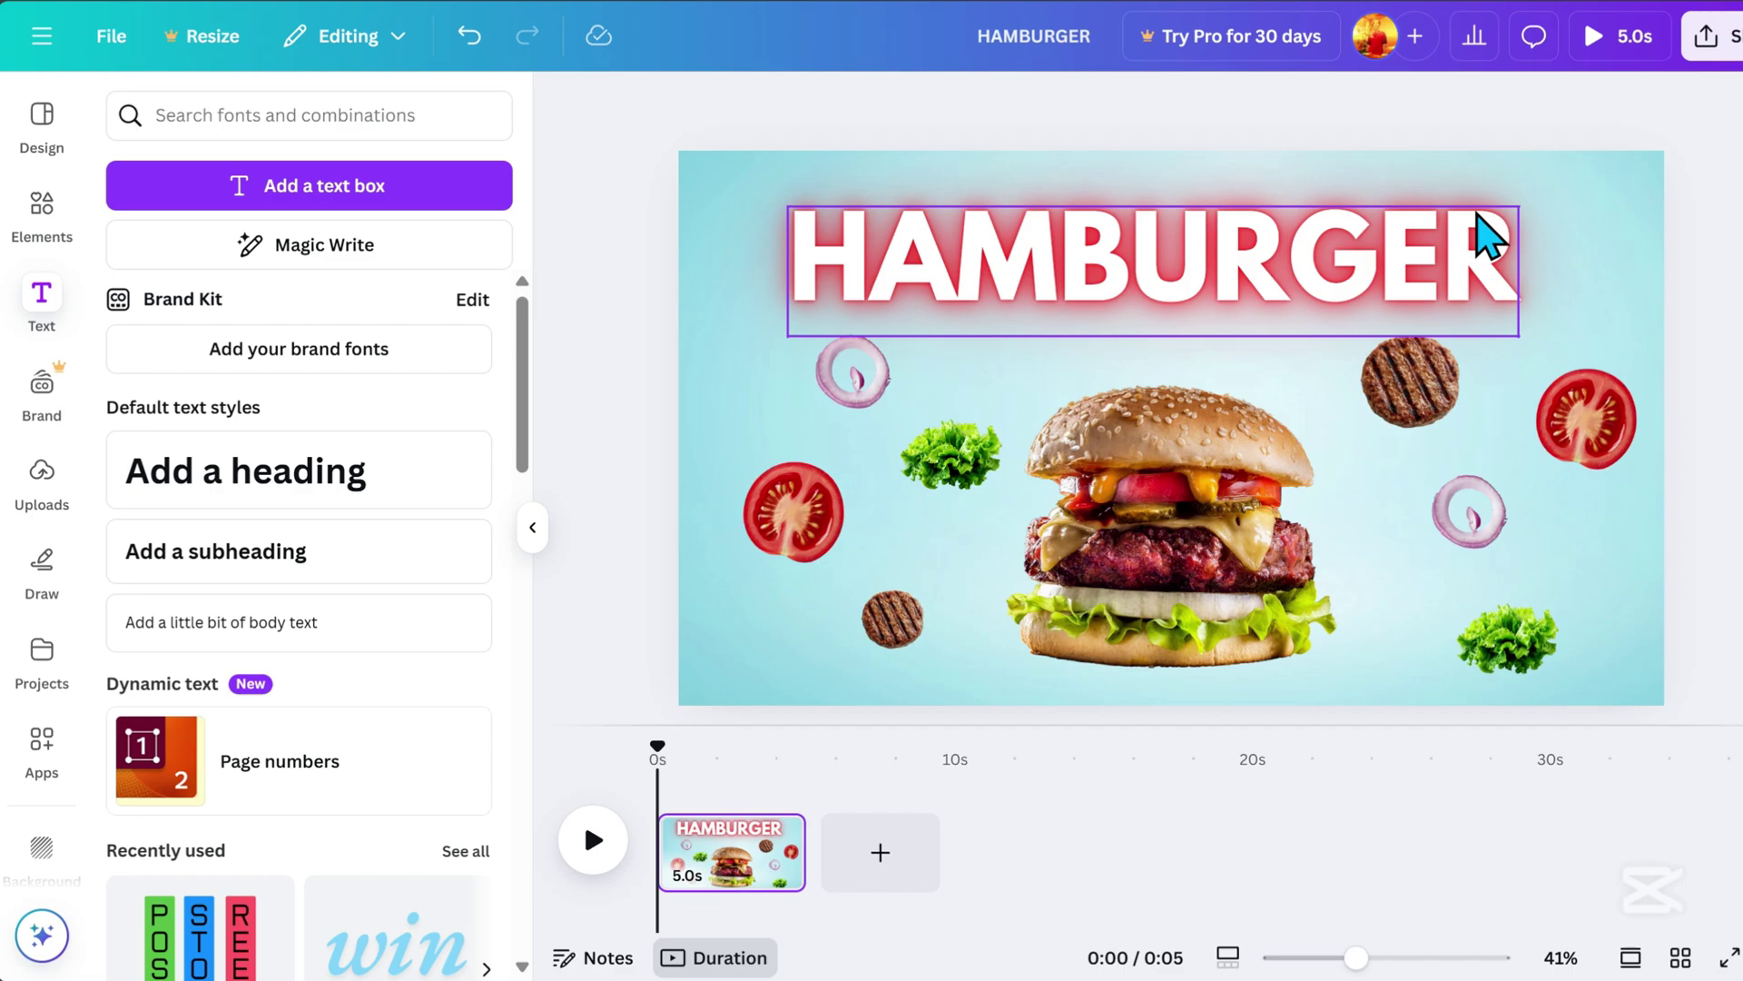
click(1661, 227)
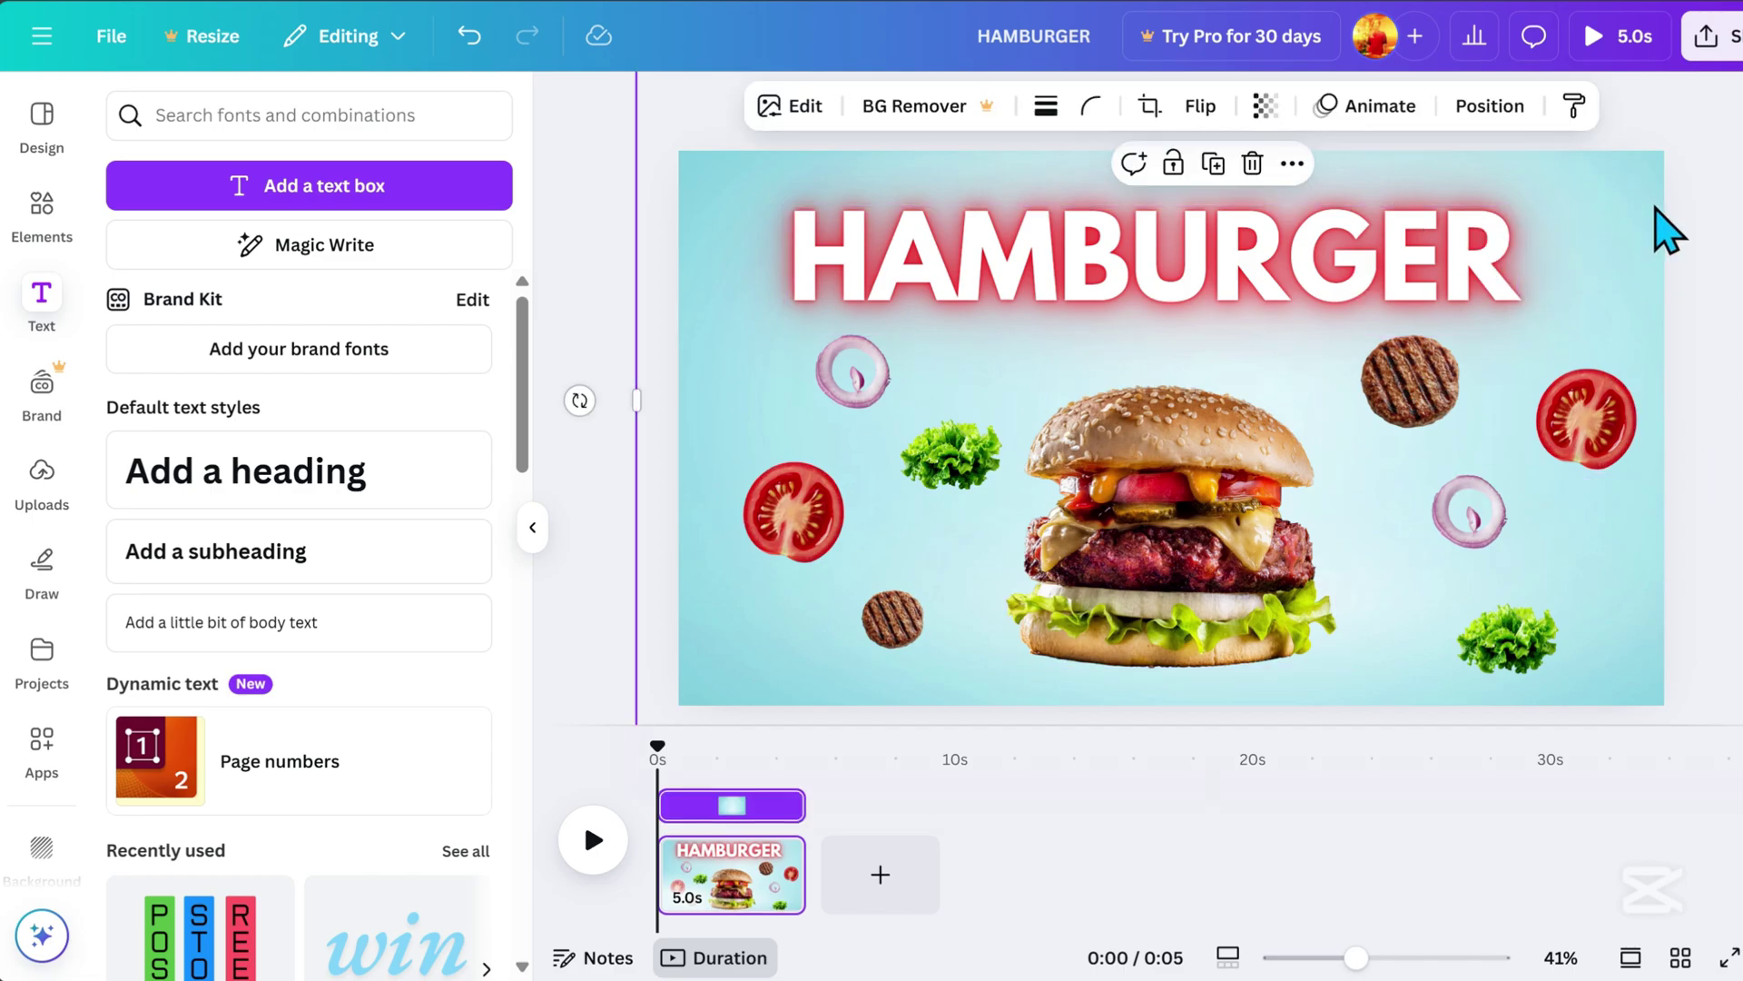
key(Delete)
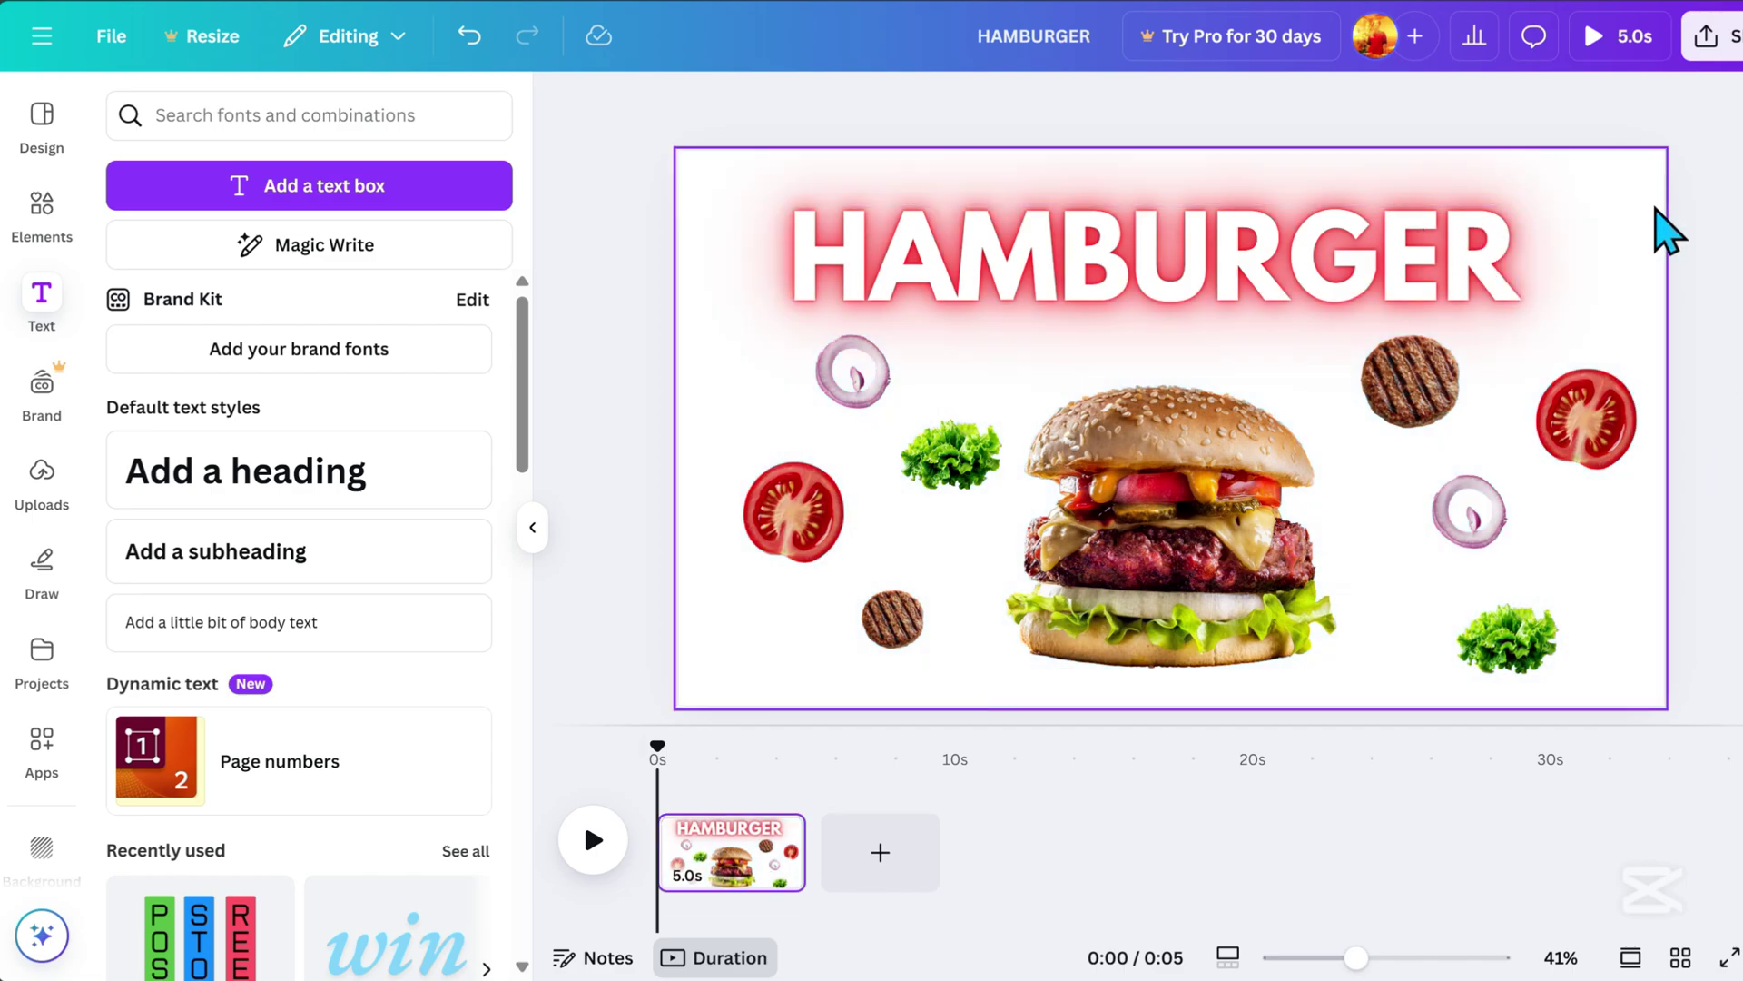
Search 'background RED', add the dark red texture, stretch it over the page and send it to the back.
click(43, 214)
click(274, 114)
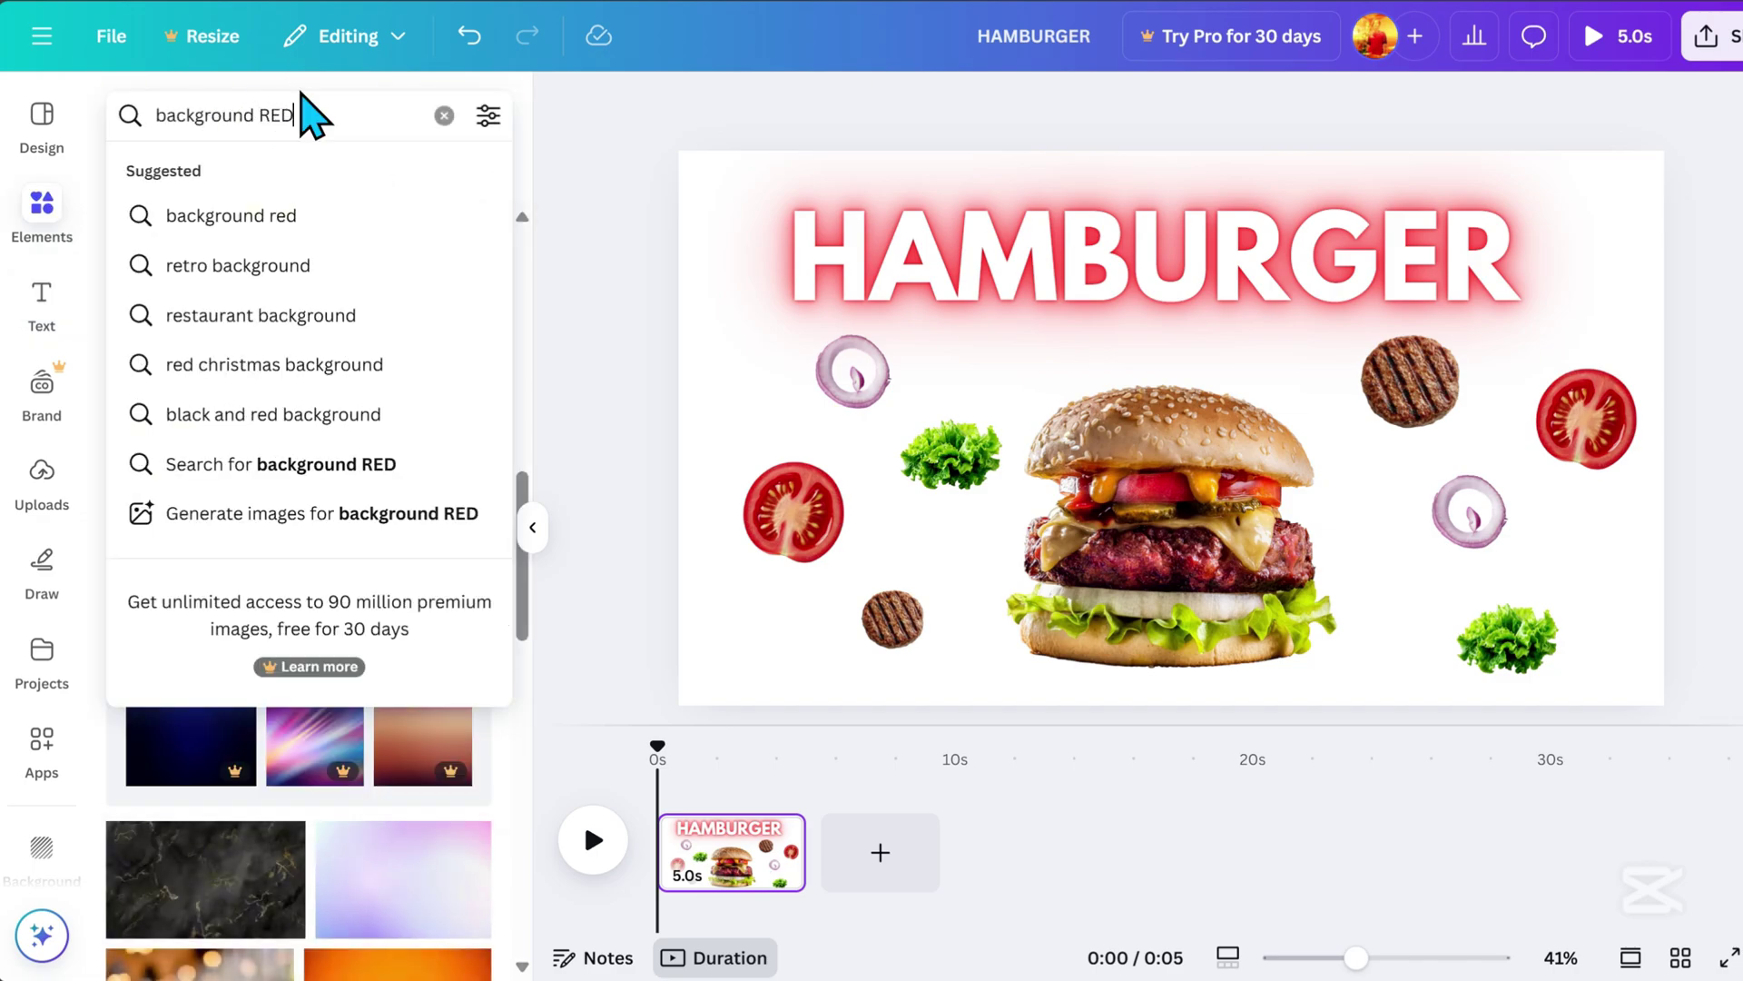
key(Return)
scroll(425, 708, down, 3)
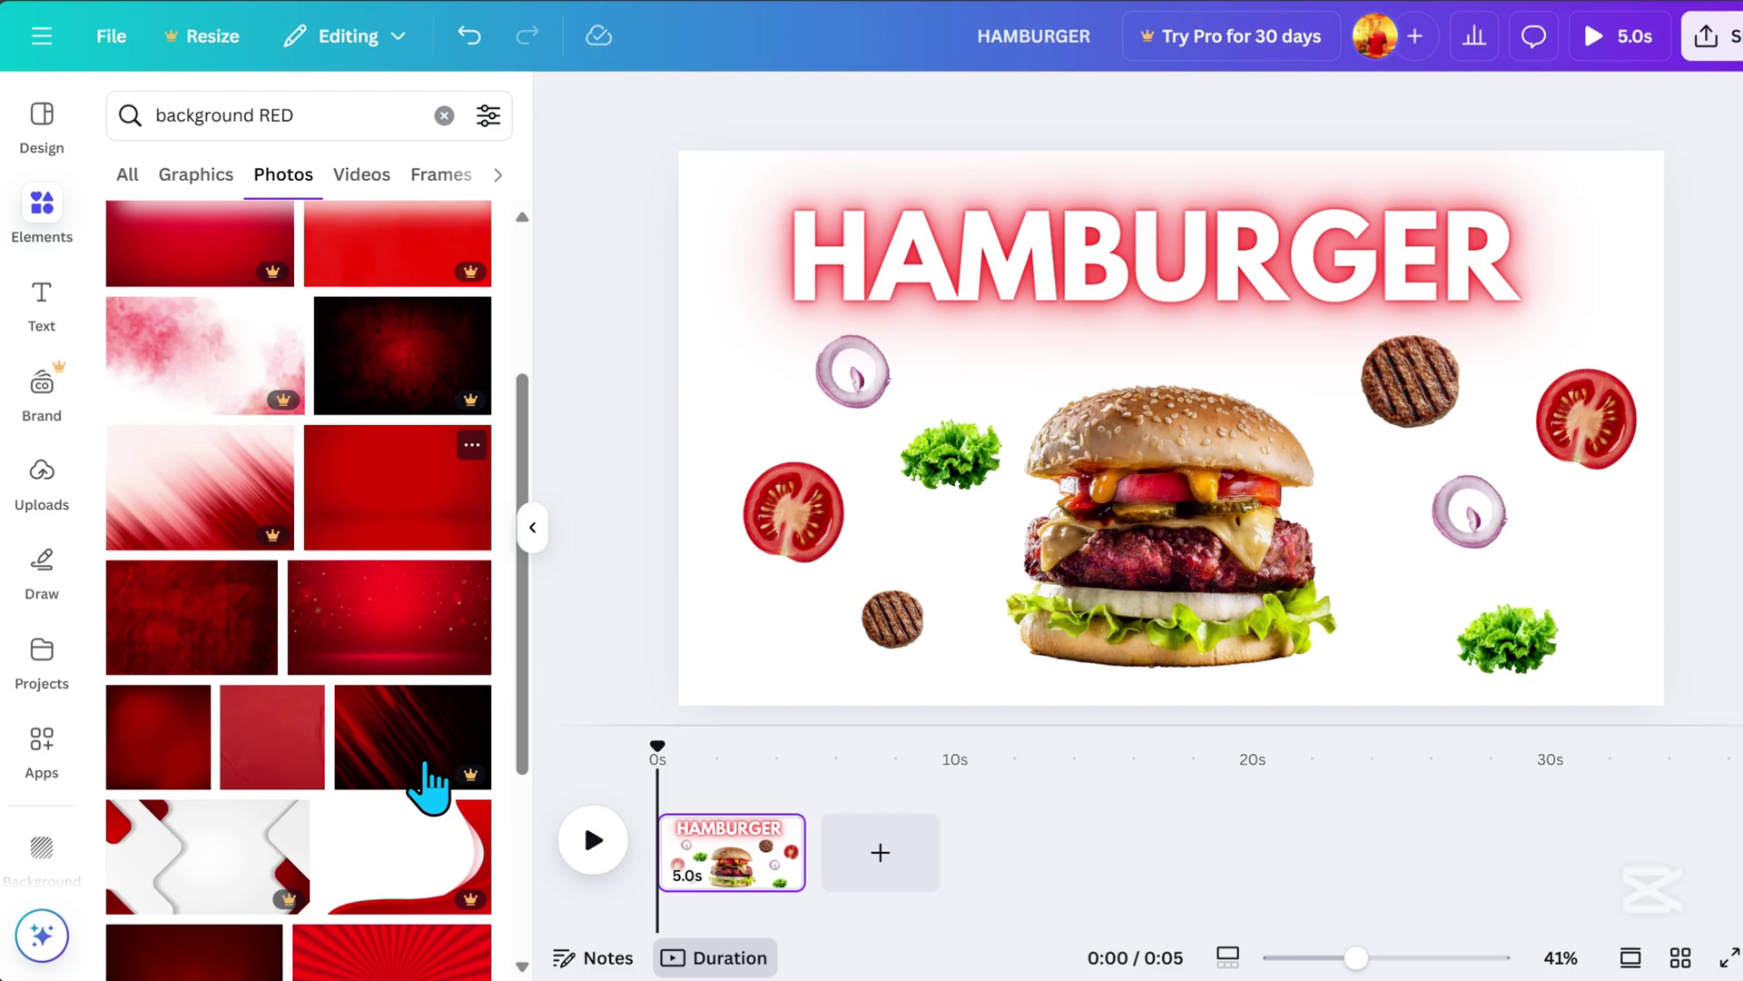
scroll(417, 818, up, 2)
click(188, 797)
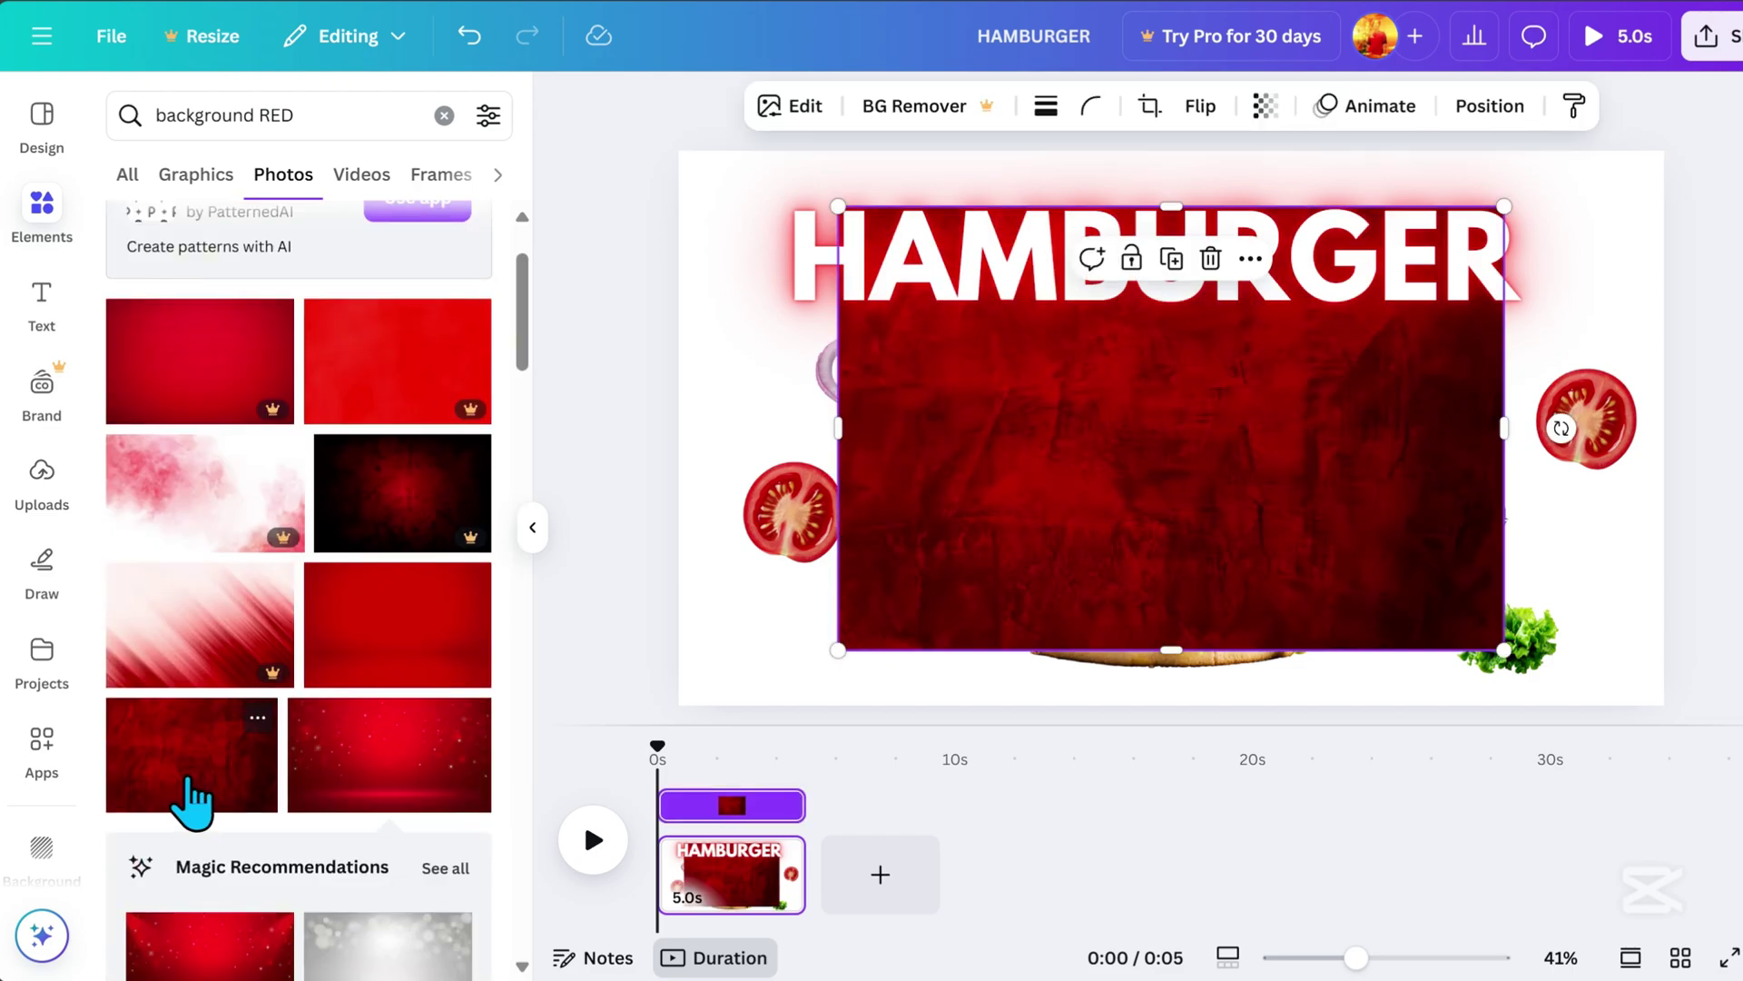
drag(1171, 650, 1195, 805)
click(1491, 108)
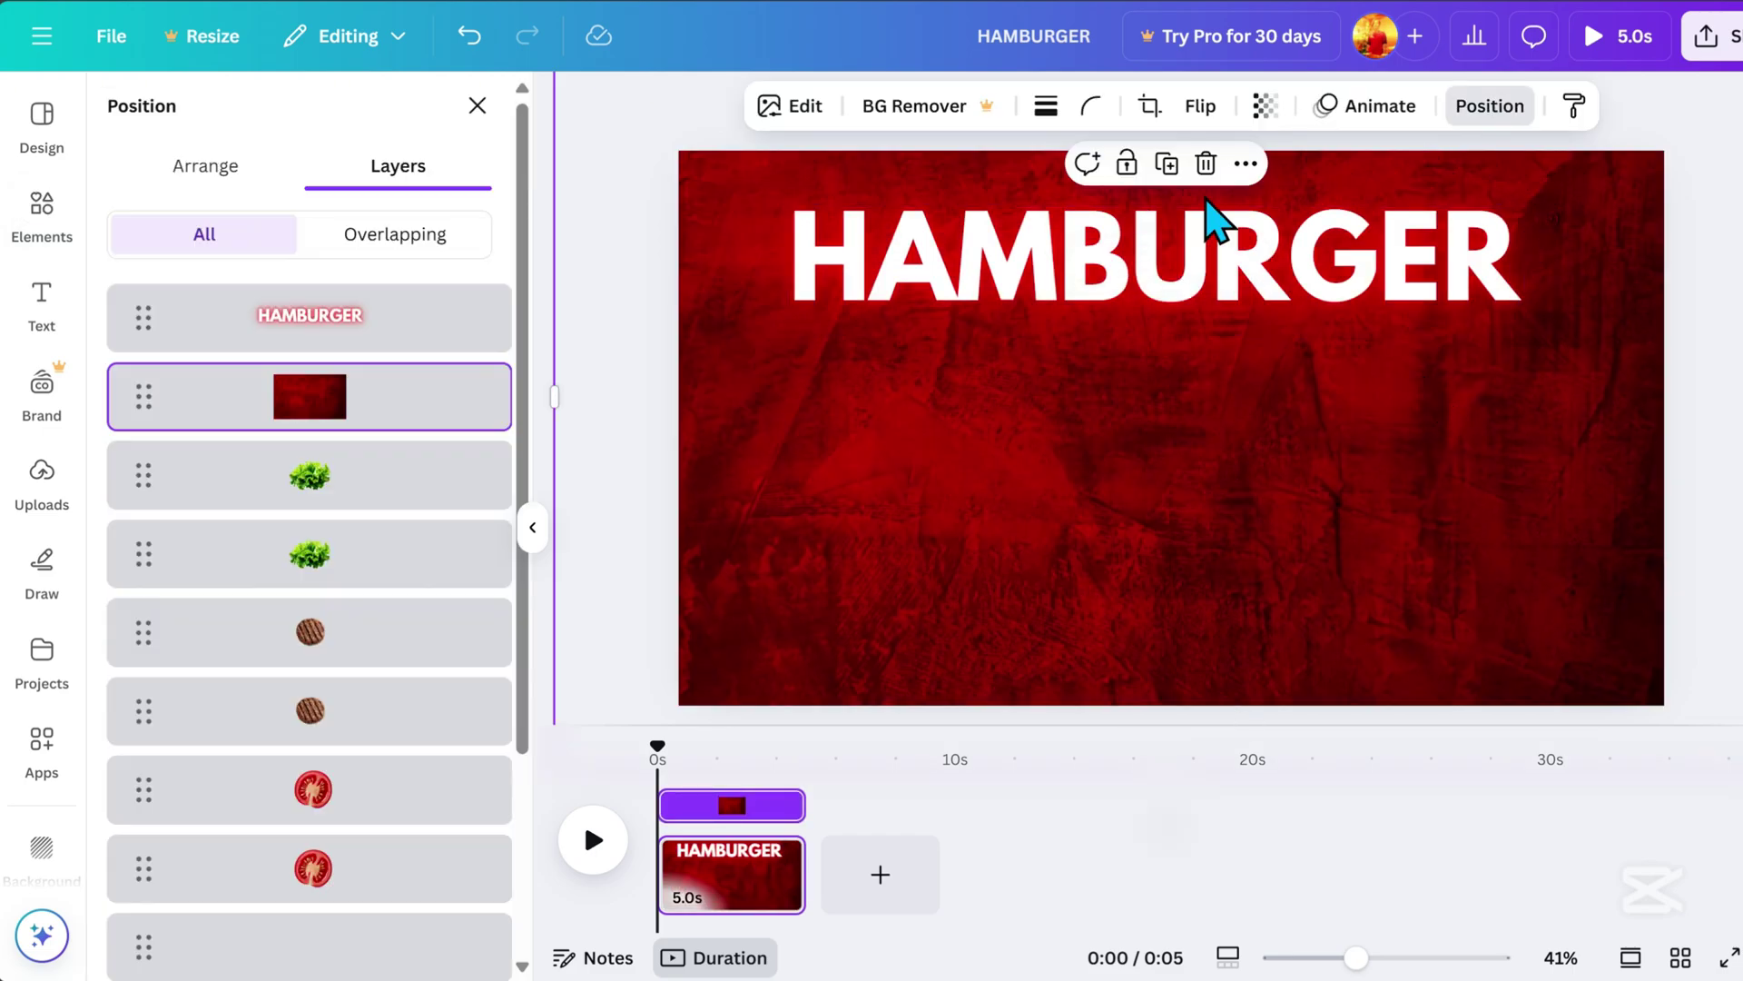
drag(314, 396, 363, 886)
Add a second page with the pizza upload centred and an enlarged tomato slices image.
click(1716, 564)
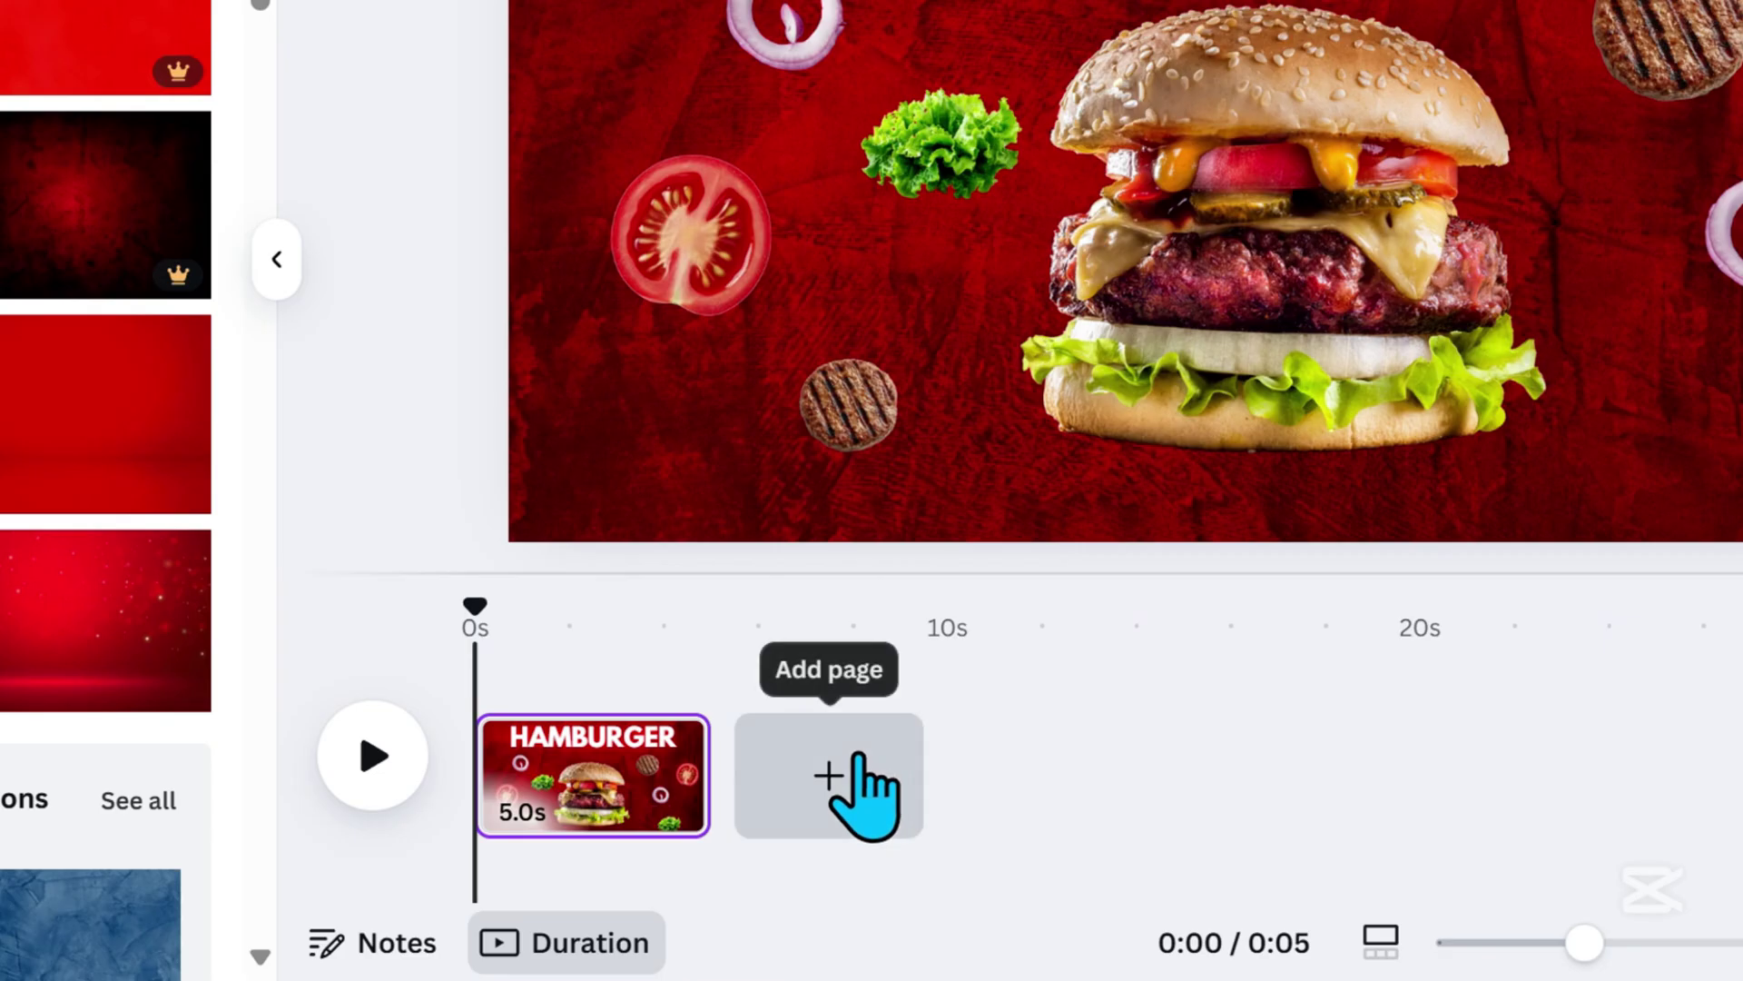
click(858, 758)
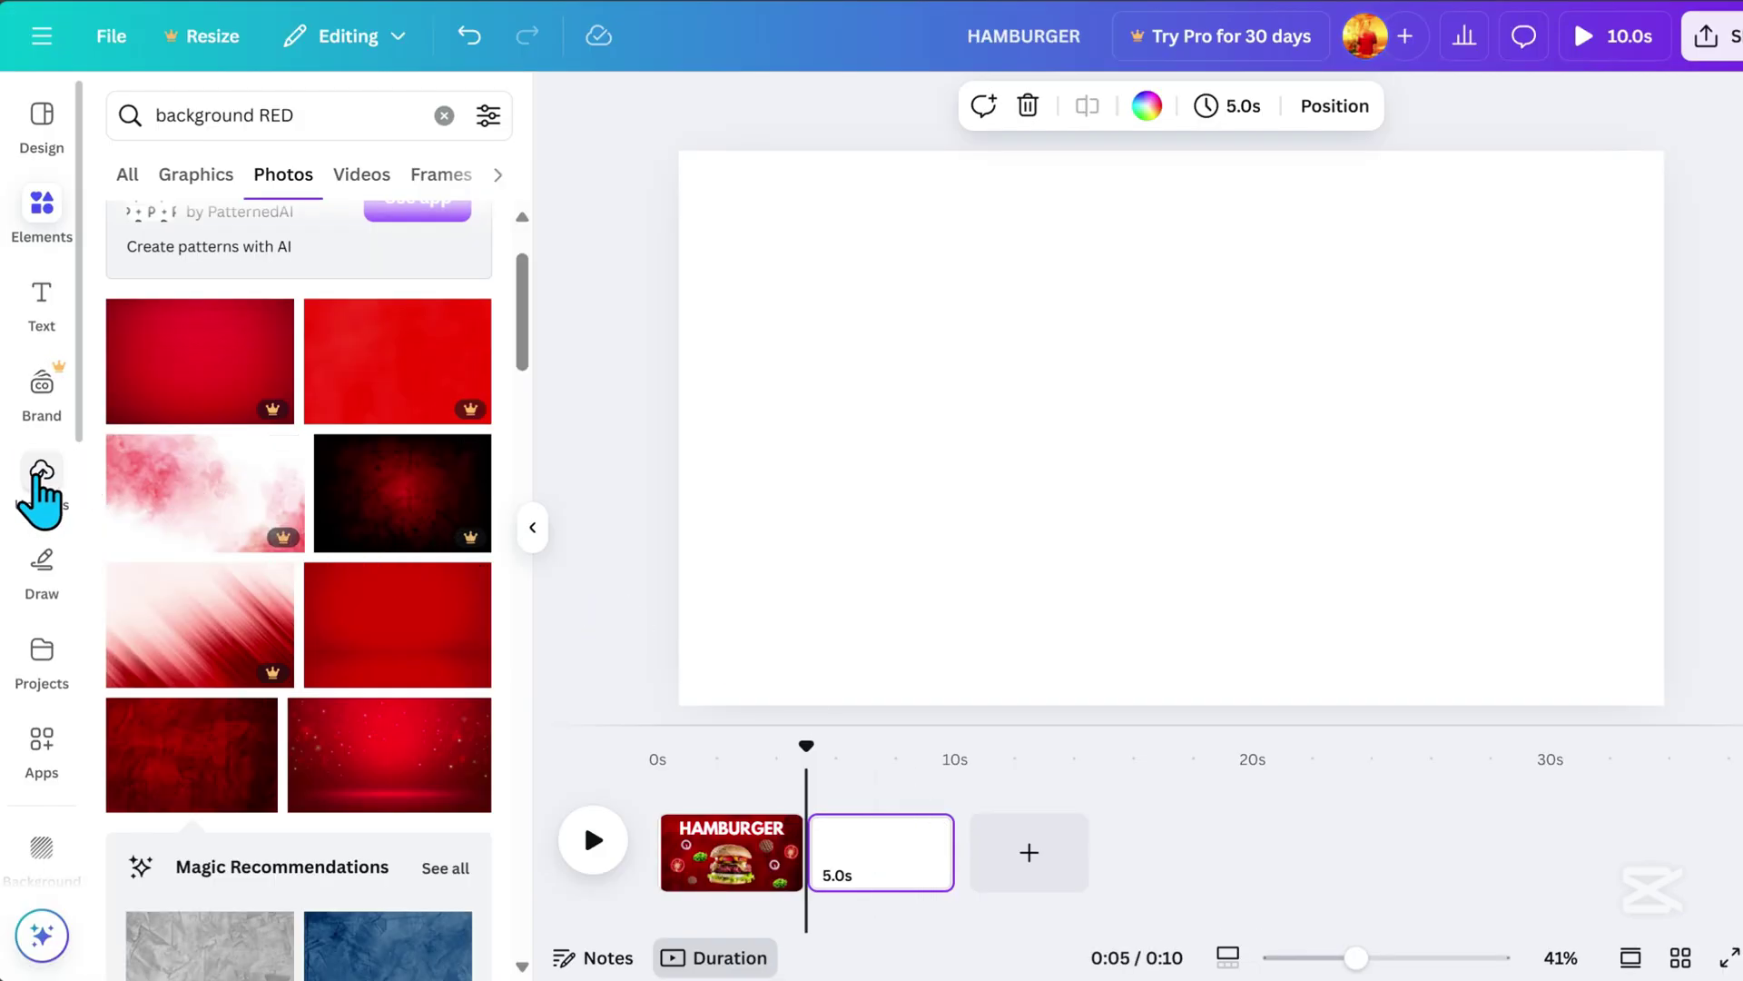
click(40, 477)
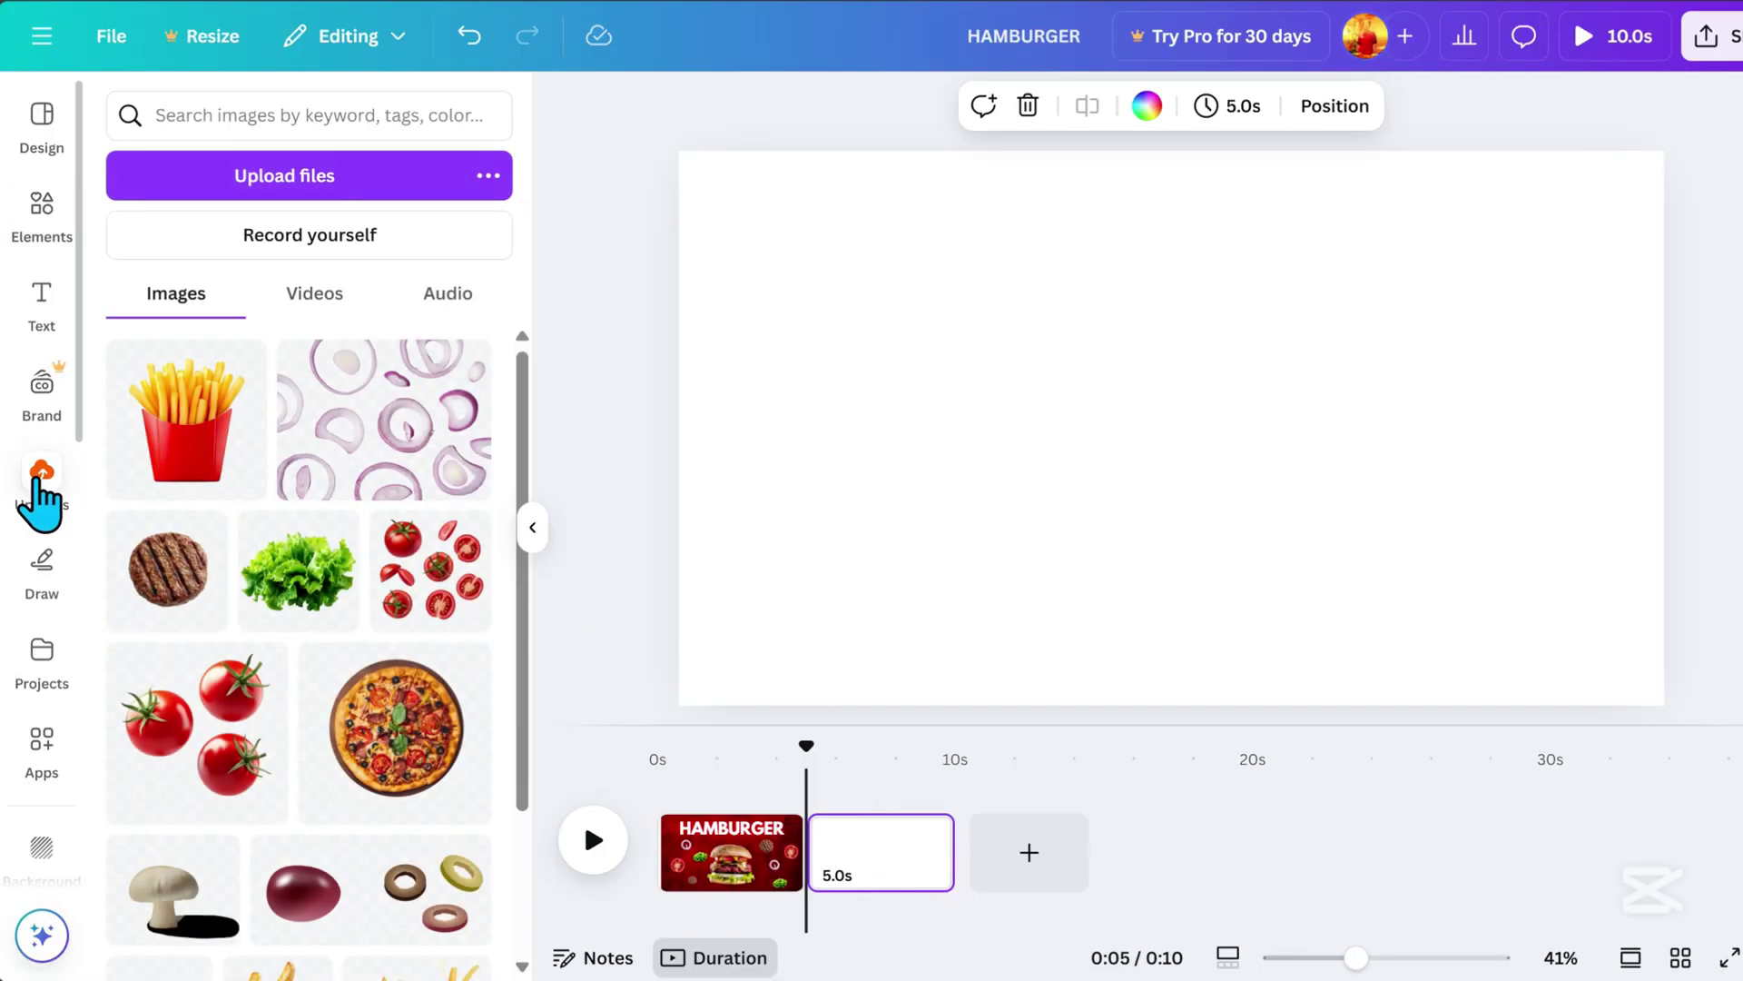
click(388, 720)
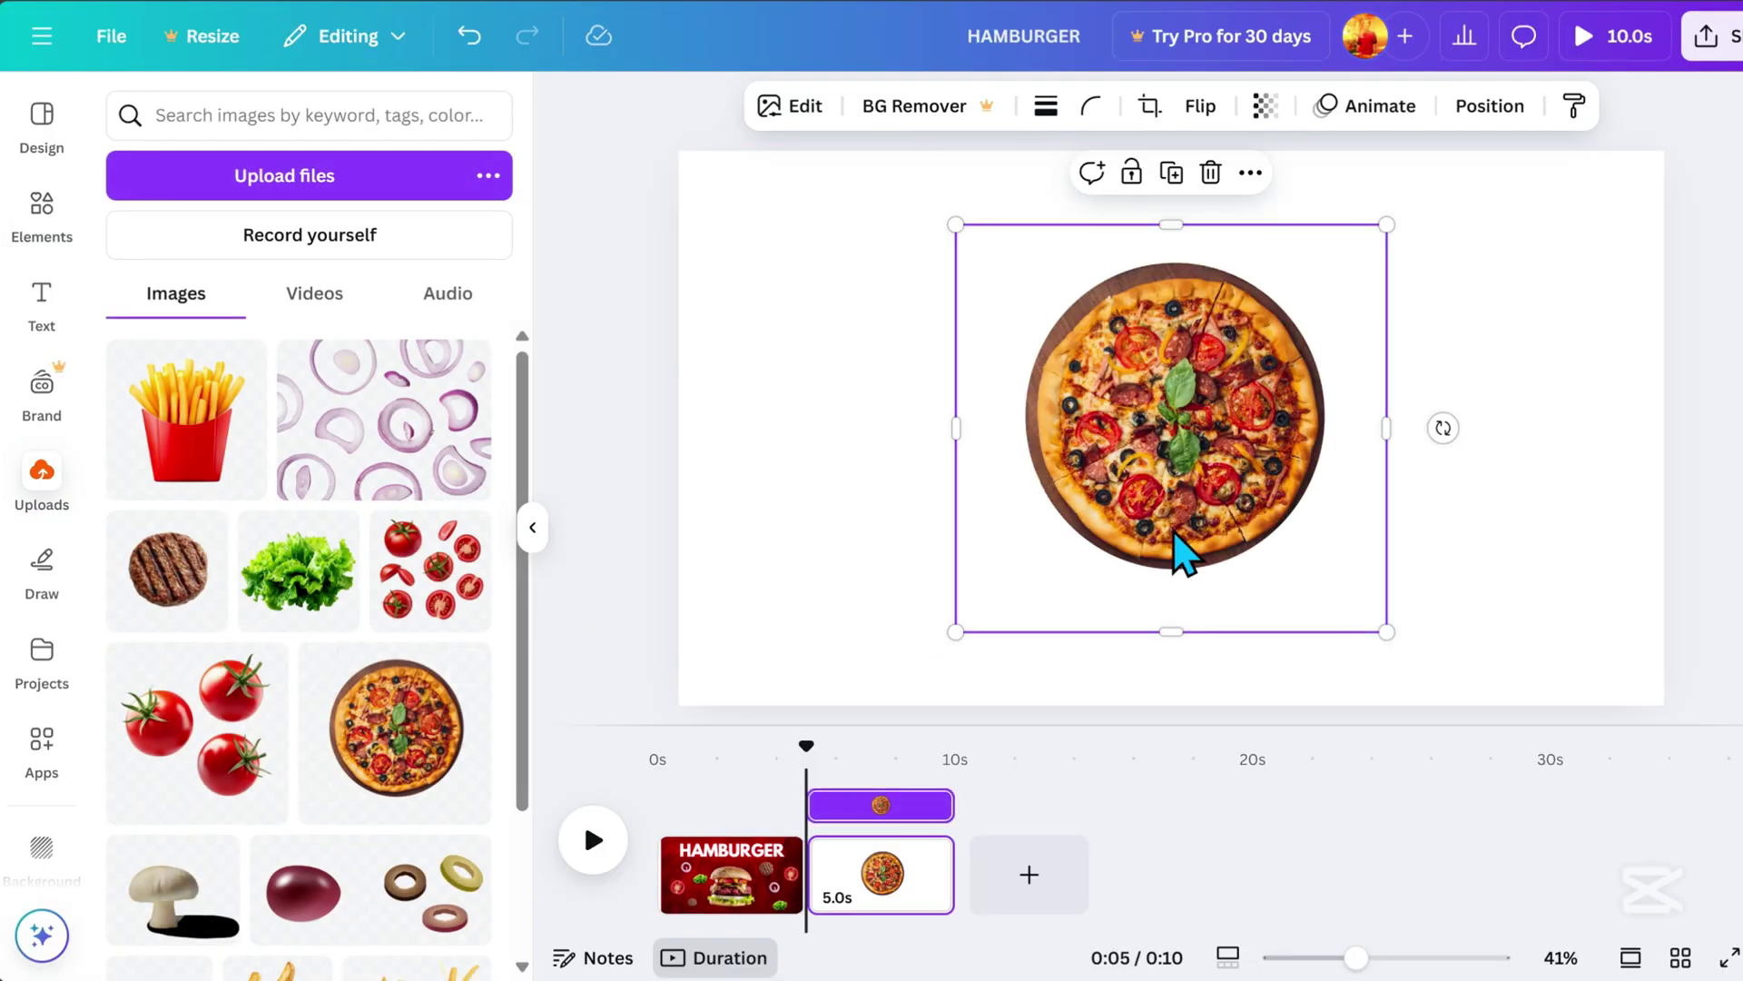
mouse_move(1180, 553)
mouse_down()
mouse_move(1191, 545)
mouse_move(1191, 570)
mouse_up()
click(427, 606)
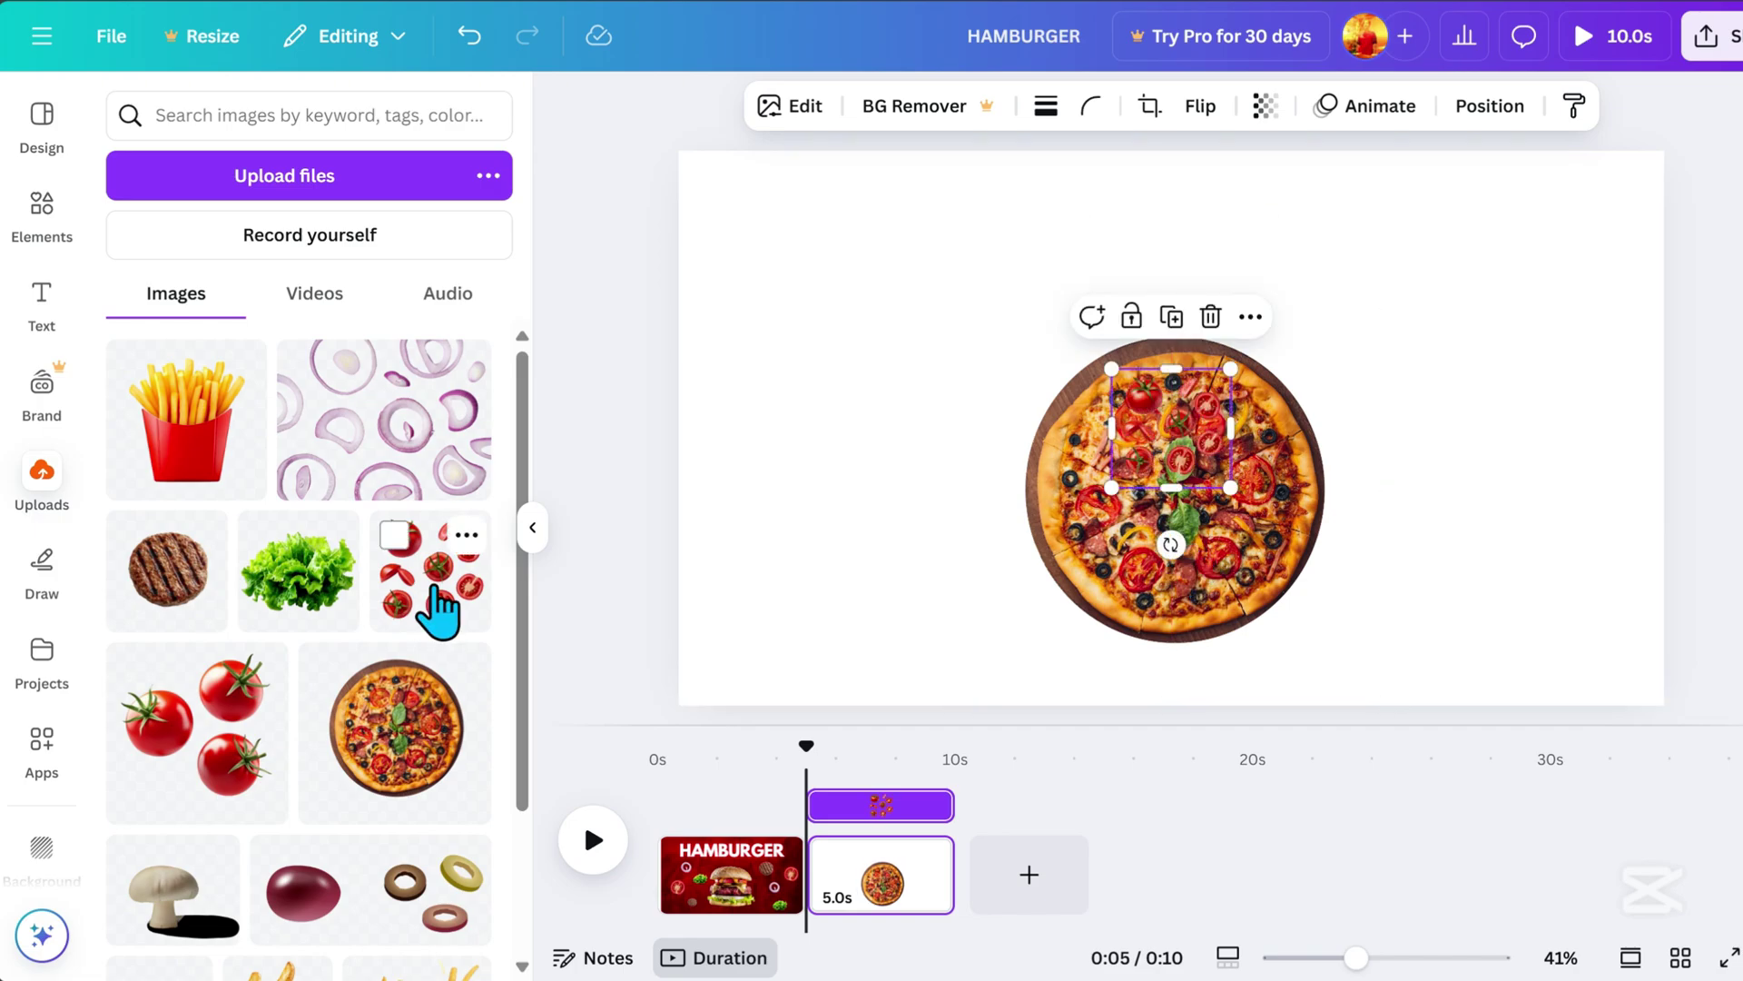
drag(1100, 365, 864, 420)
click(1496, 476)
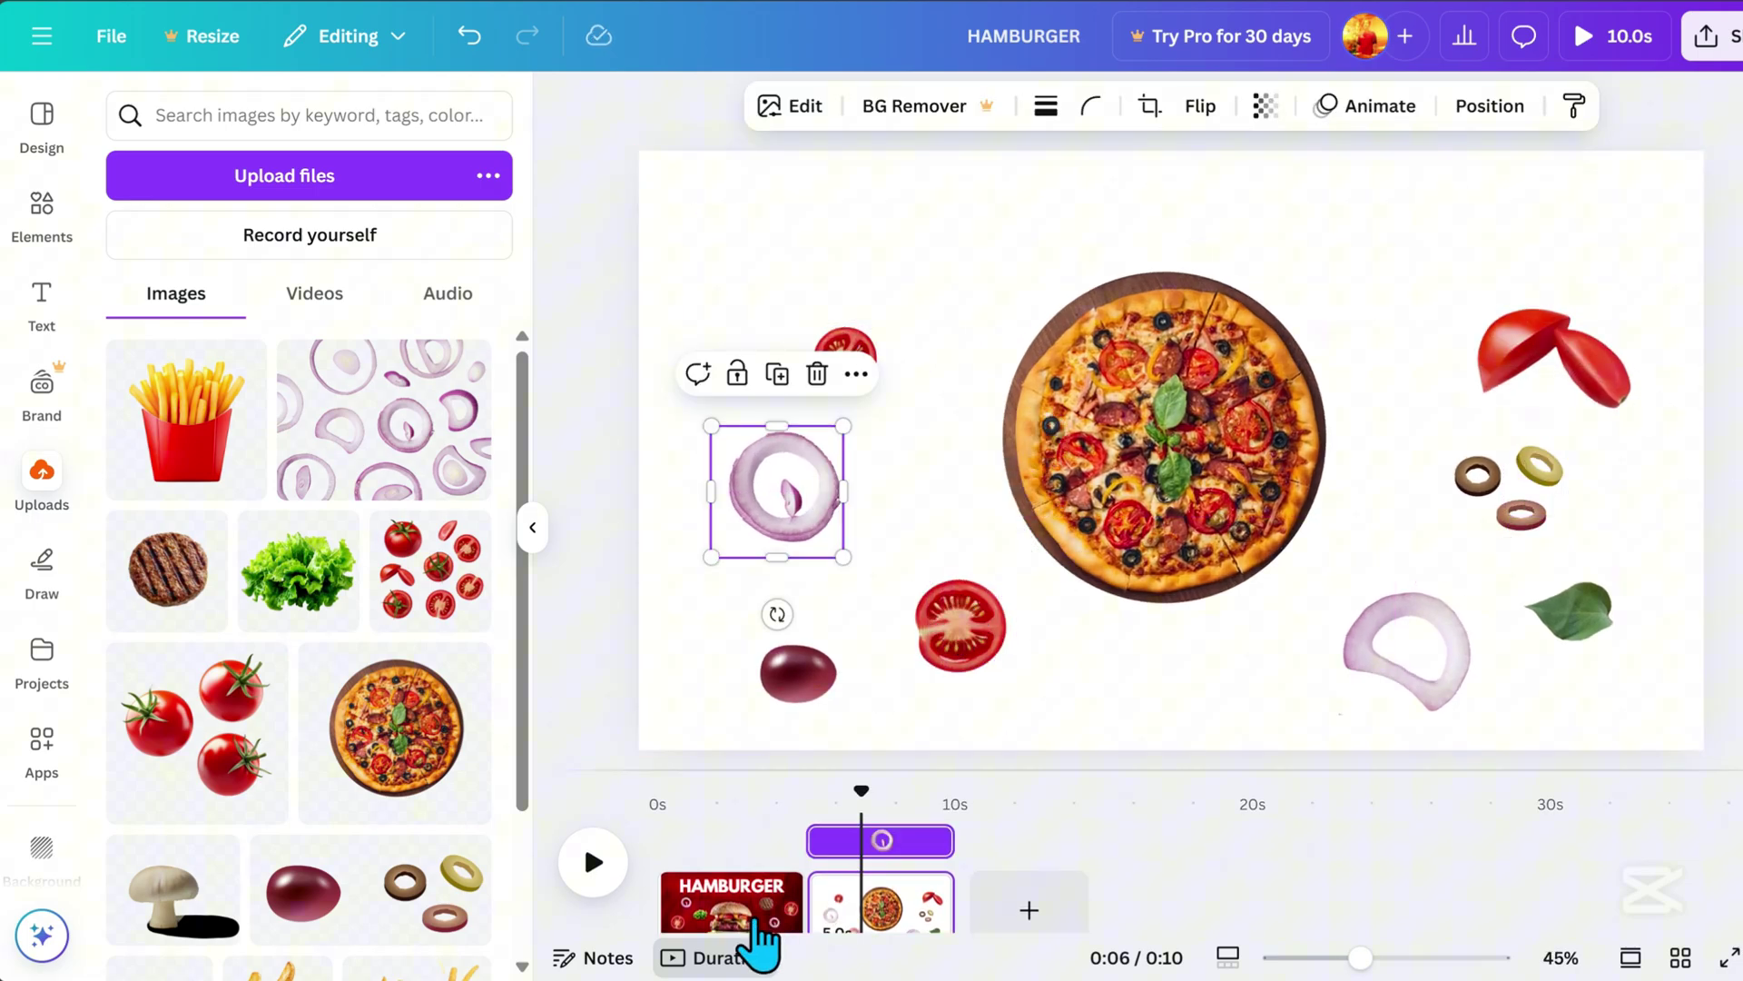
Paste page 1's red background onto the pizza page, send it to the back, and retitle it PIZZA.
click(749, 912)
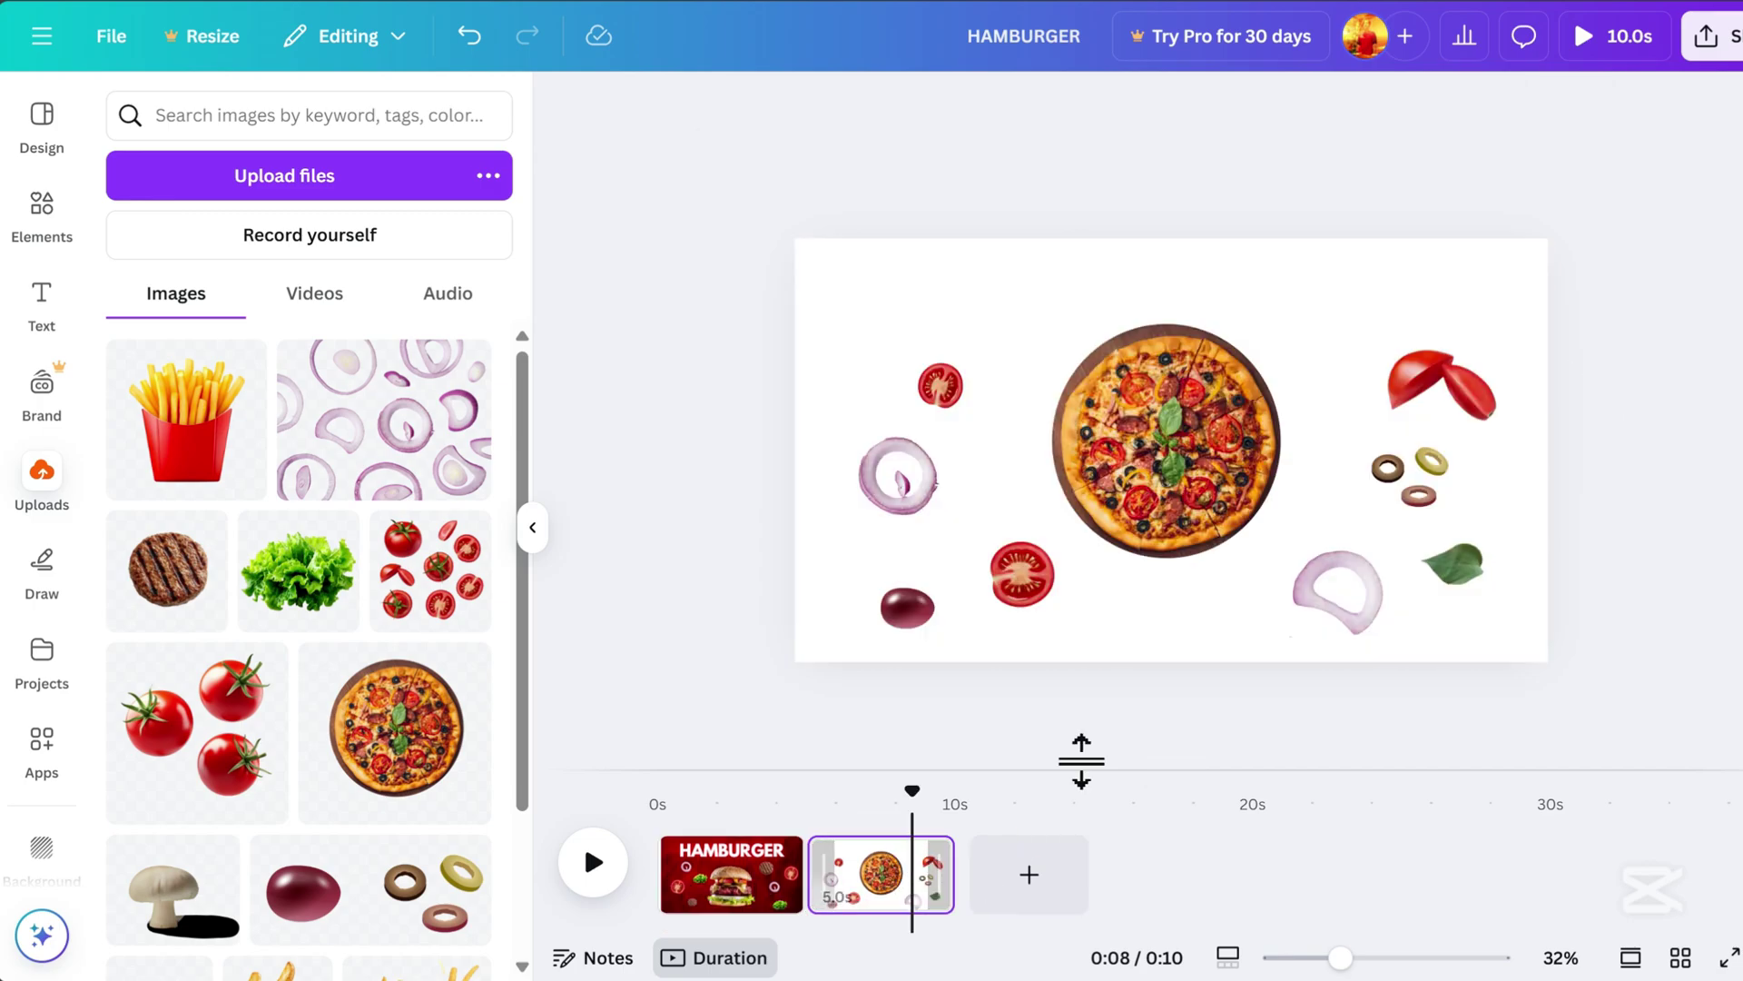
click(1237, 662)
key(ctrl+v)
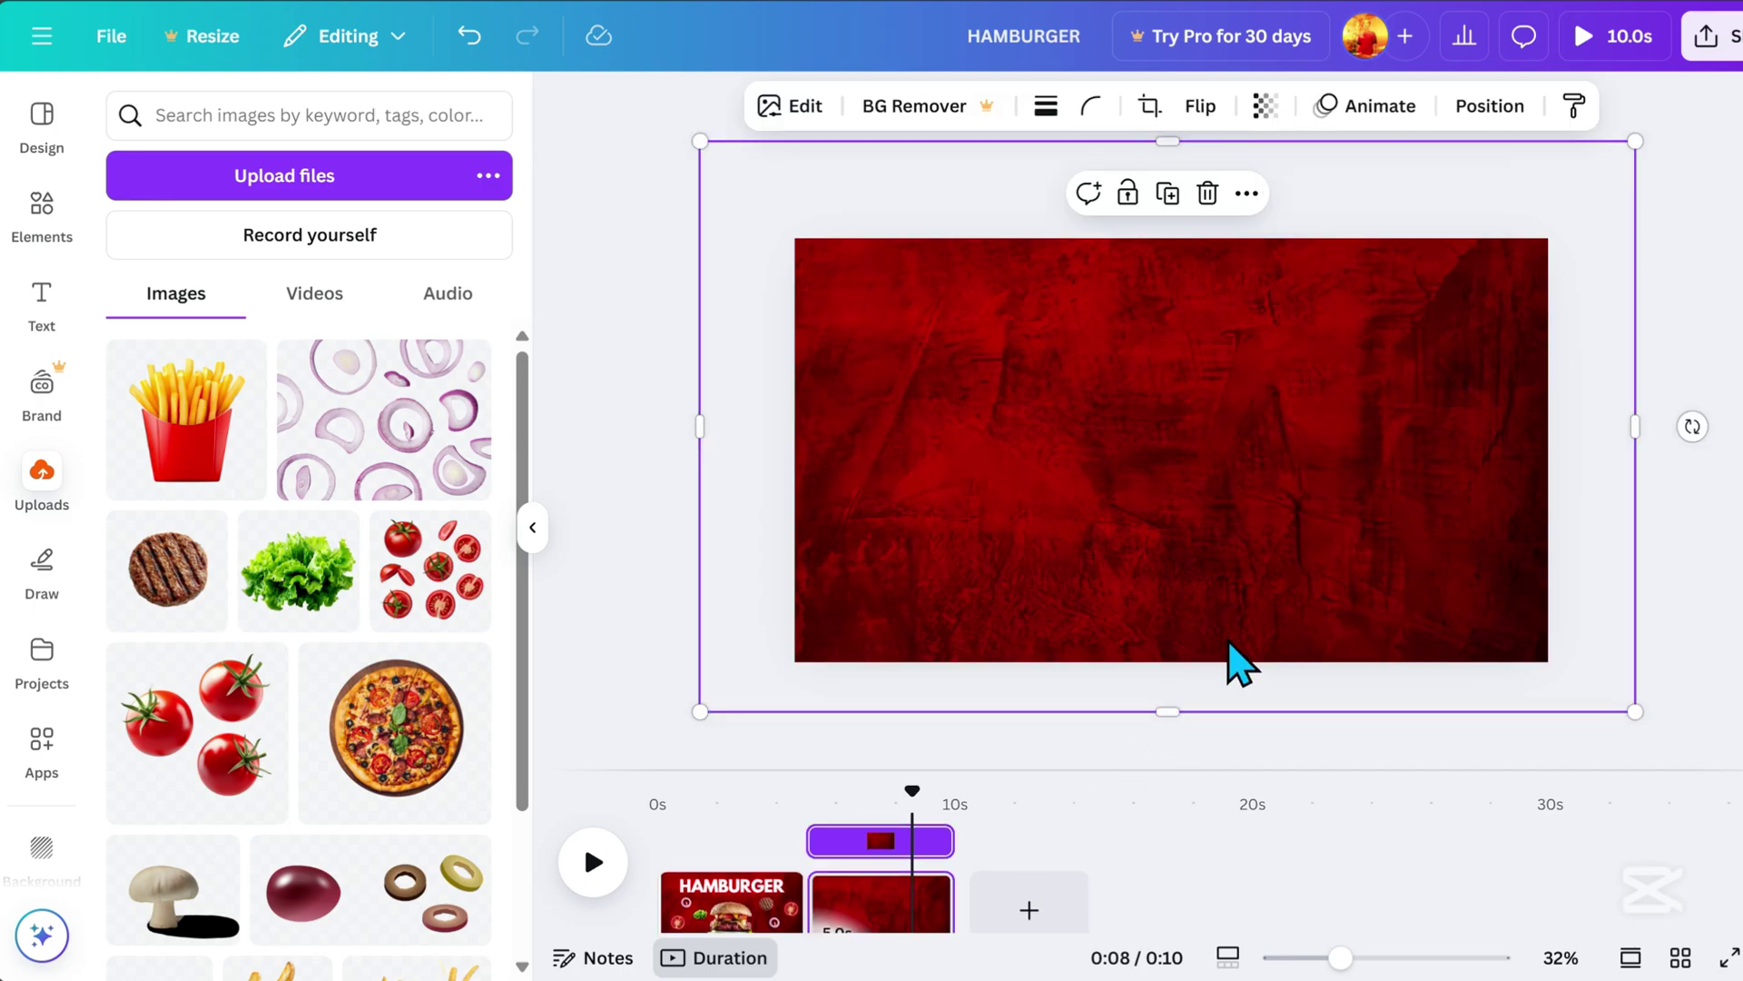
click(1490, 106)
drag(358, 315, 374, 919)
click(1187, 517)
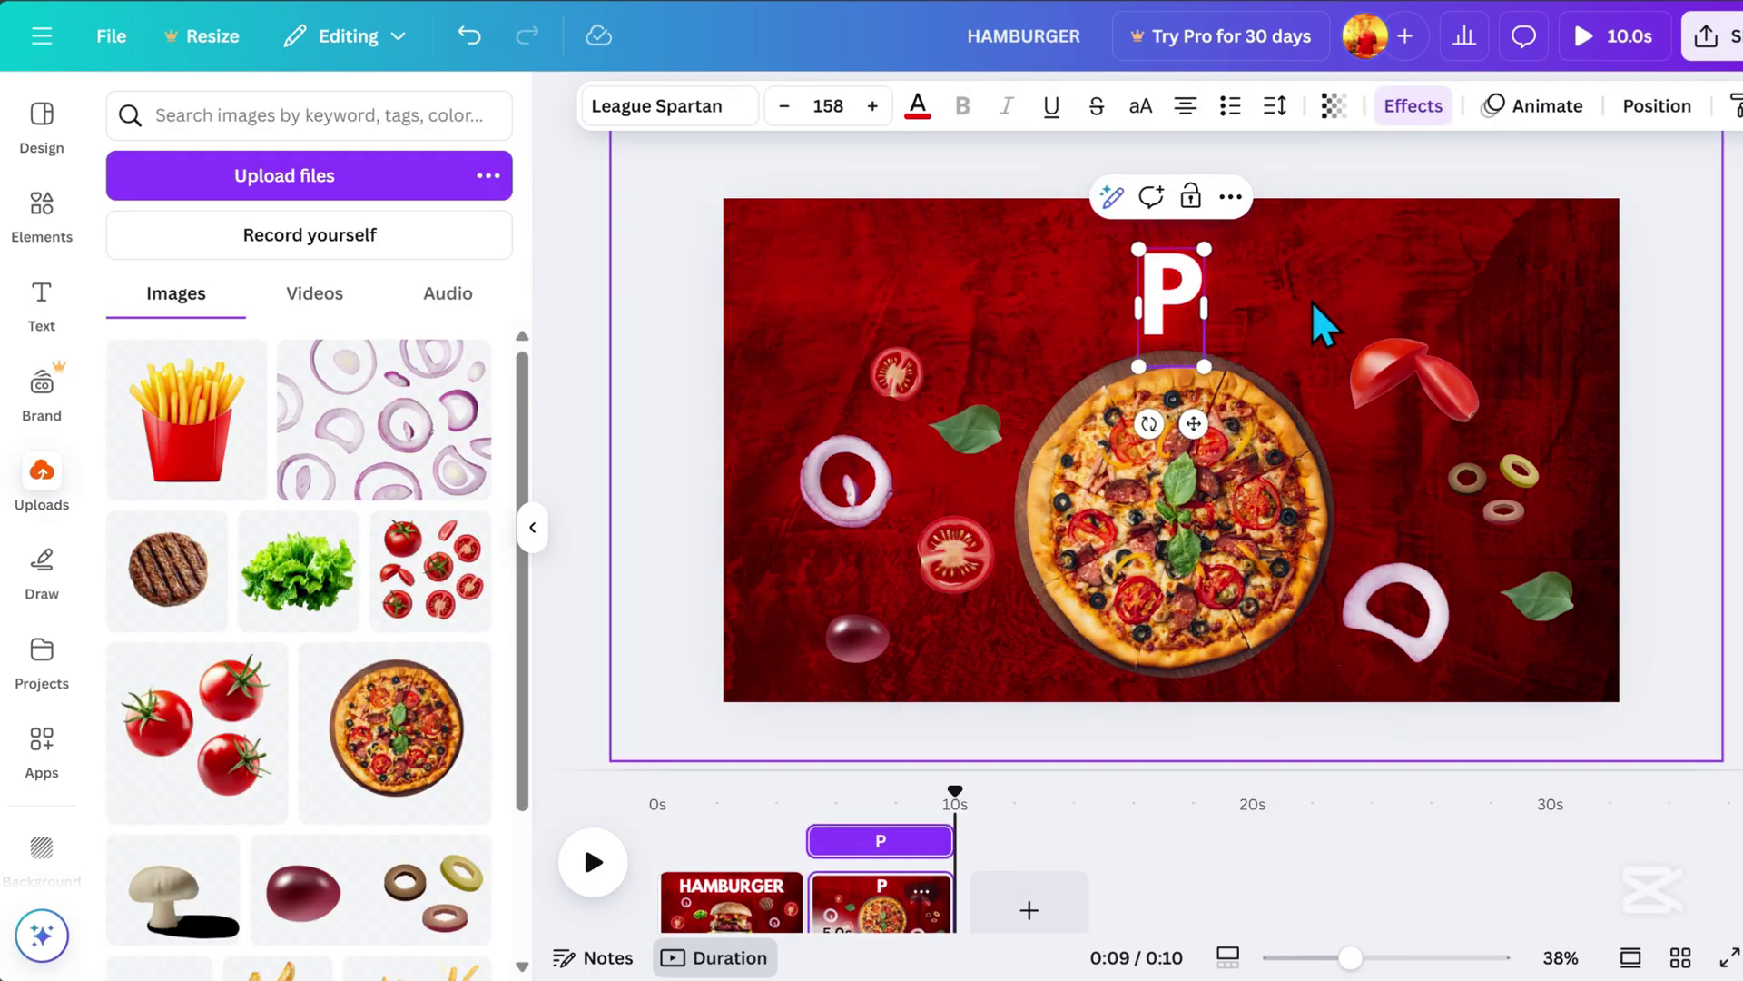
text(IZZA)
click(1668, 545)
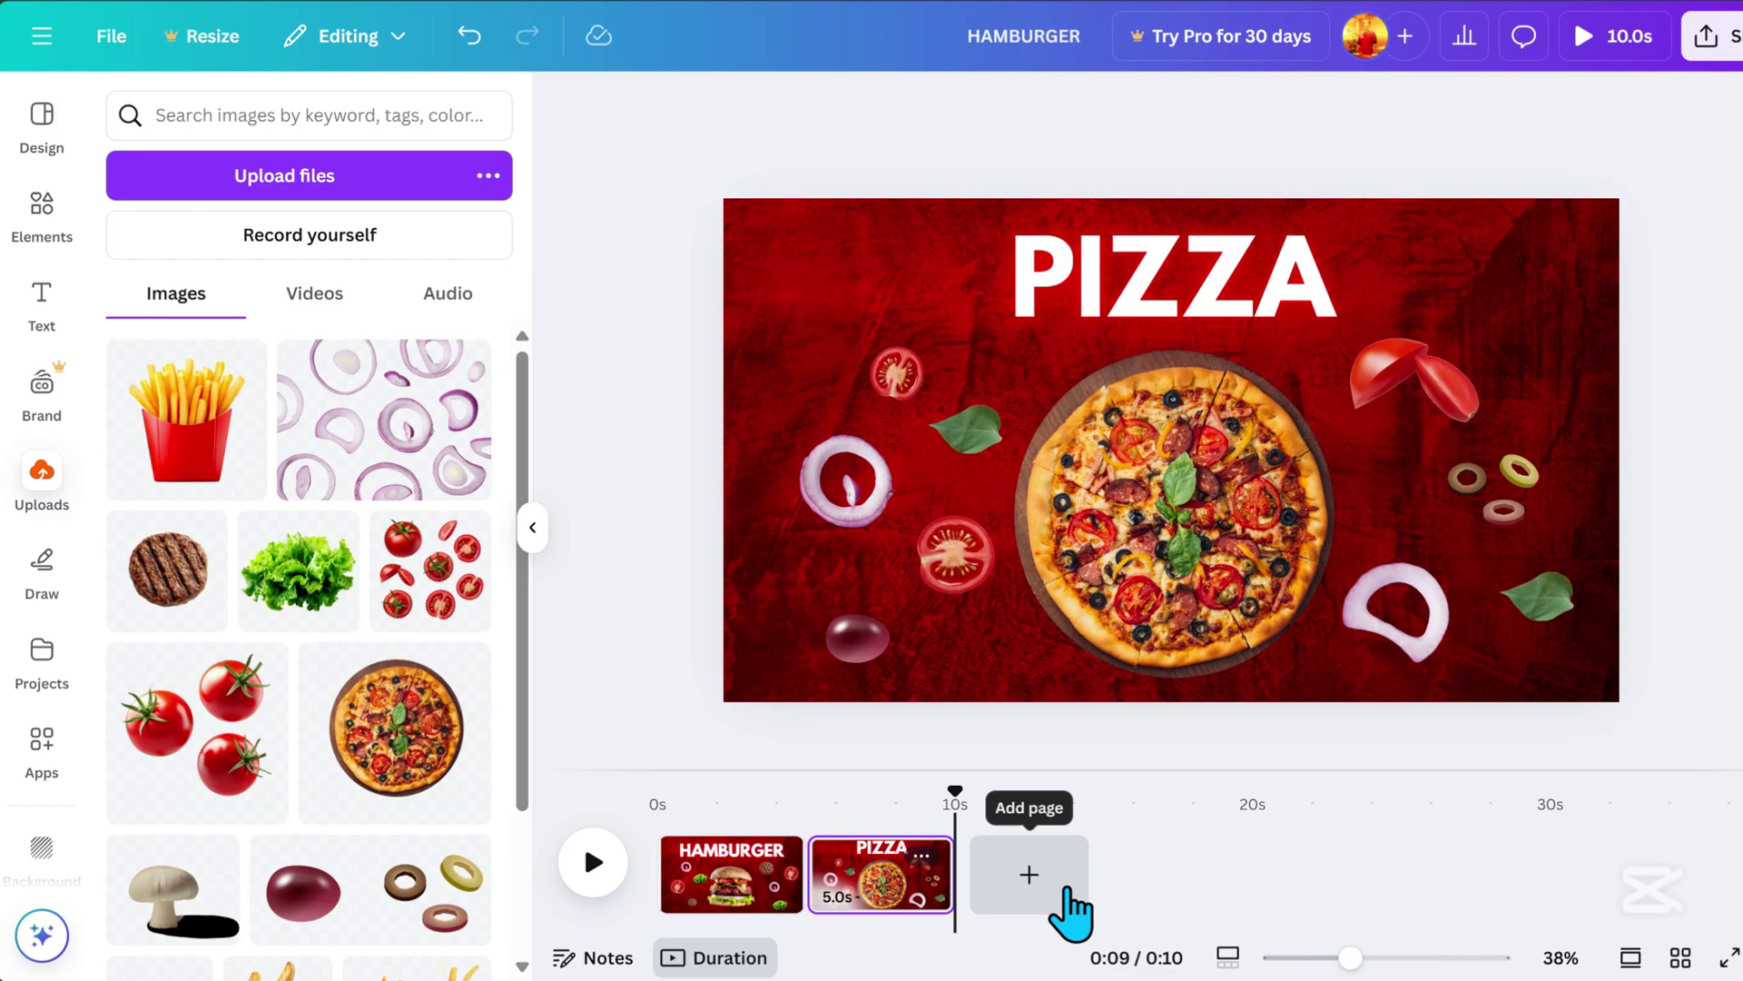
Add a third page and paste the pizza page's red background onto it.
click(1028, 873)
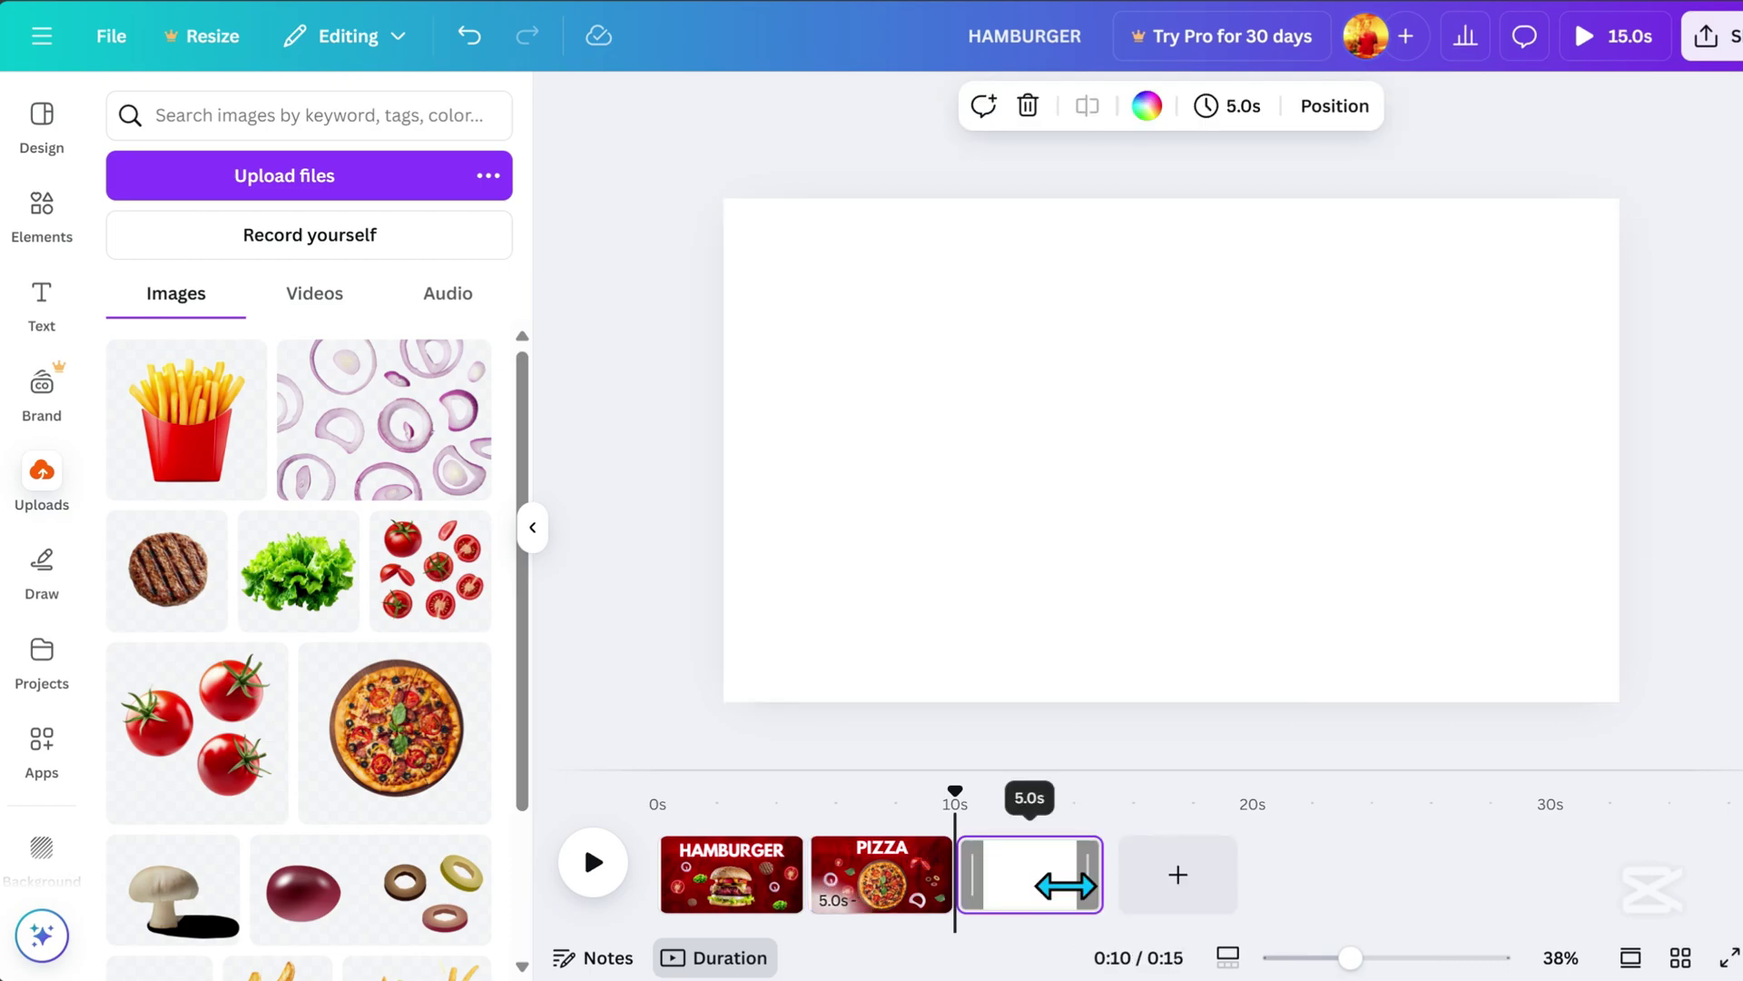
click(890, 872)
click(776, 300)
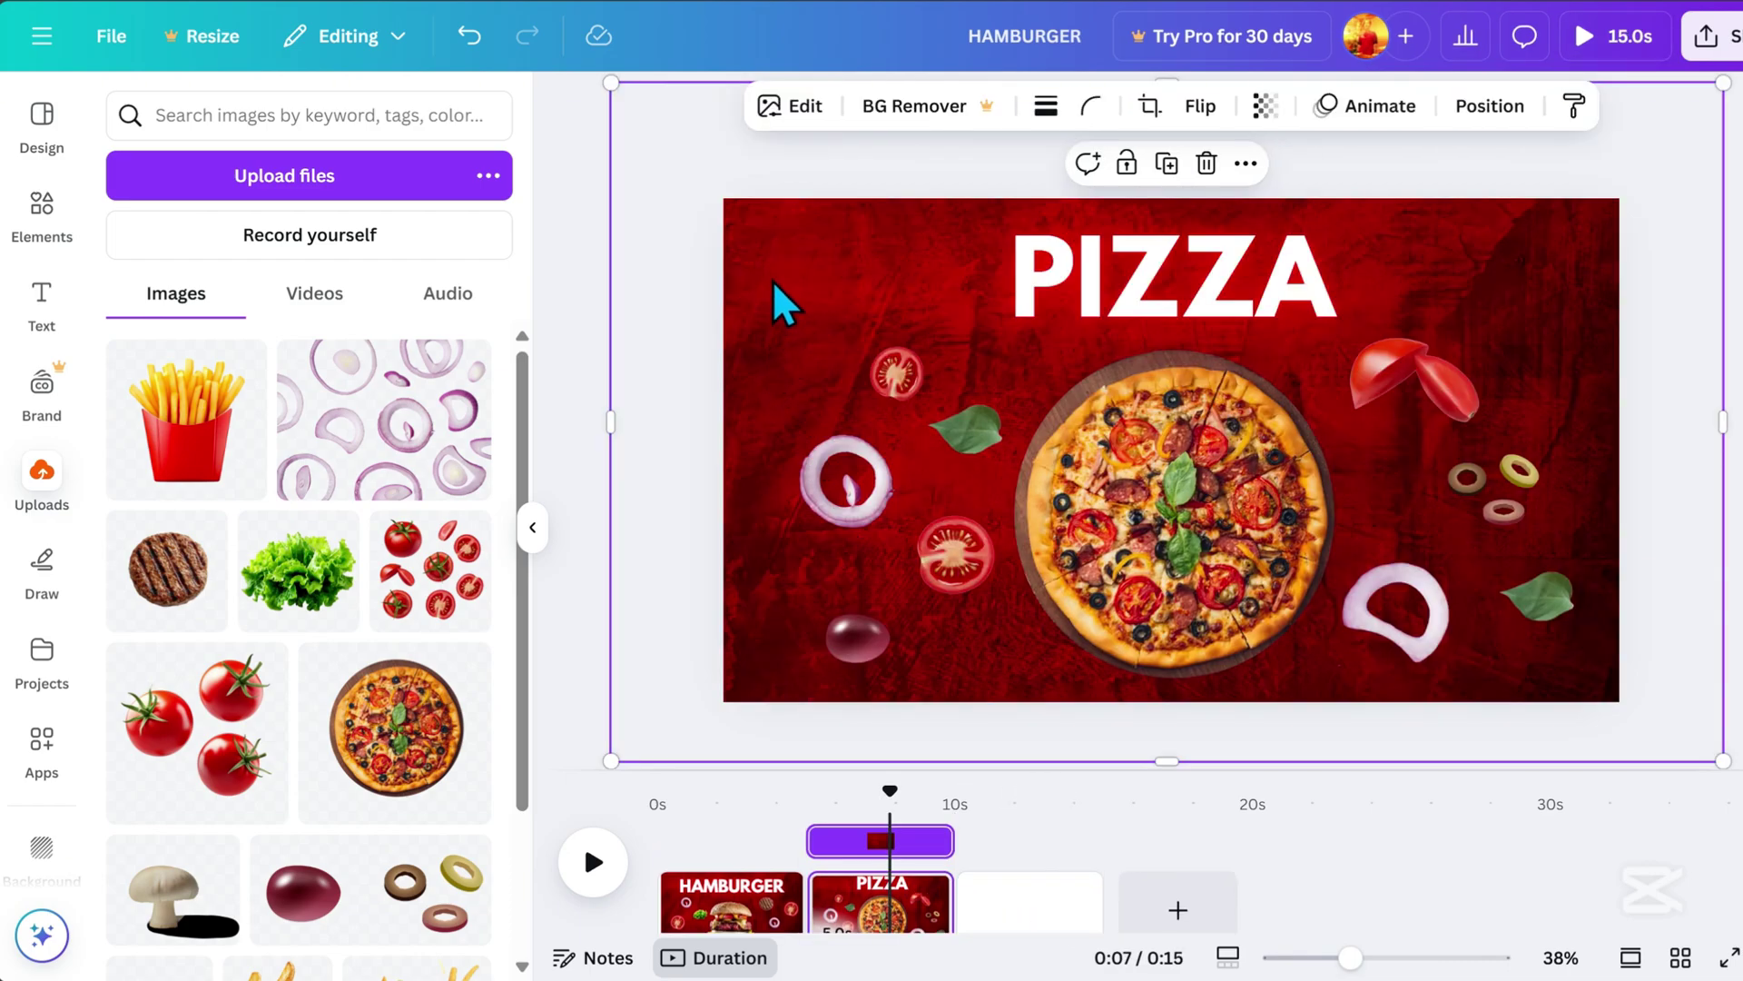
click(1043, 928)
key(ctrl+v)
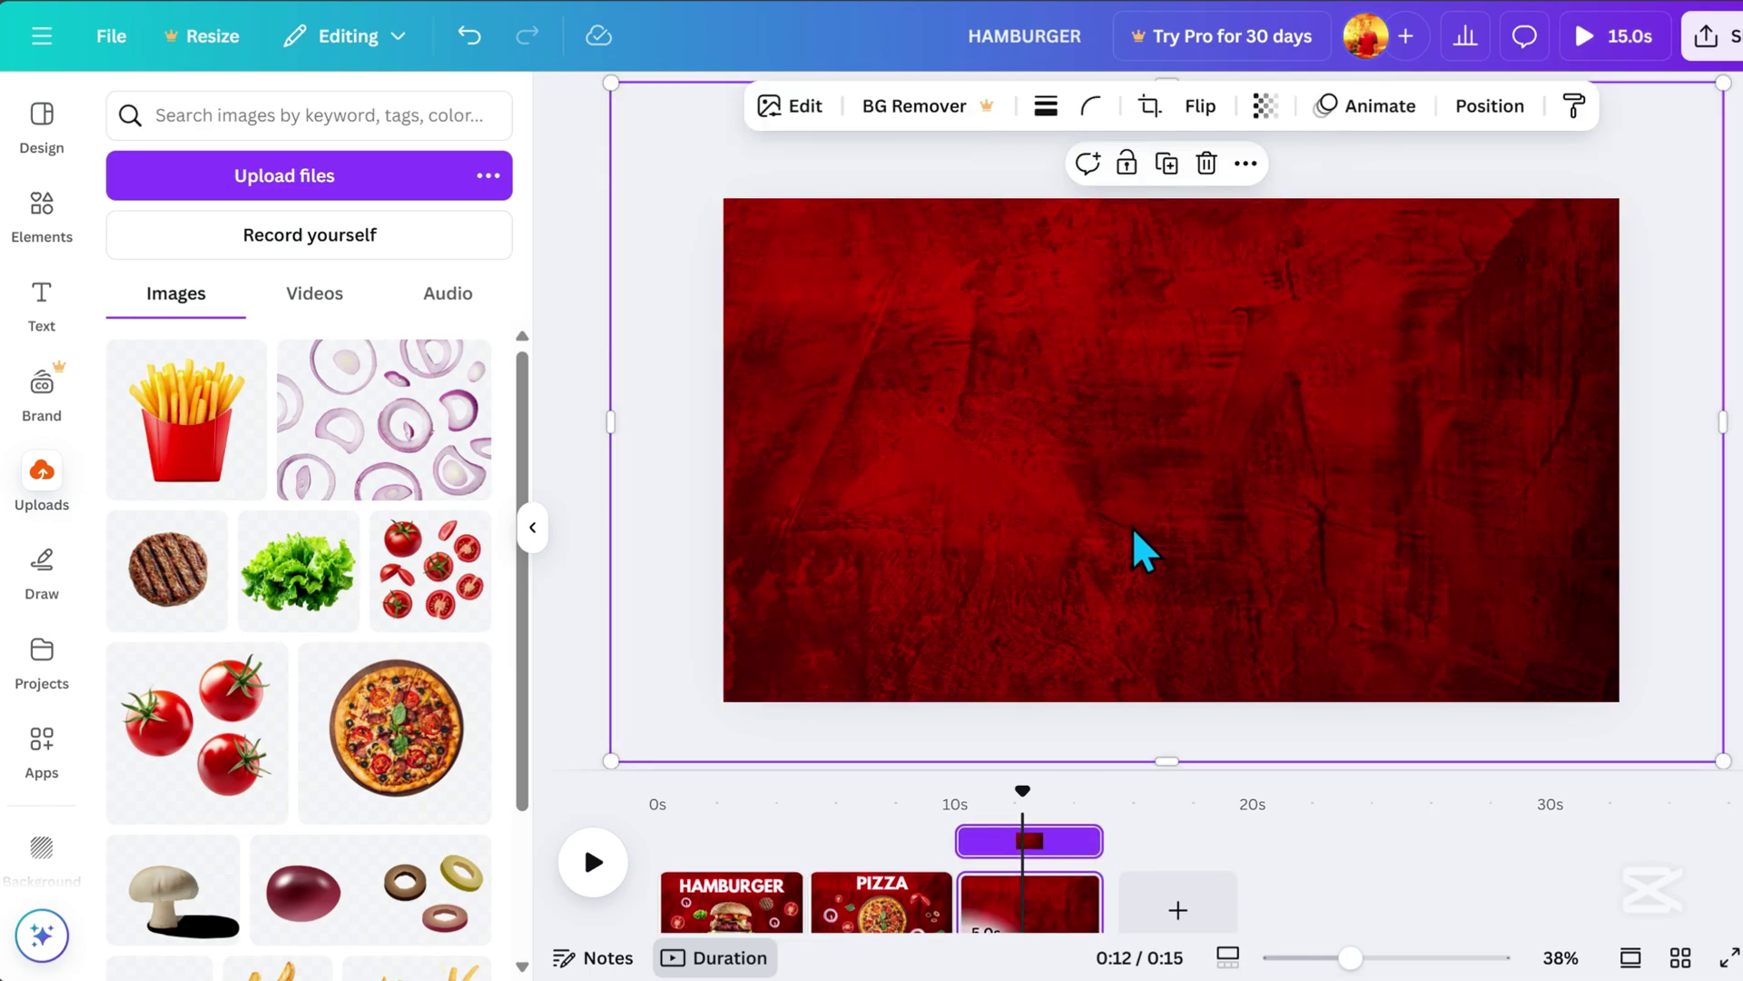
Add the fries cup, wedge fries and scattered fries, rotating the scattered fries about 15°.
click(188, 438)
drag(1322, 285, 1344, 272)
scroll(300, 636, down, 3)
drag(281, 808, 942, 486)
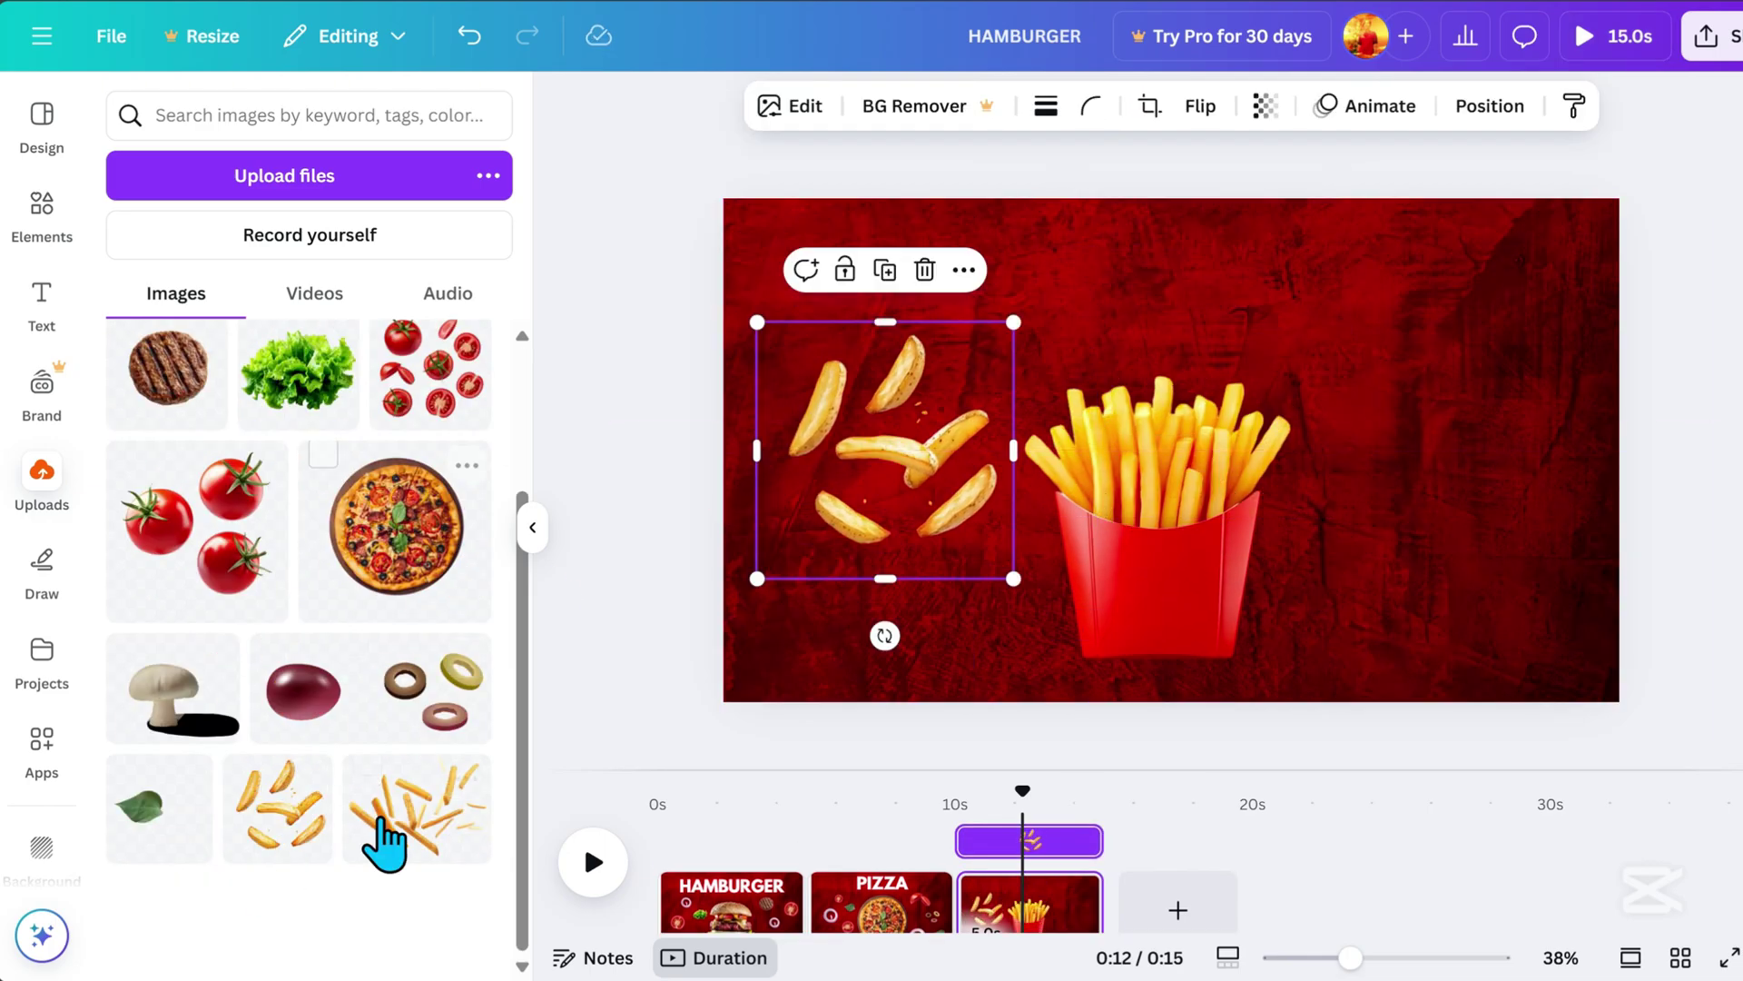
click(381, 836)
mouse_move(1403, 738)
mouse_down()
mouse_move(1365, 744)
mouse_move(1371, 731)
mouse_up()
drag(885, 436, 860, 517)
Paste the title, retype it as FRENCH FRIES, and return playback to the start.
text(PIZZA)
double_click(1195, 311)
text(FRENCH FRIES)
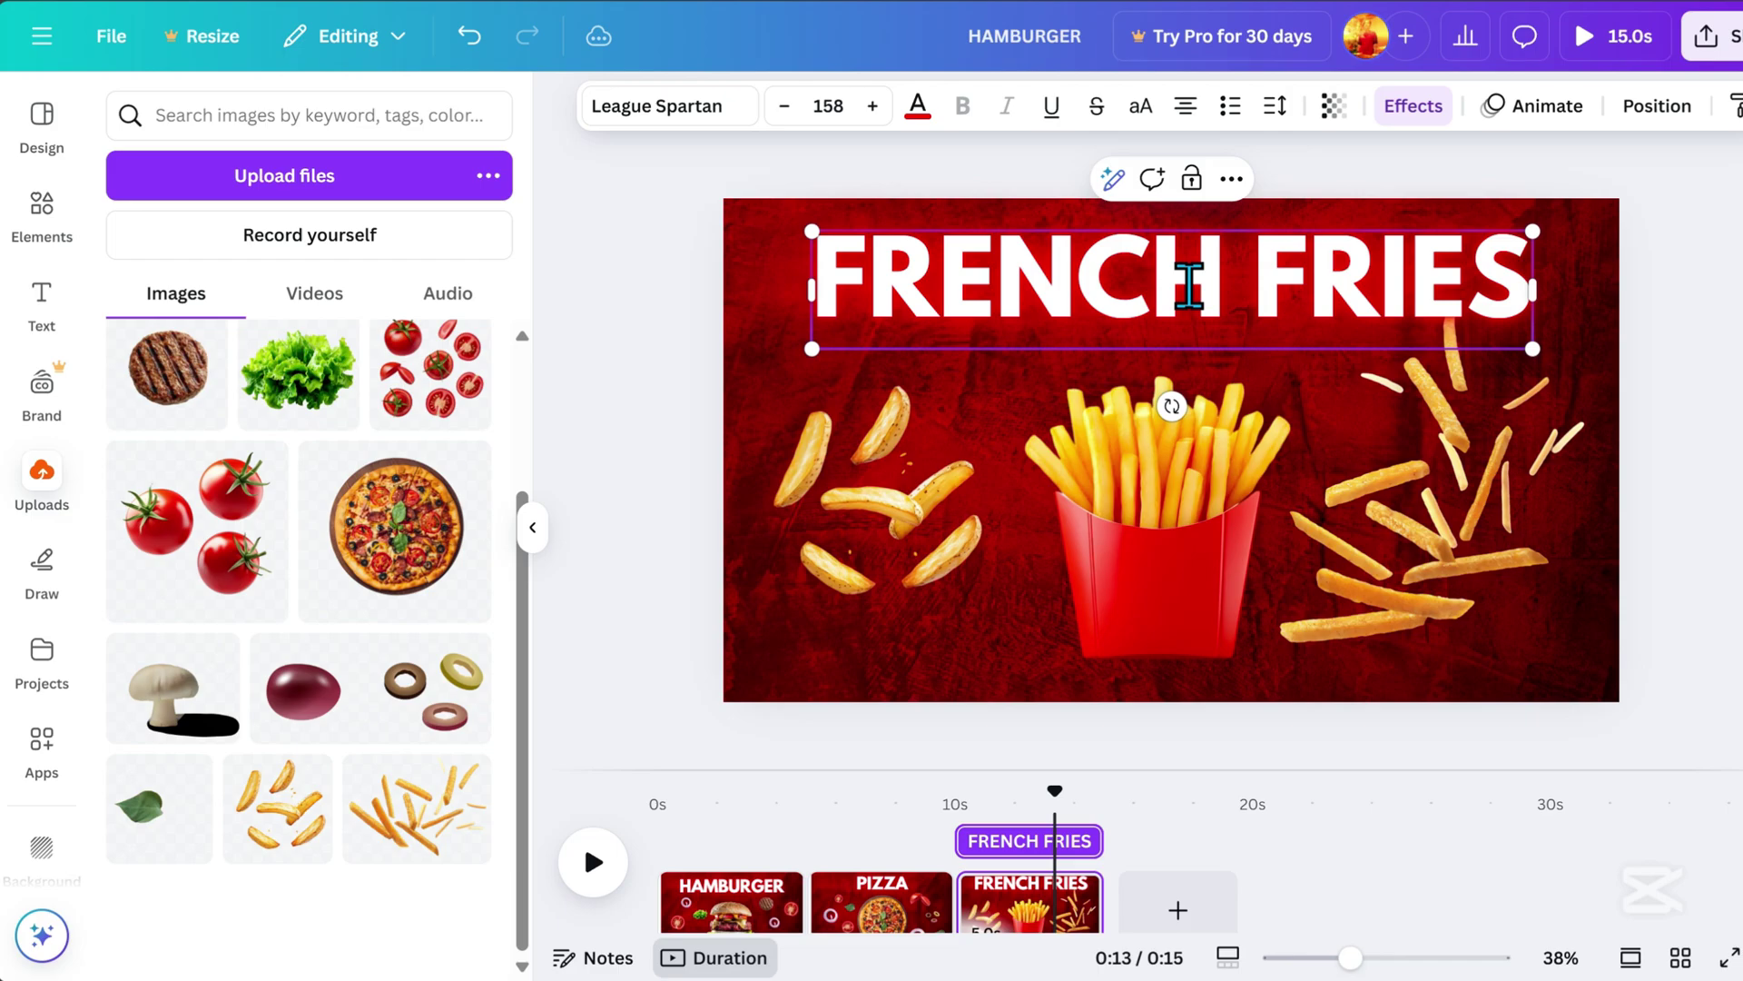
click(1015, 713)
drag(1058, 799, 611, 763)
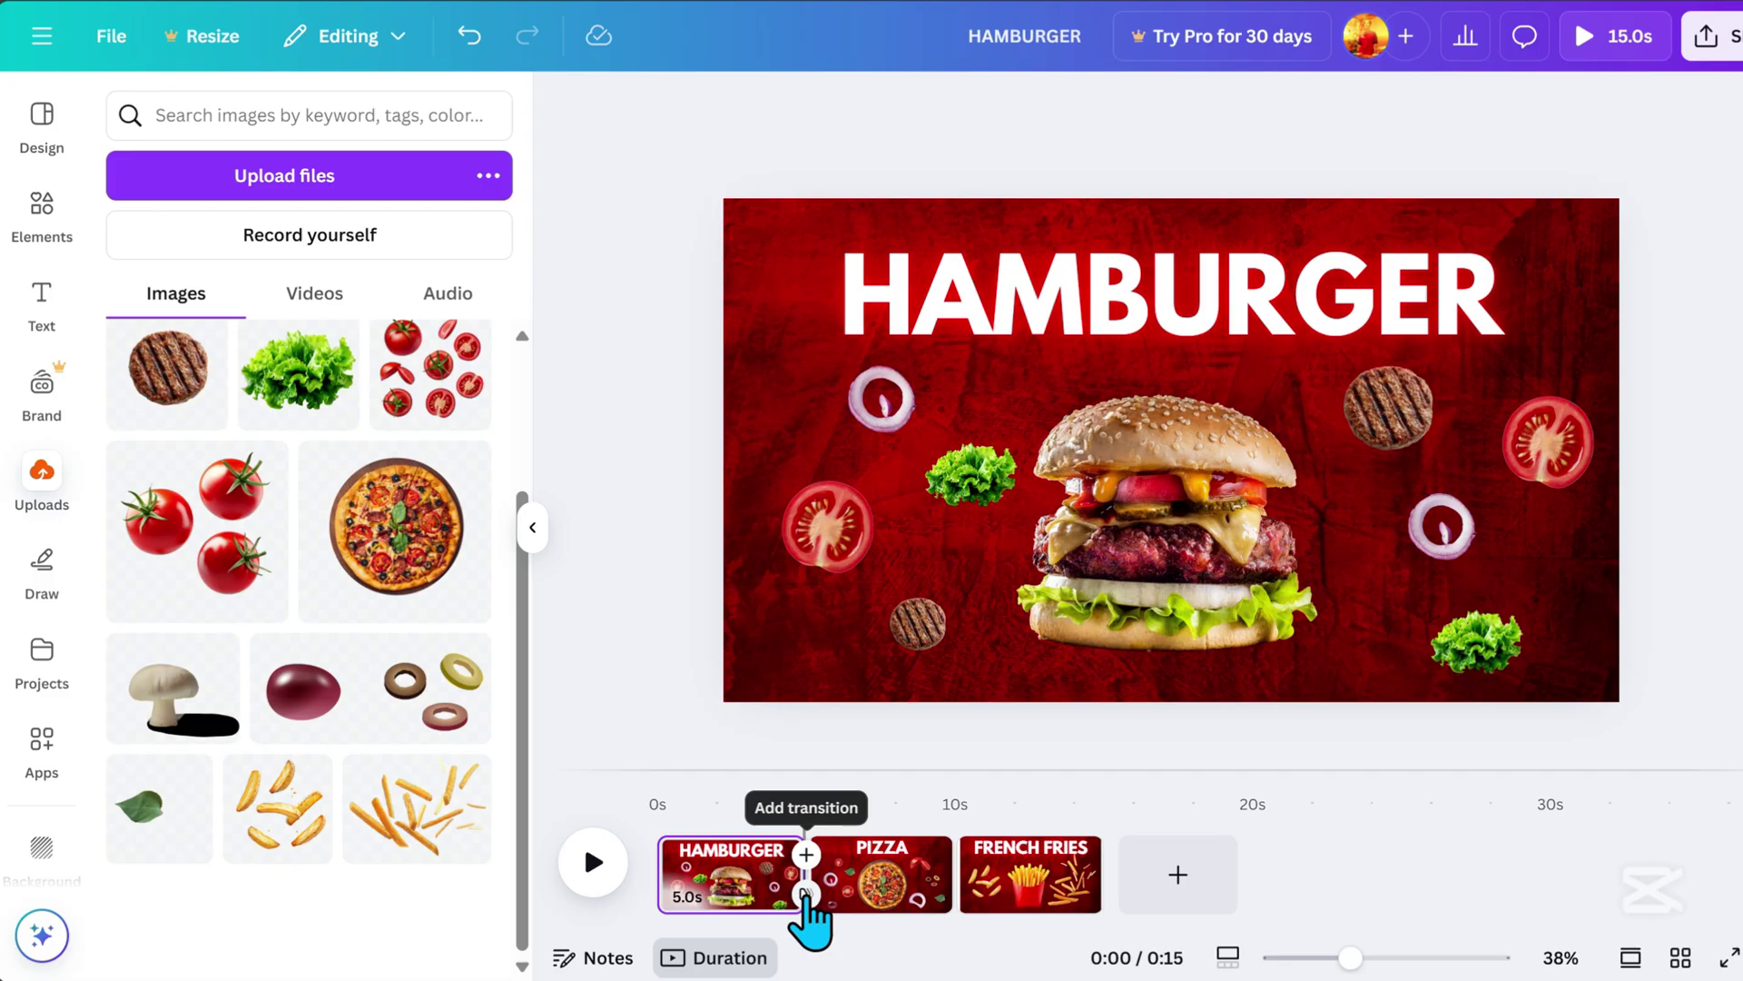
Choose the Flow transition and apply it between all three pages.
click(786, 832)
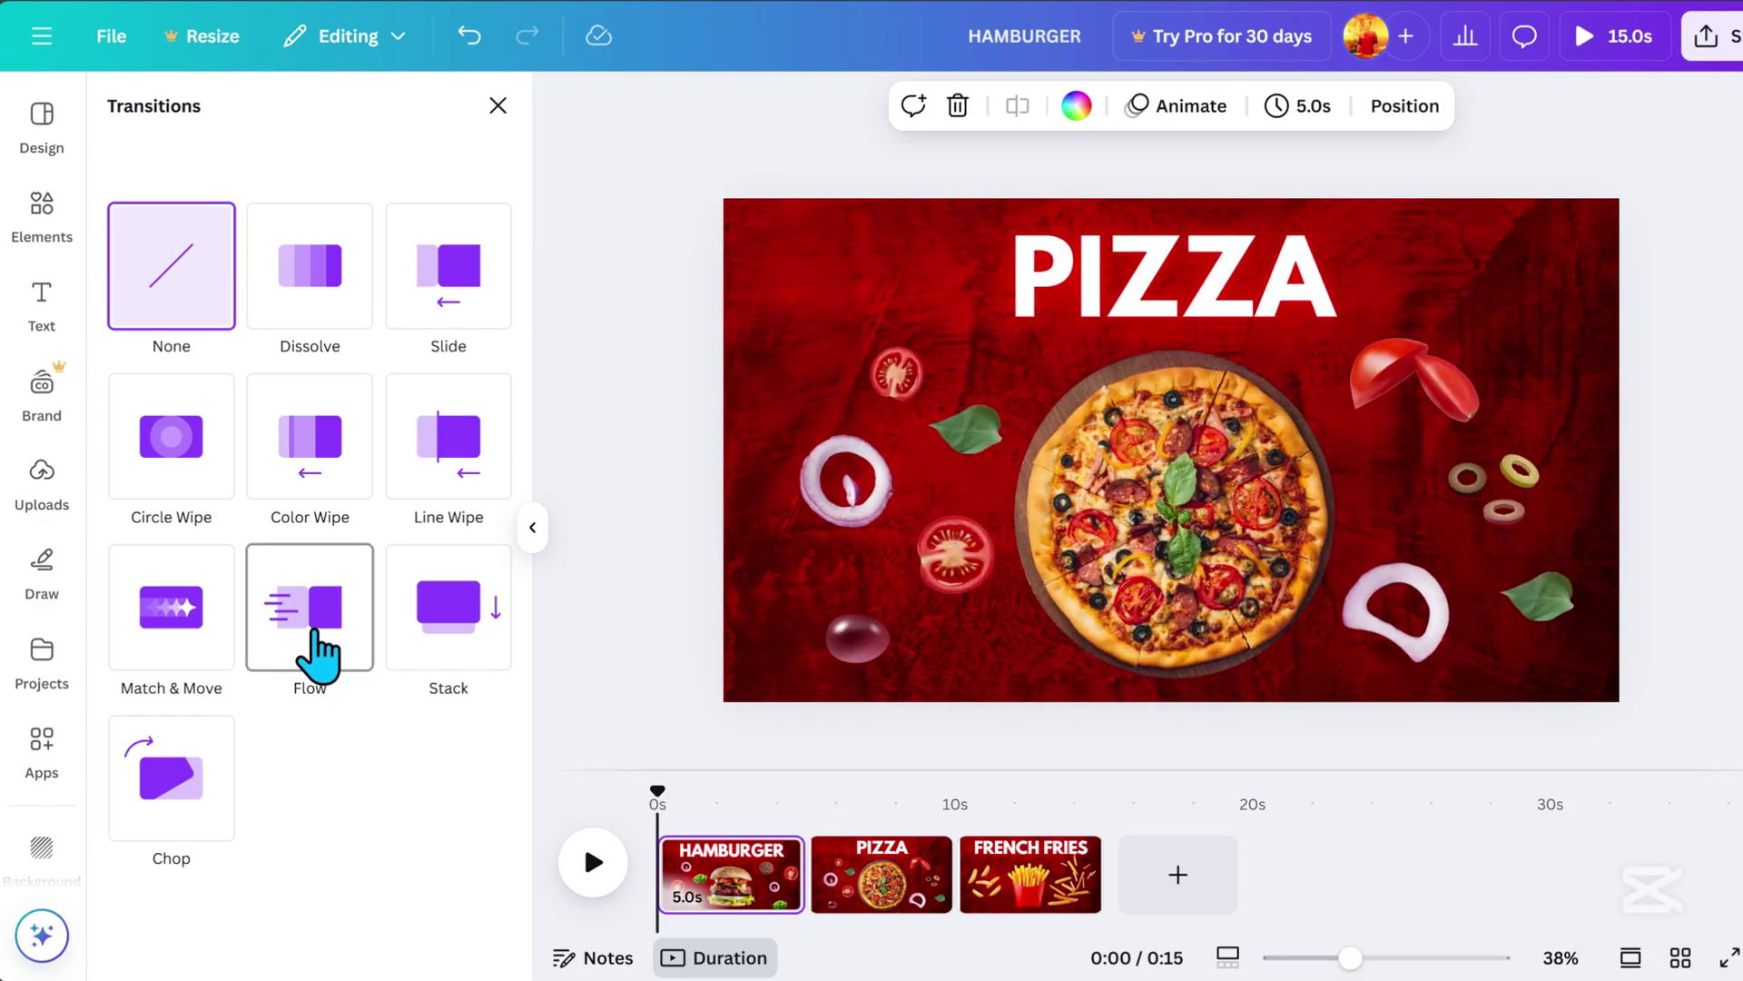
click(313, 636)
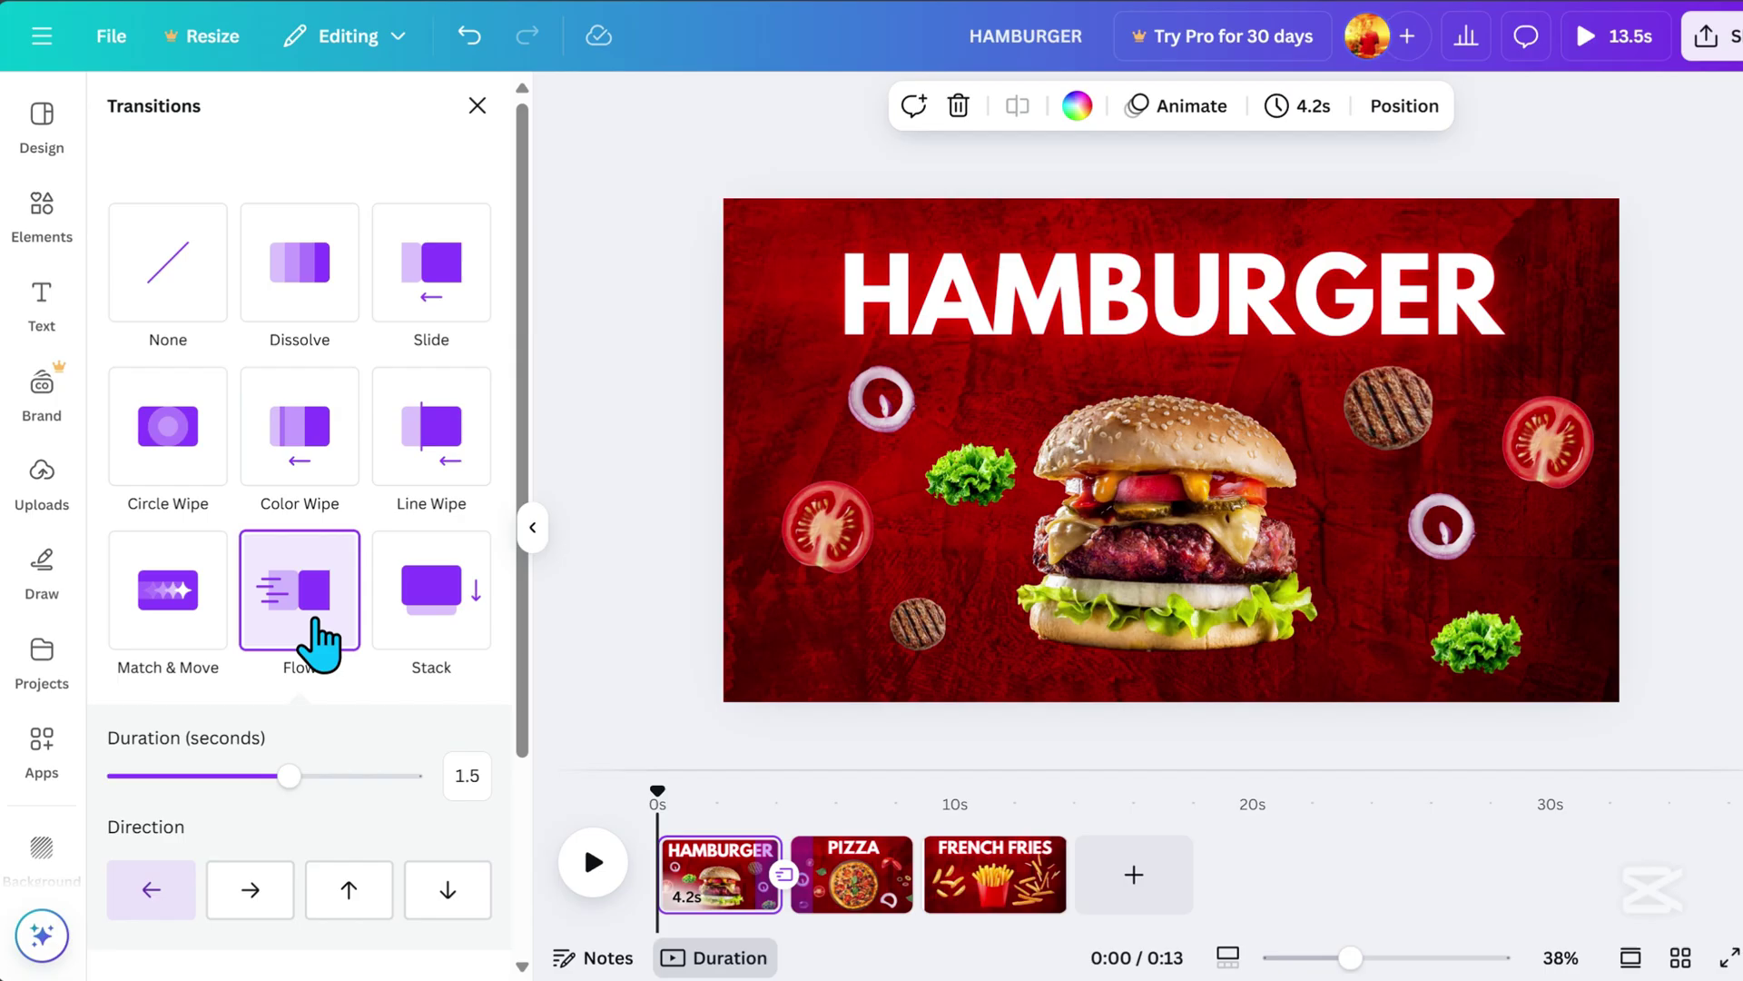
scroll(335, 829, down, 3)
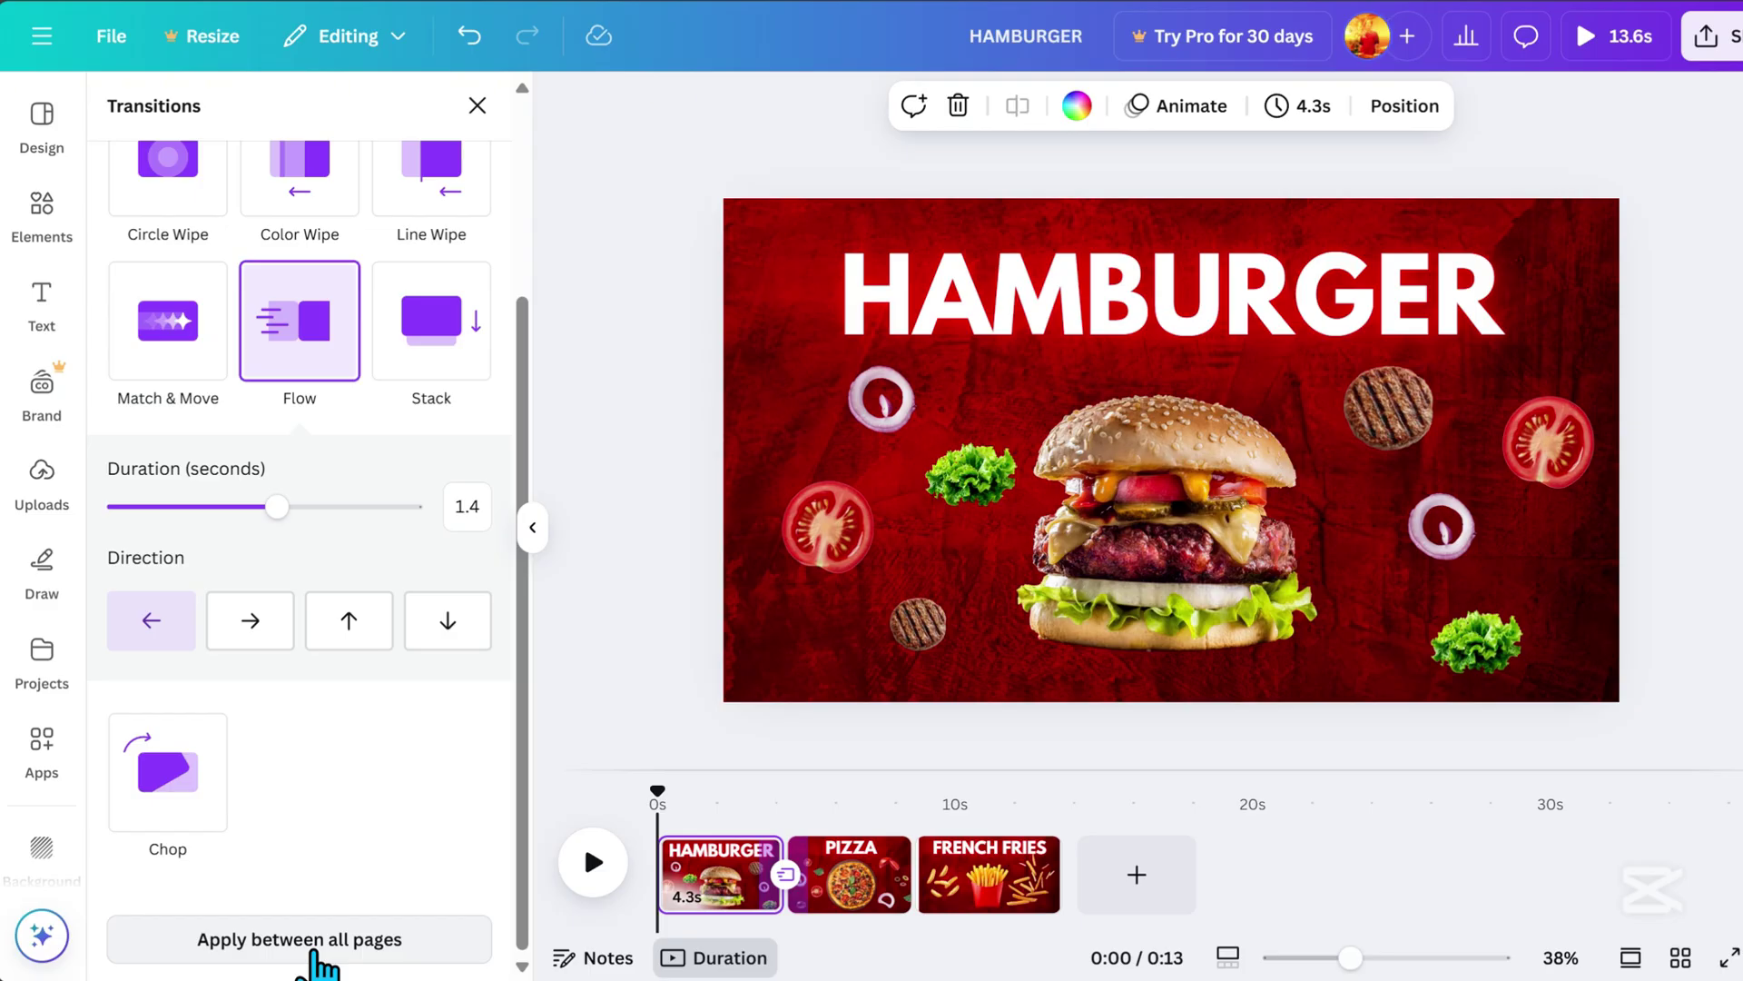
click(528, 921)
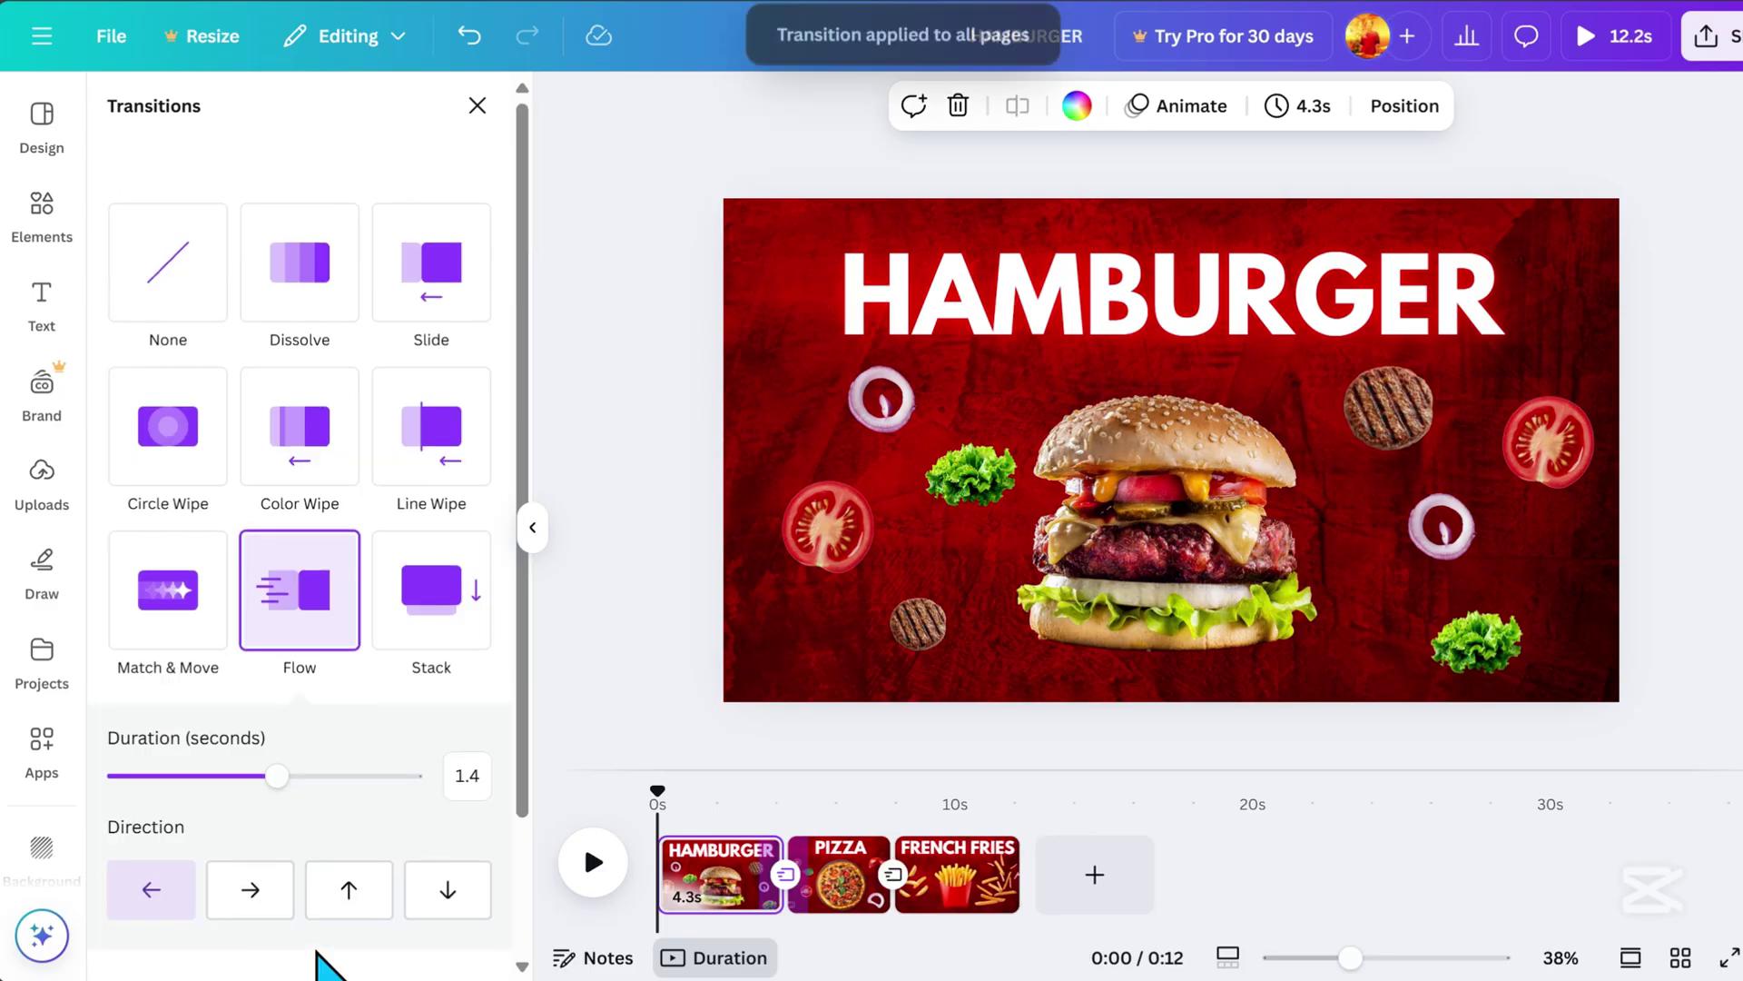
Trim the HAMBURGER, PIZZA and FRENCH FRIES pages to roughly 2.5 seconds each in the timeline.
click(717, 885)
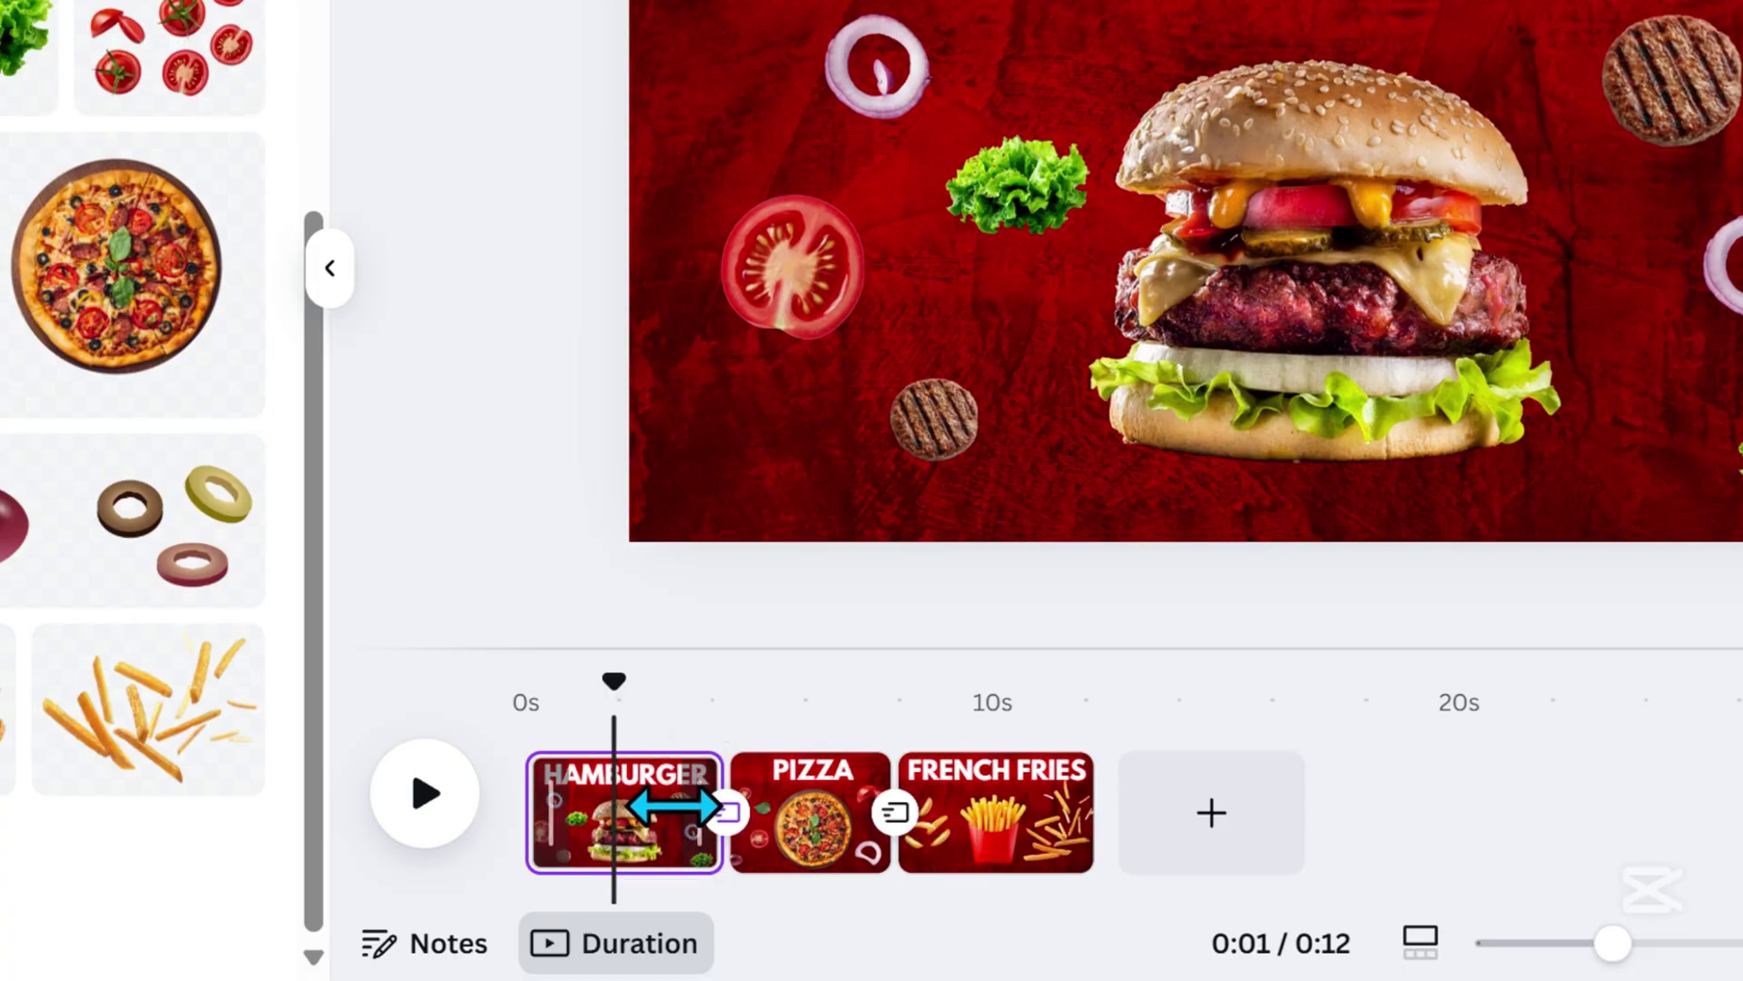
drag(672, 804, 592, 817)
click(732, 856)
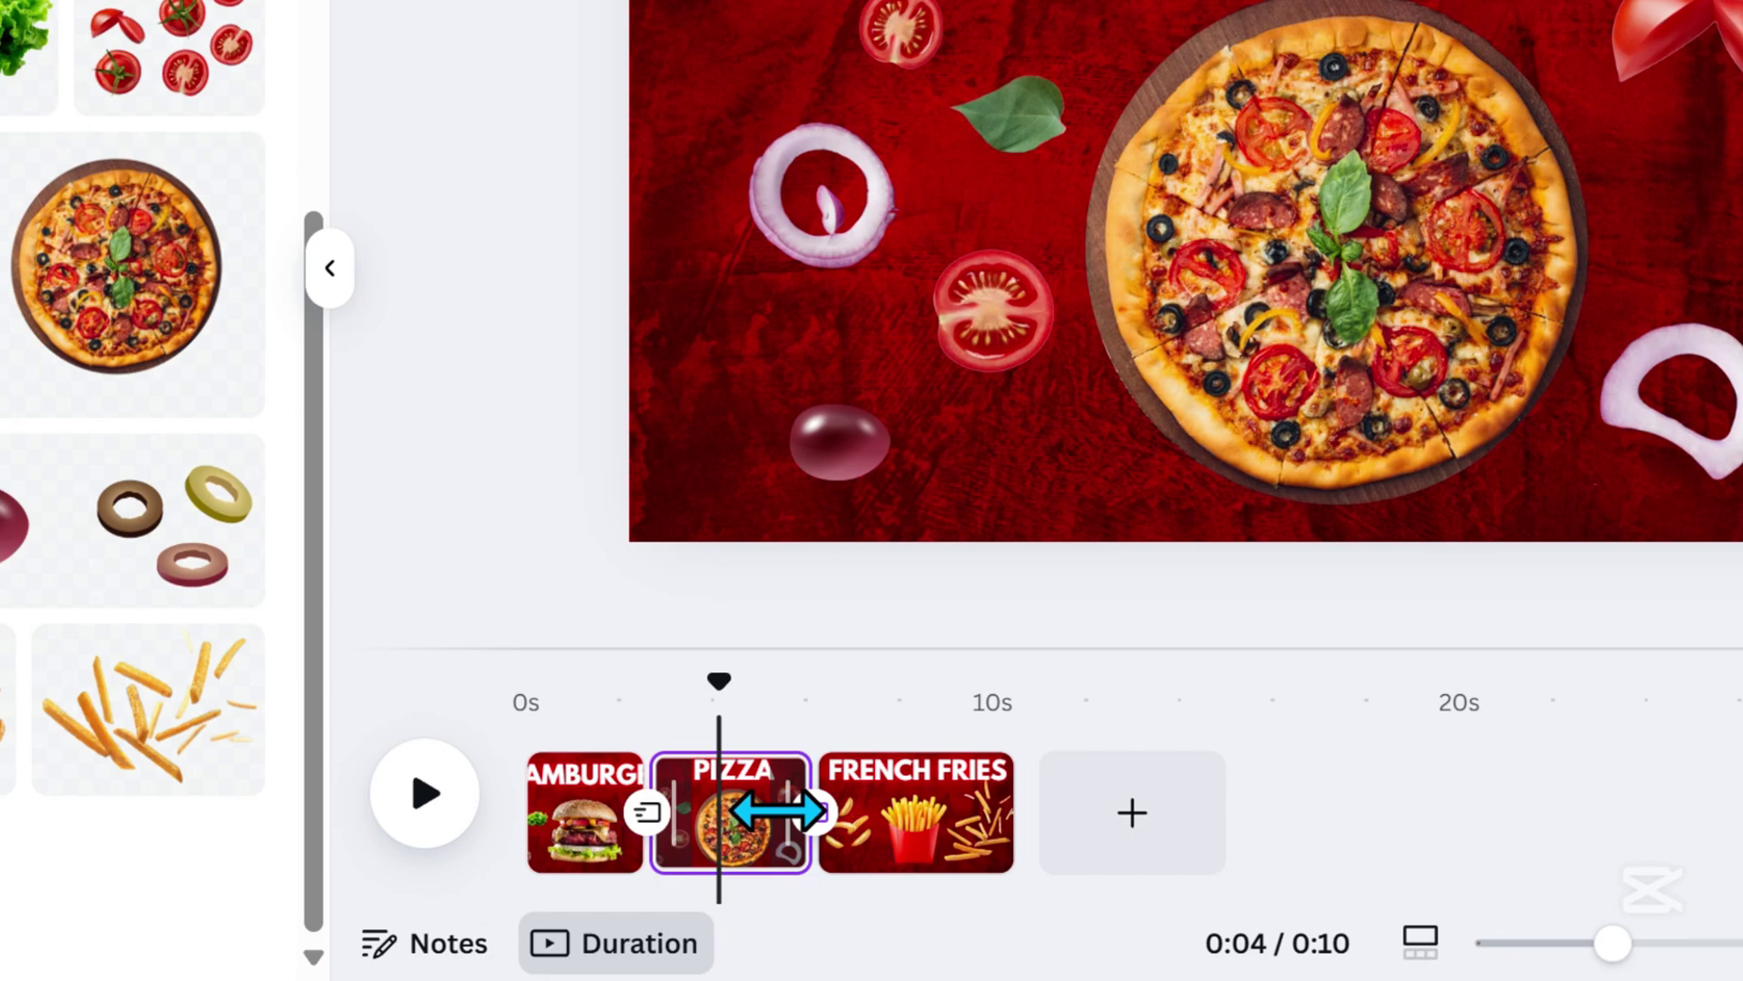
mouse_move(762, 809)
mouse_down()
mouse_move(712, 825)
mouse_move(735, 820)
mouse_up()
click(858, 876)
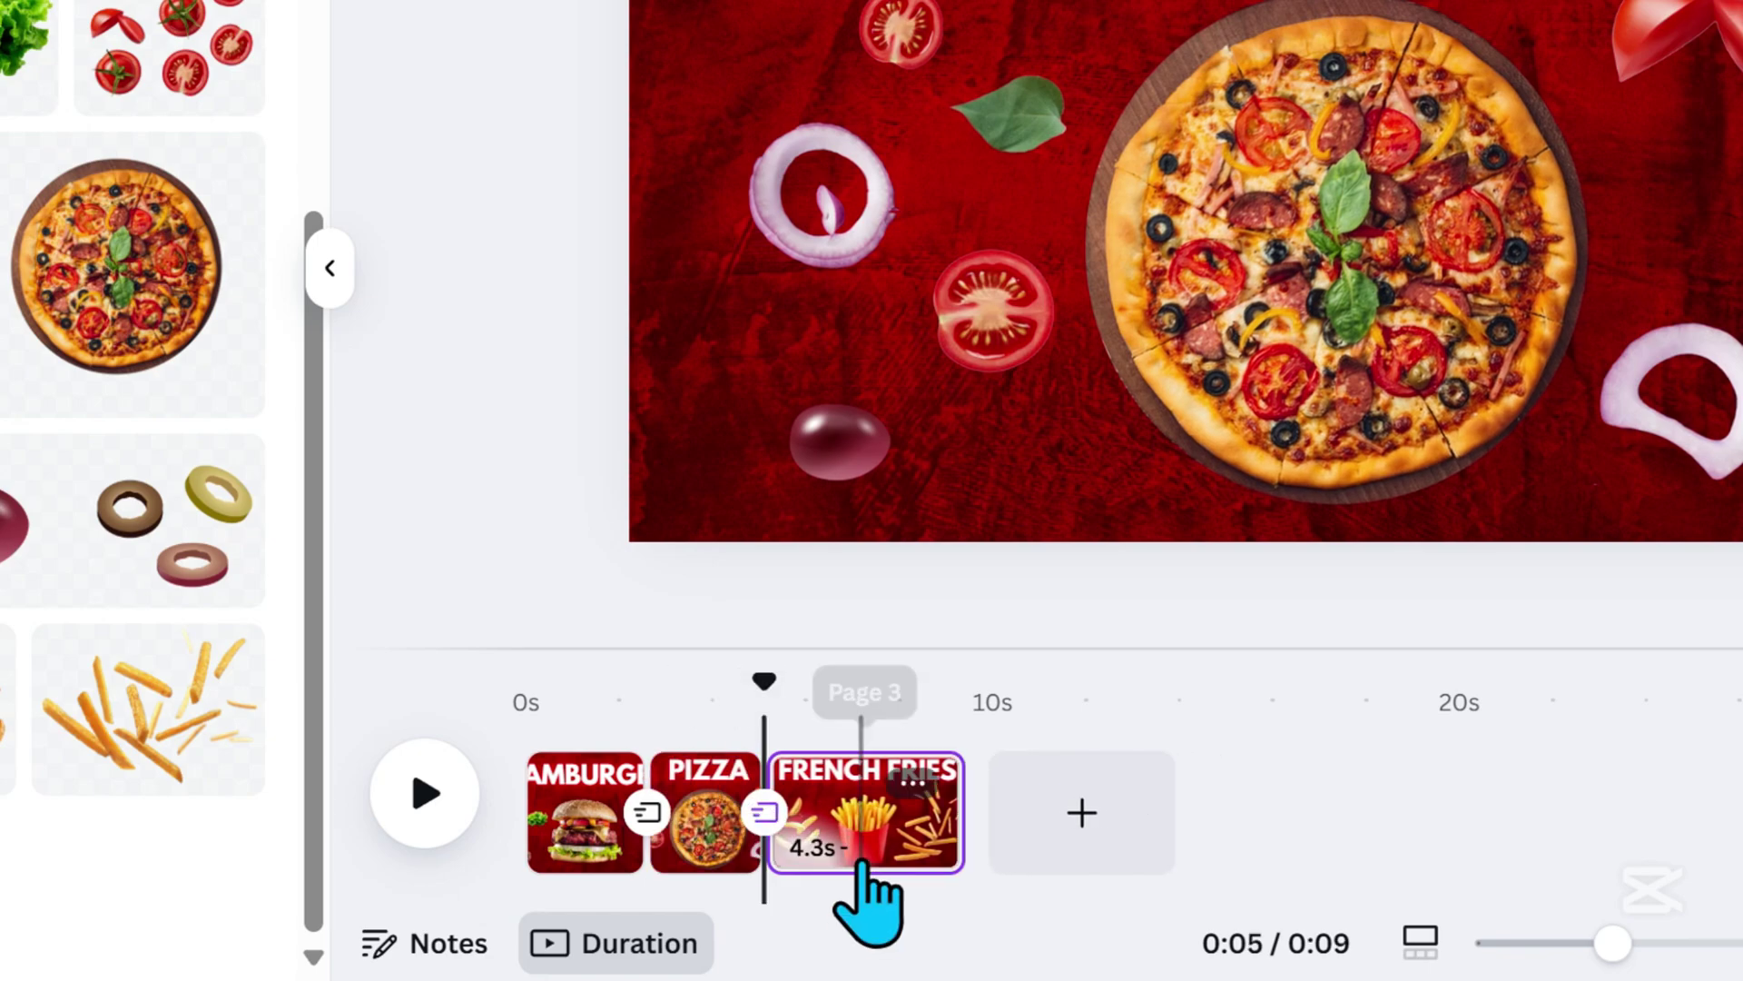
drag(949, 821, 879, 836)
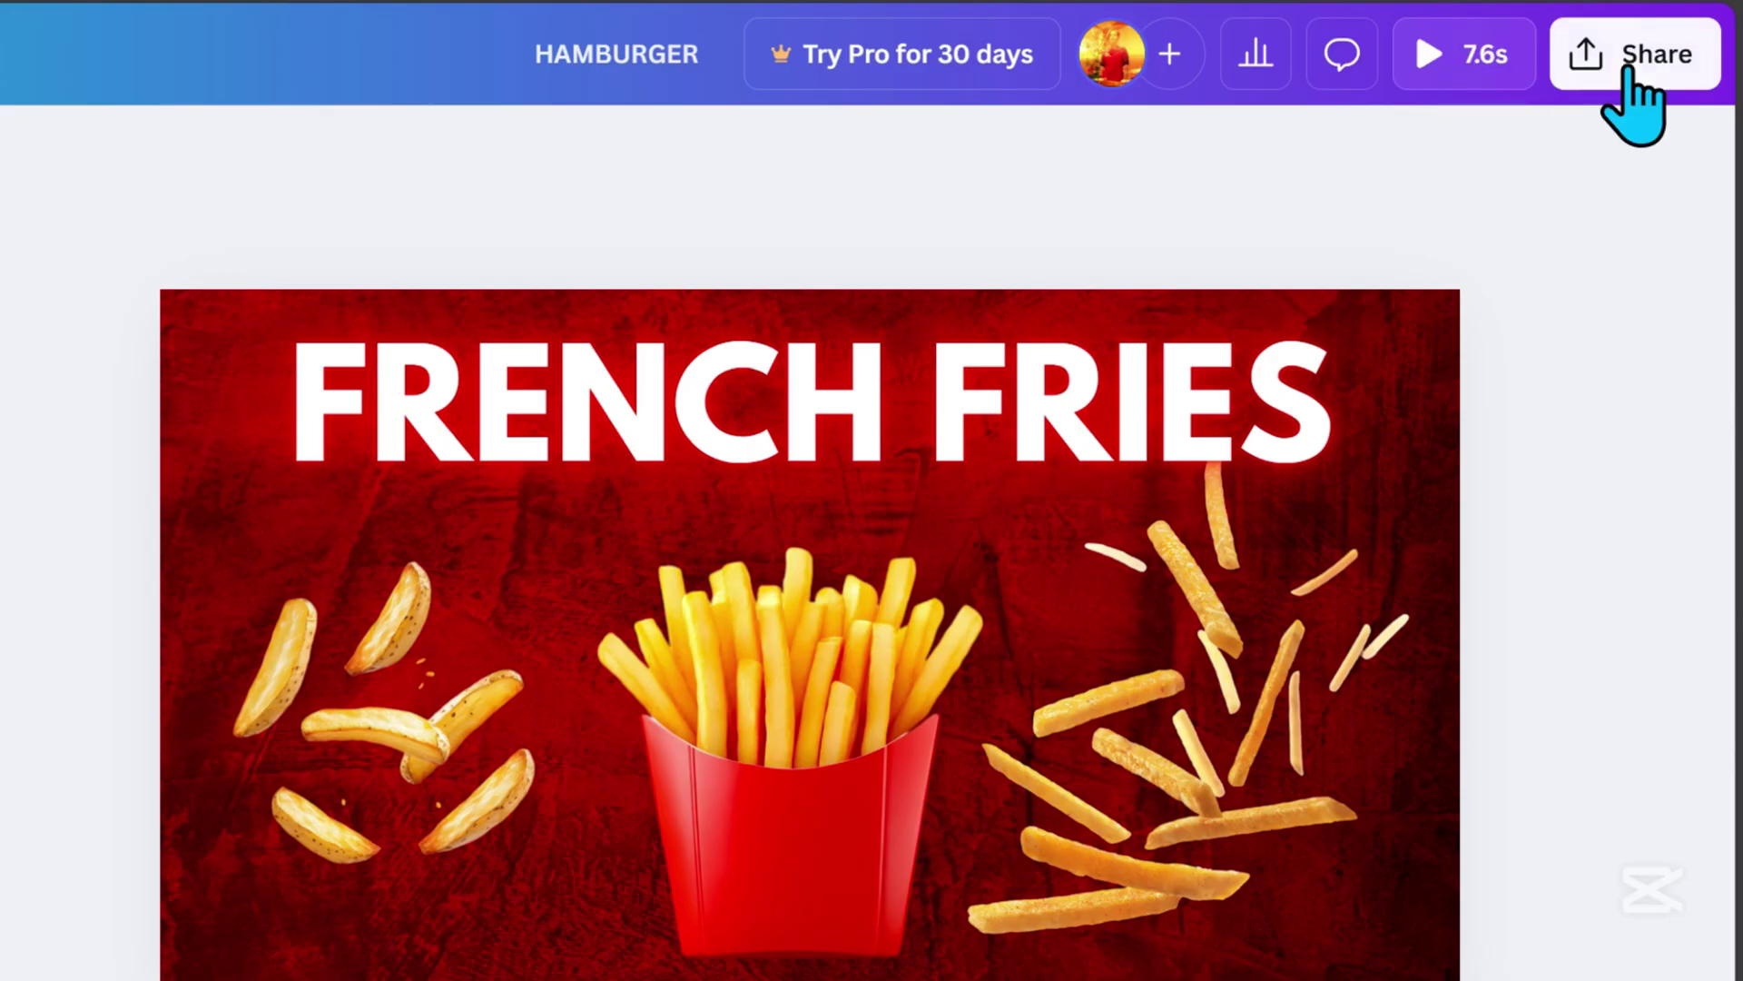
Open the Download panel from Share, showing MP4 Video at 1080p (HD) for pages 1–3.
click(1625, 73)
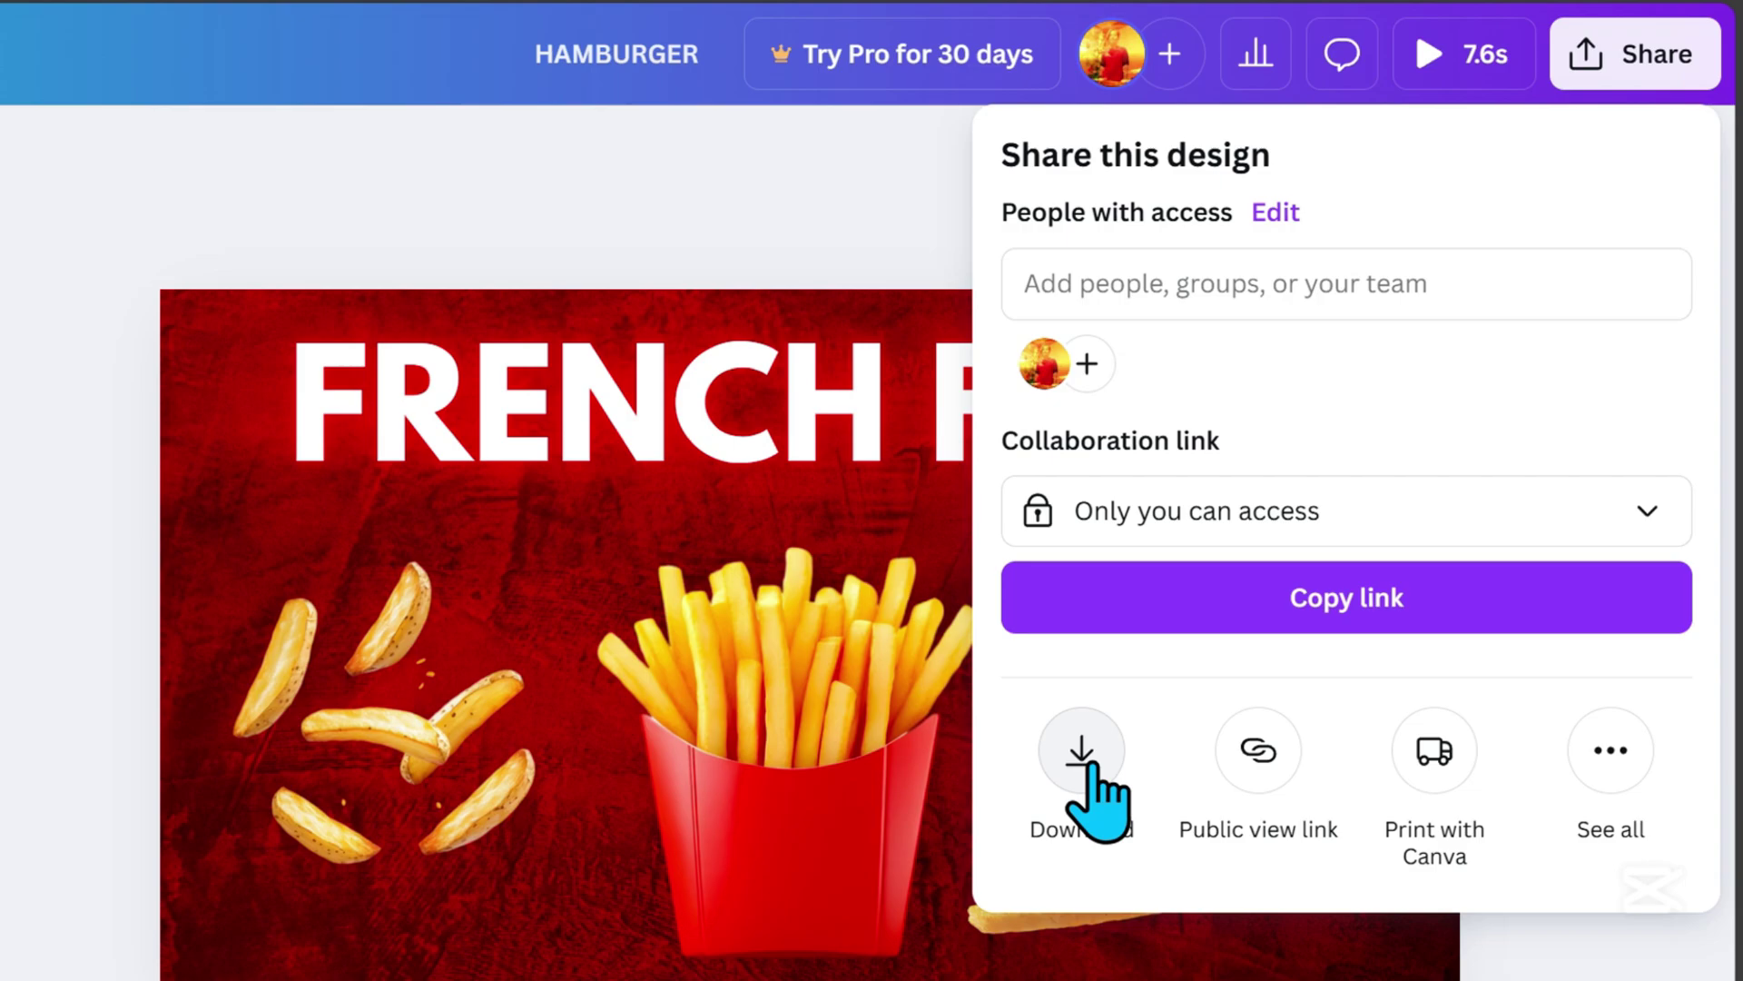
click(1082, 754)
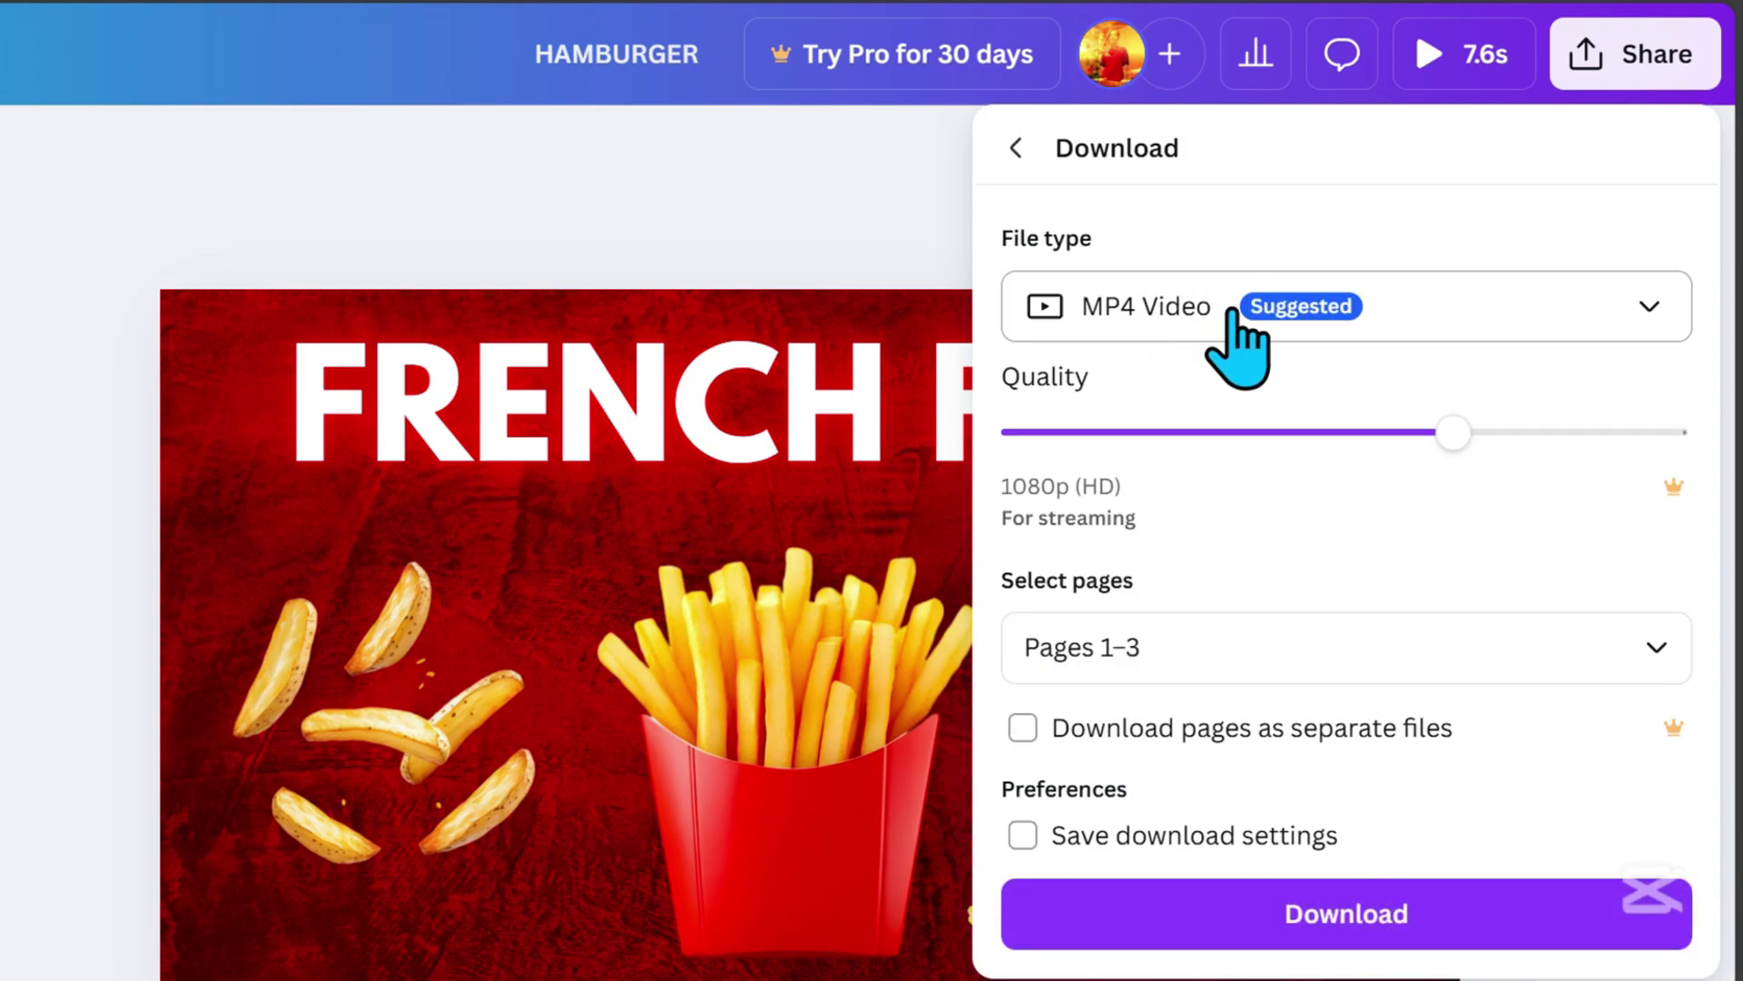